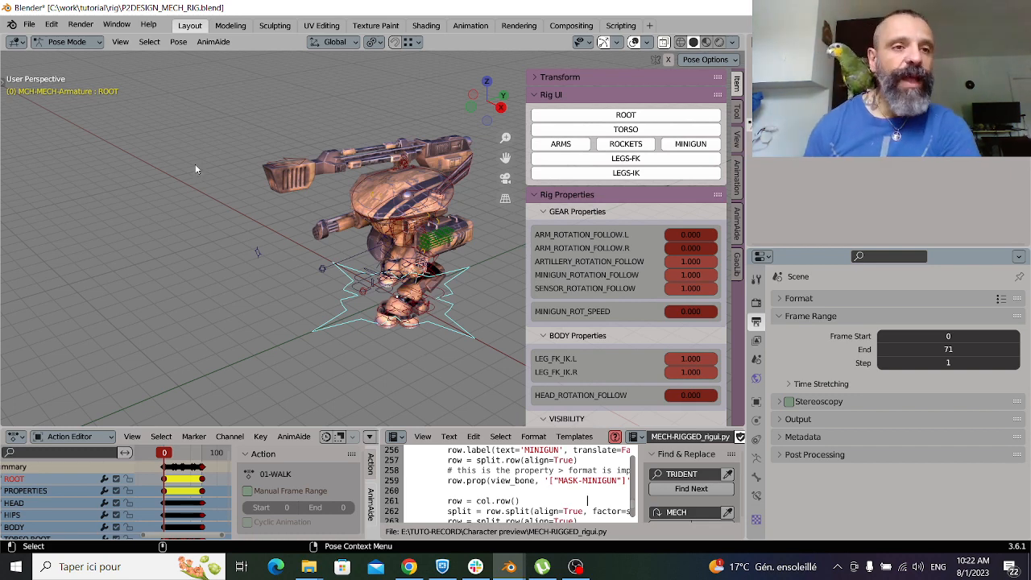
- Check the add-ons list in the preferences for the GAOLIB add-on, and close the preferences
left_click(51, 24)
left_click(99, 218)
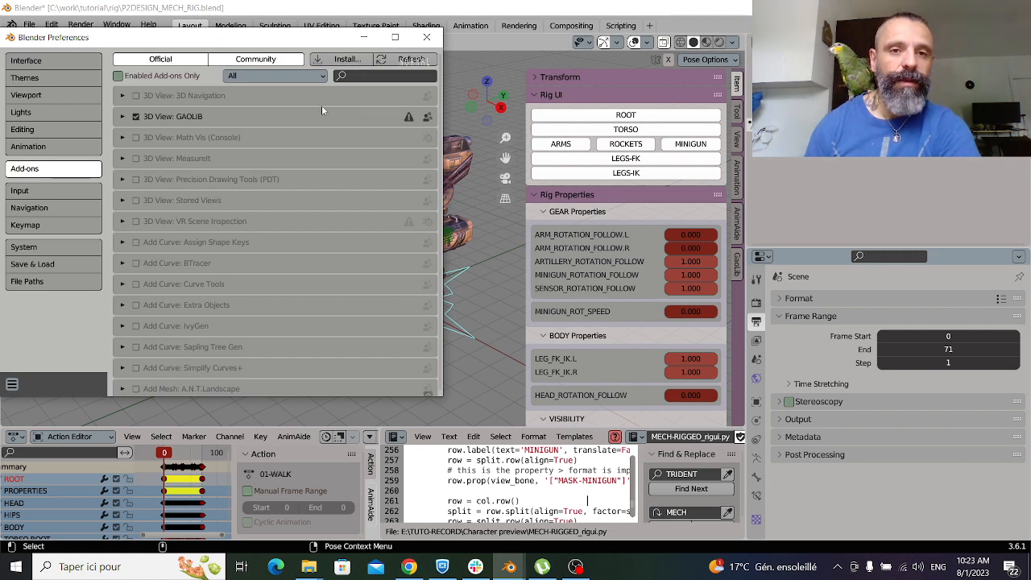
left_click(426, 37)
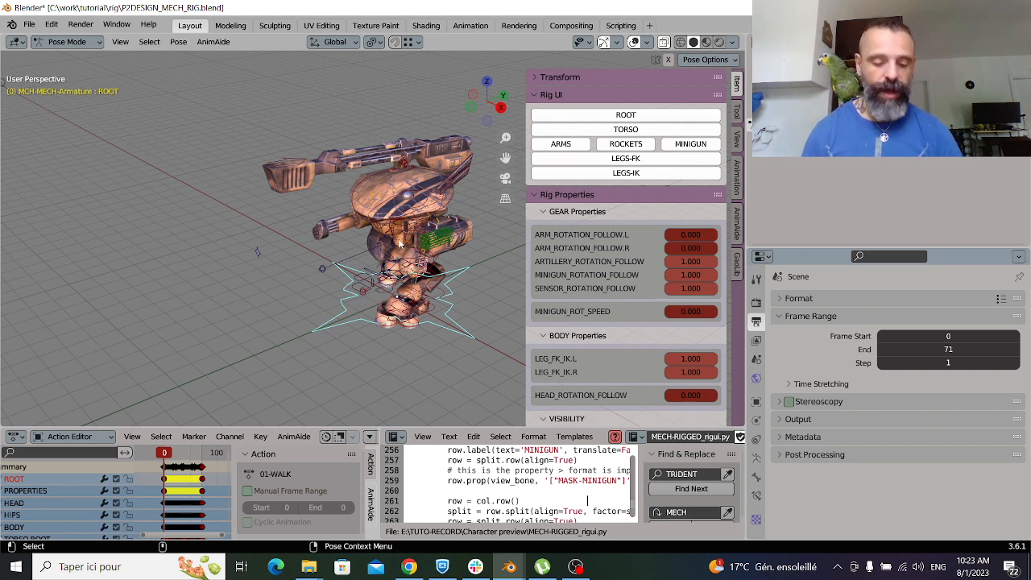
- Activate the Move tool for the mech rig's ROOT control in the 3D viewport
middle_click_drag(402, 241, 368, 297)
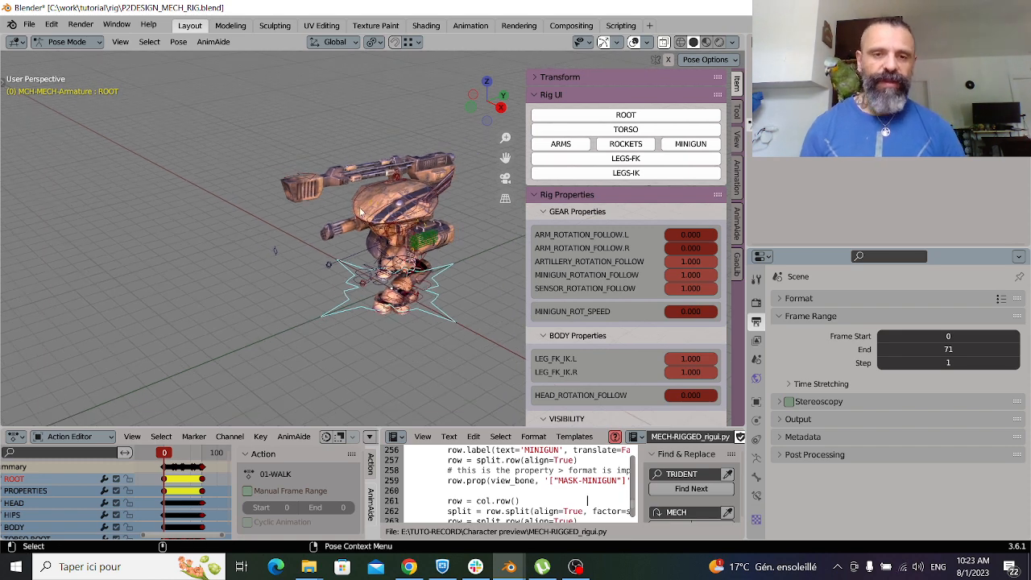
middle_click_drag(368, 231, 362, 219)
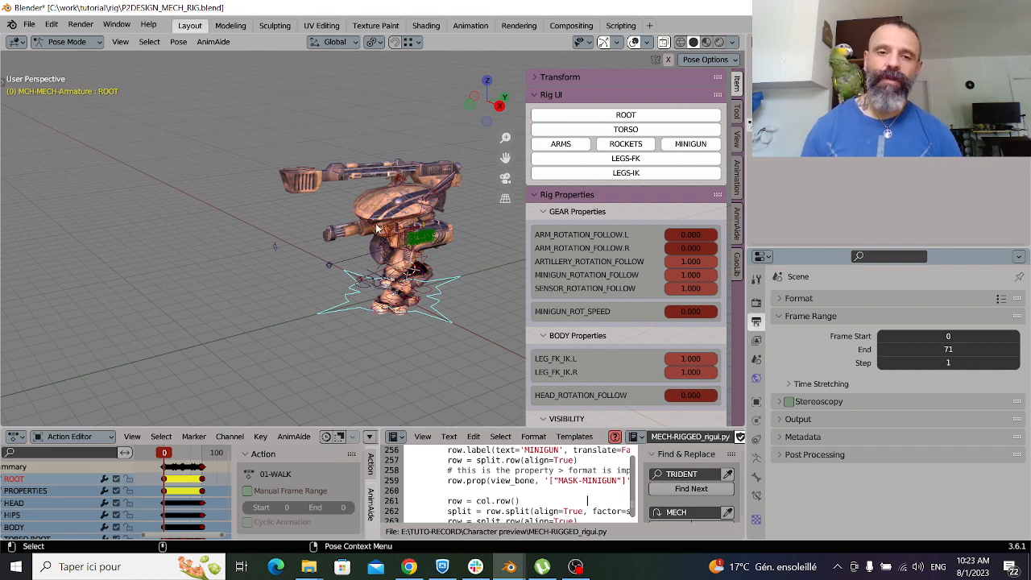
scroll(363, 237, "up", 3)
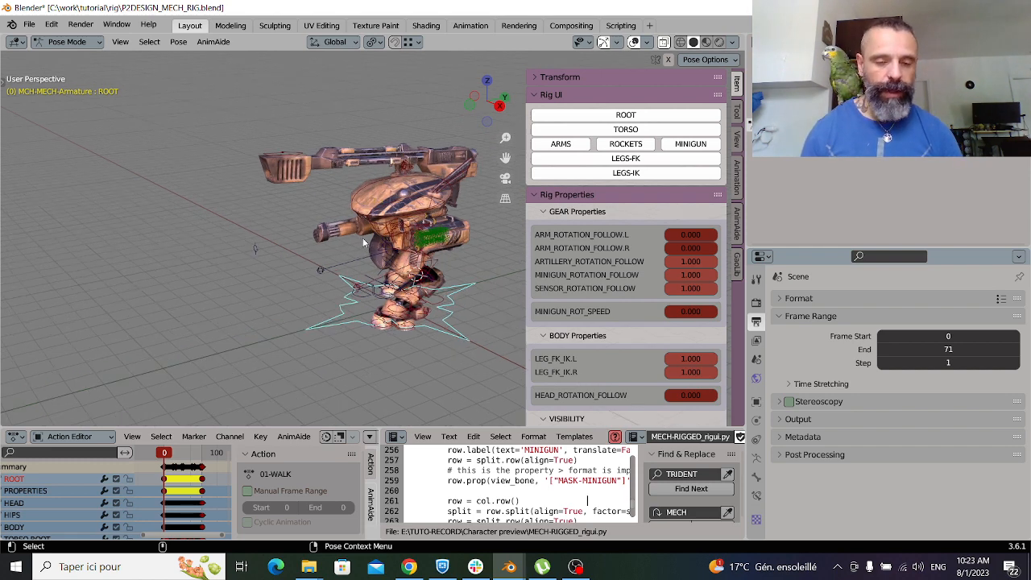
scroll(321, 354, "down", 3)
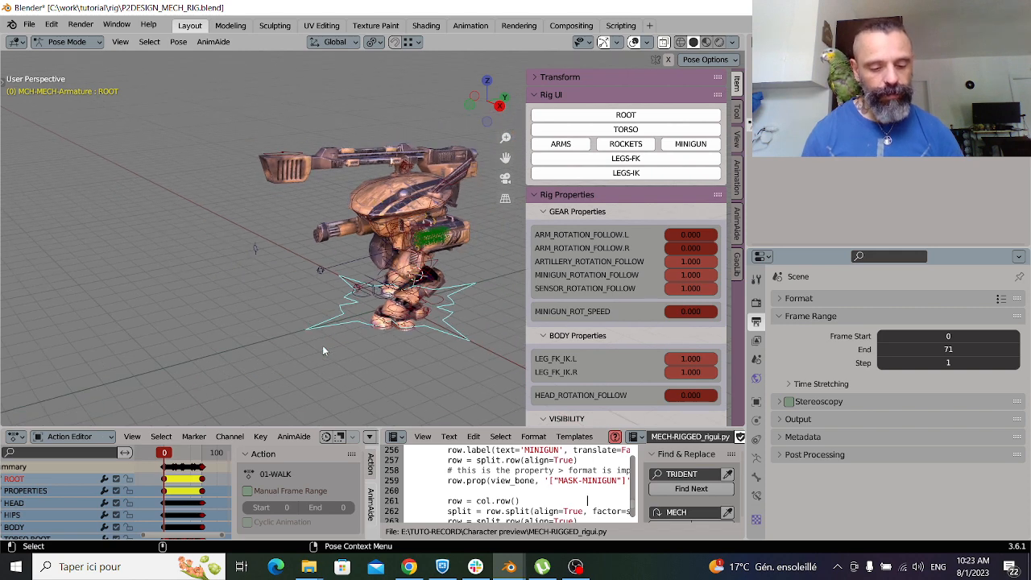
key("w")
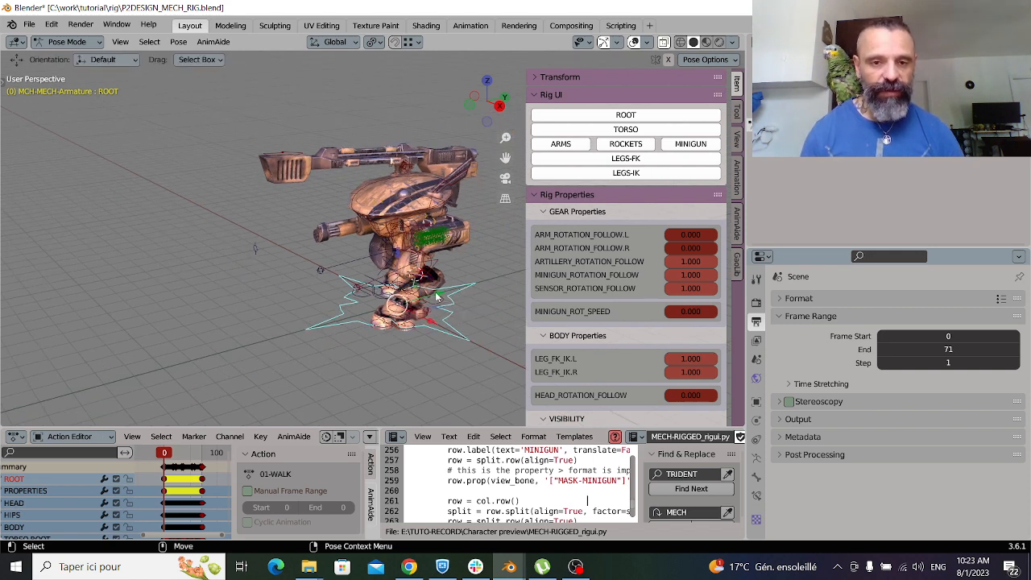
- Try to move the ROOT control about -4.2 m along the Y axis, and undo the move
key("g")
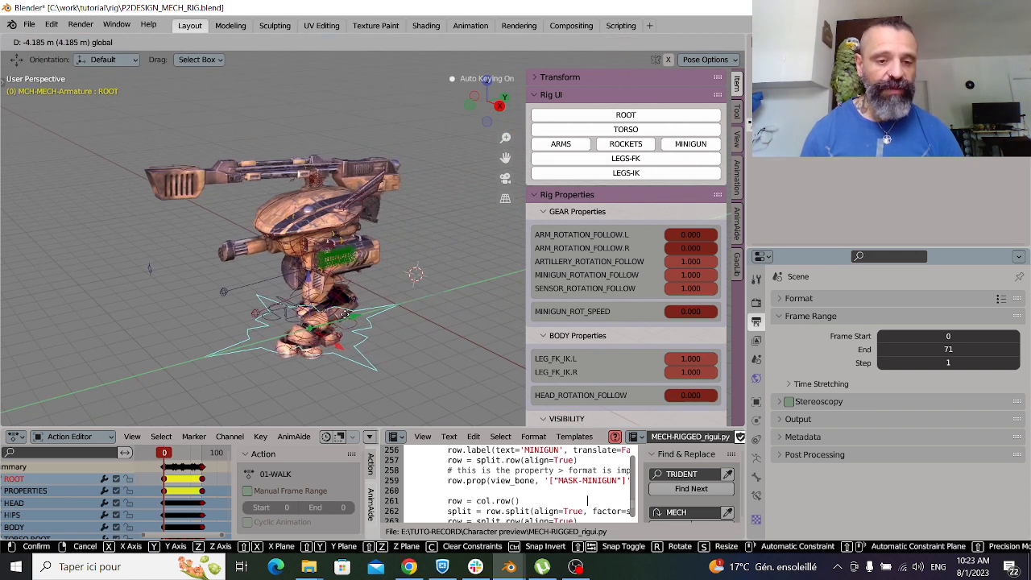
left_click(355, 322)
key("ctrl+z")
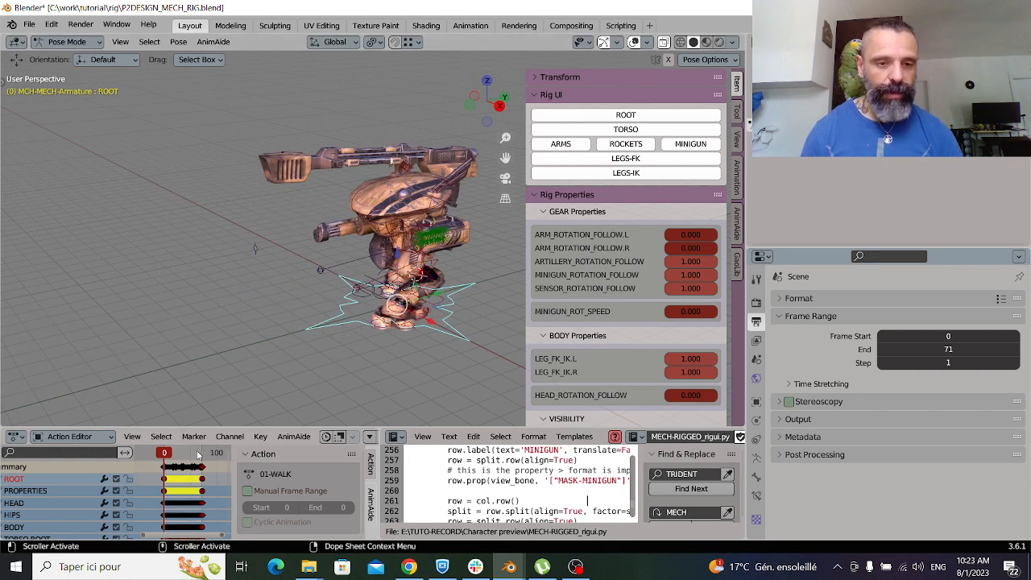
- Go to frame 71 of the walk action and widen the Action Editor
left_click_drag(198, 452, 202, 453)
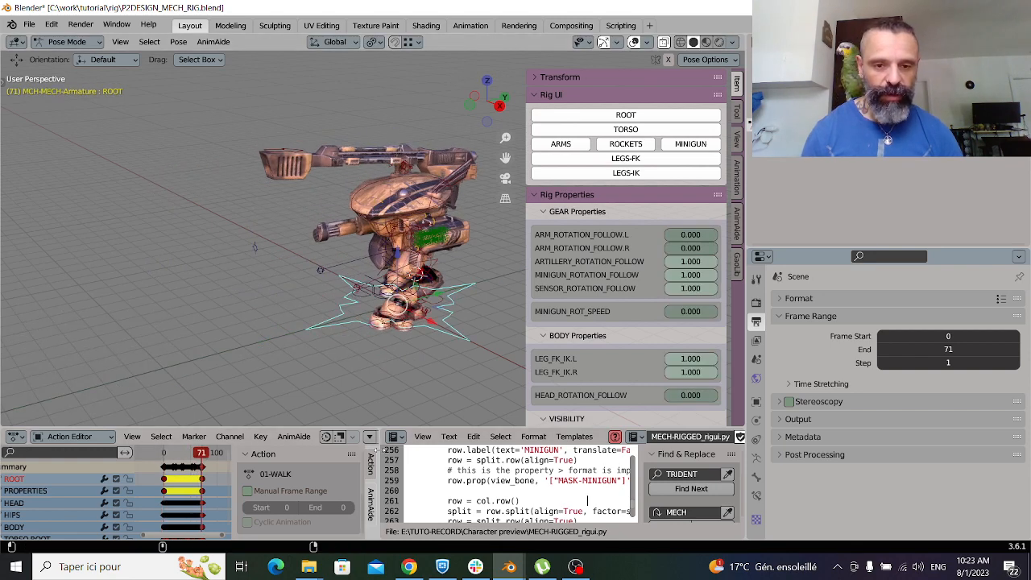
left_click_drag(382, 454, 731, 435)
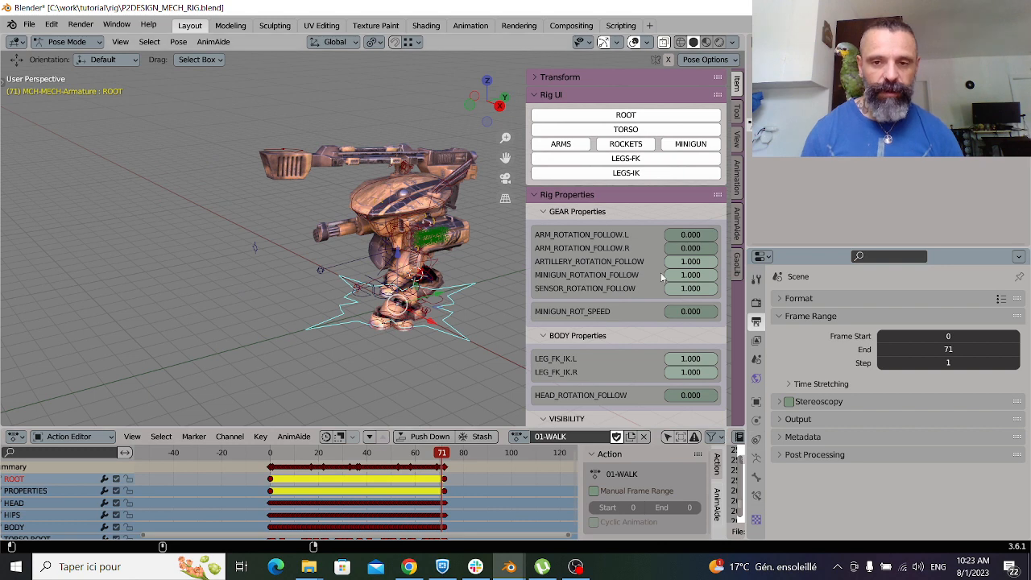
- Collapse and reopen the Rig UI and Rig Properties sections, and review the mech's gear, body and visibility properties
left_click(537, 95)
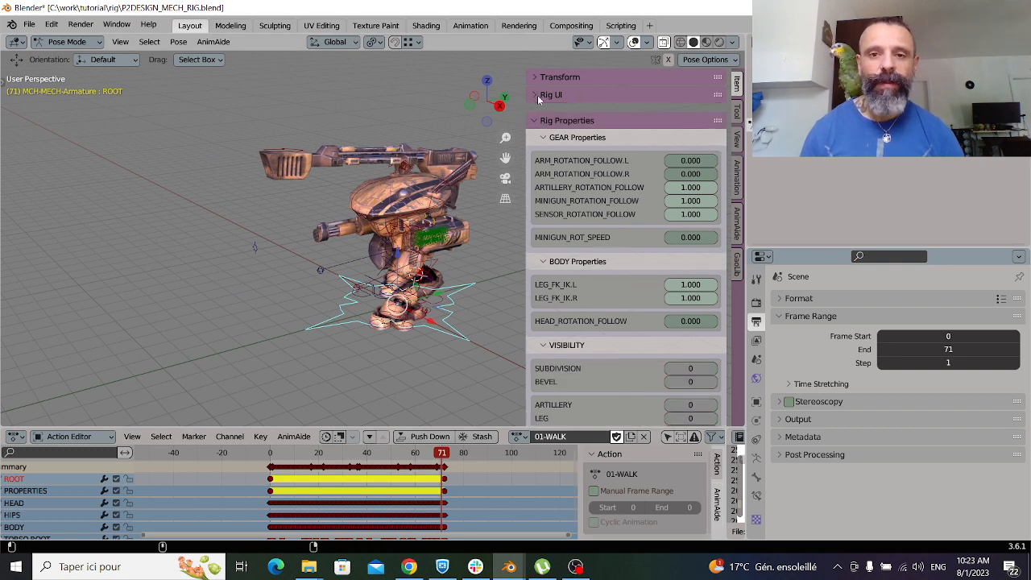
left_click(533, 113)
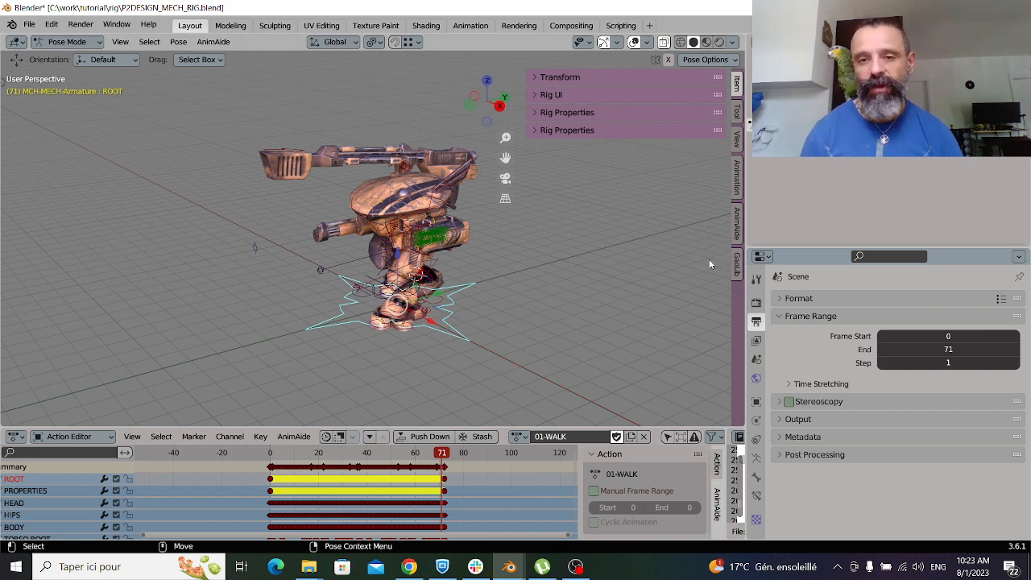
left_click(534, 95)
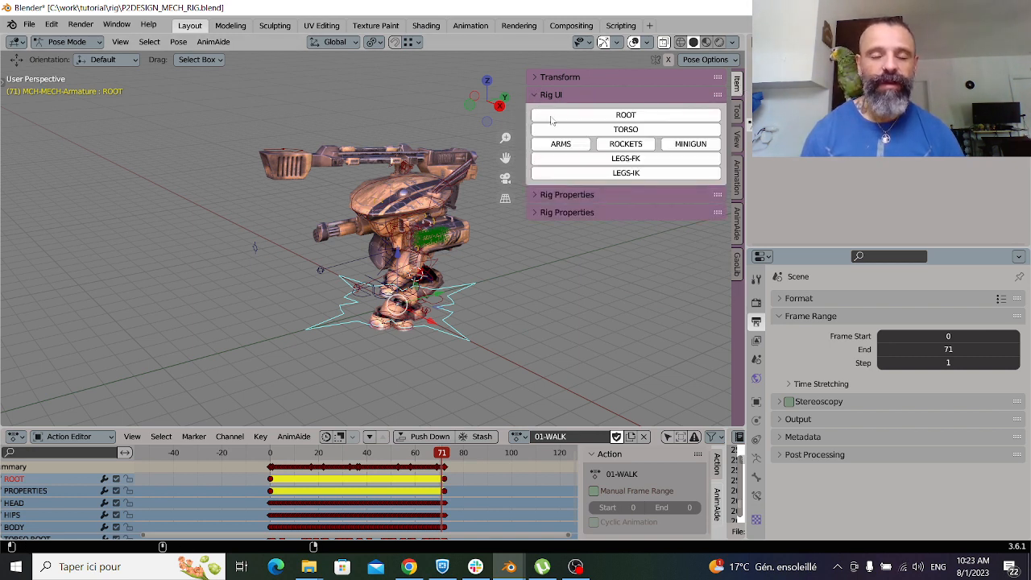
middle_click_drag(435, 195, 419, 221, "shift")
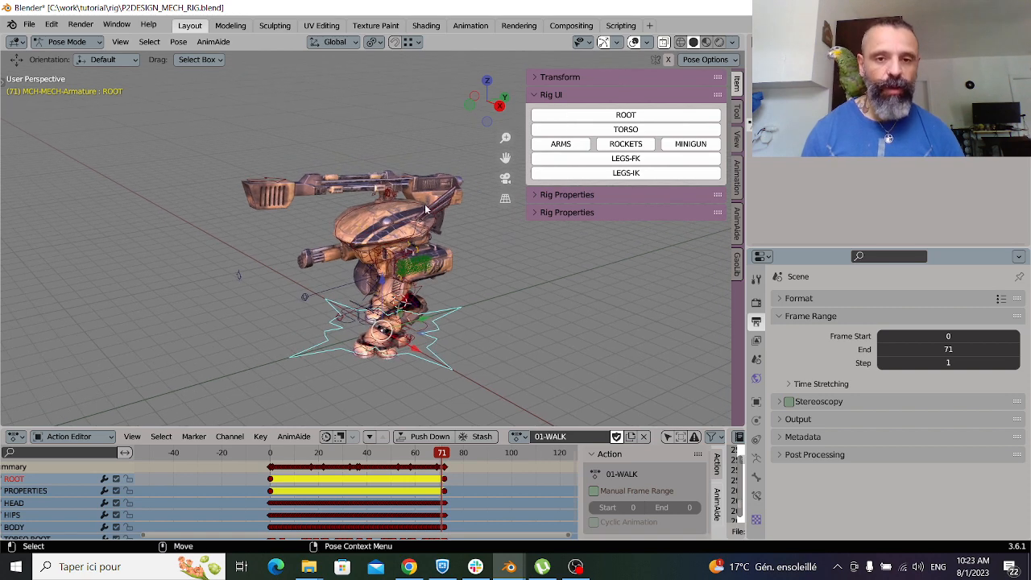
left_click(543, 198)
scroll(562, 206, "down", 1)
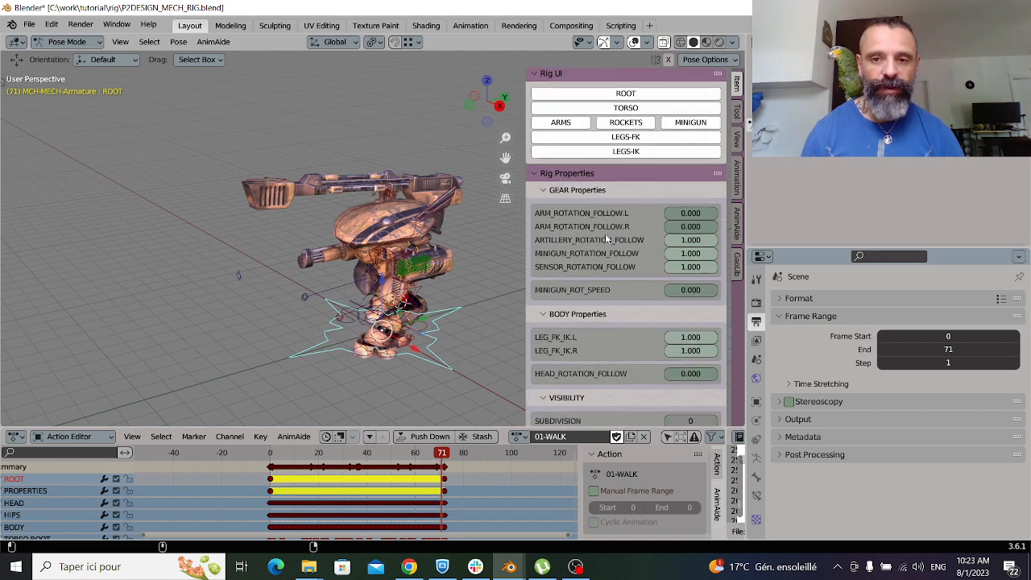
scroll(597, 246, "down", 3)
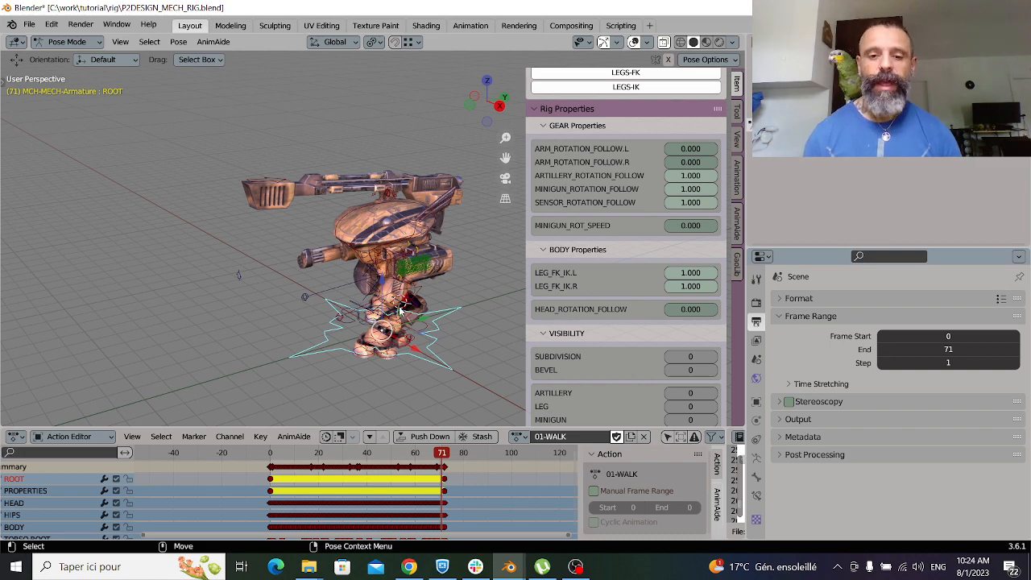
right_click(409, 566)
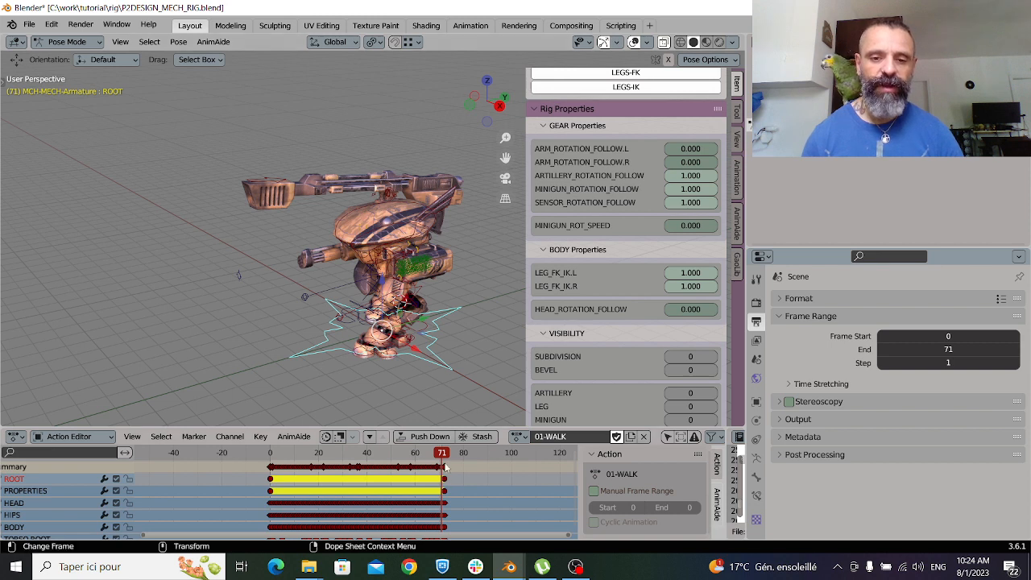
- At frame 72, move the ROOT control about -4.25 m along global Y, and return to frame 0
key("Right")
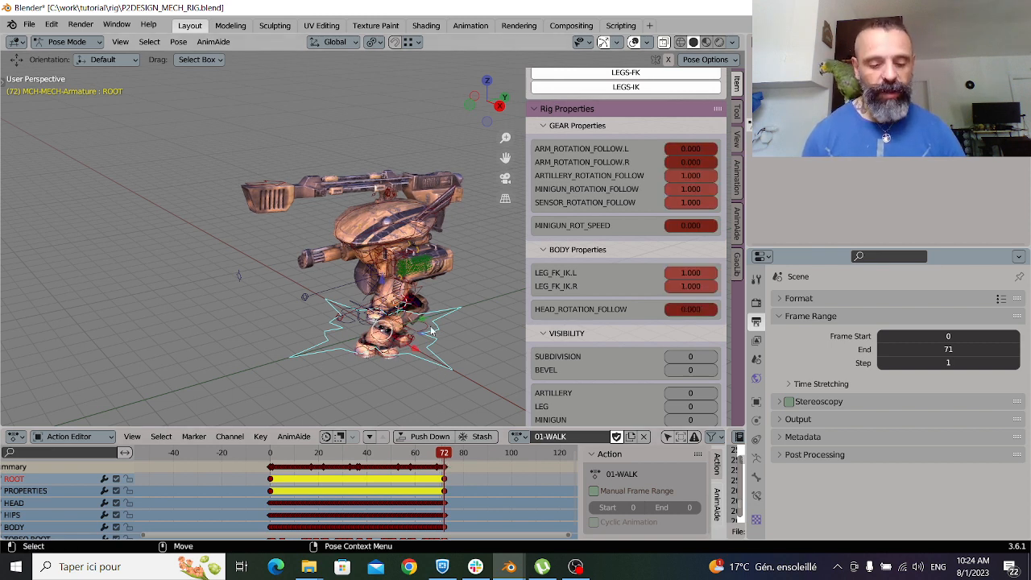
scroll(458, 312, "down", 3)
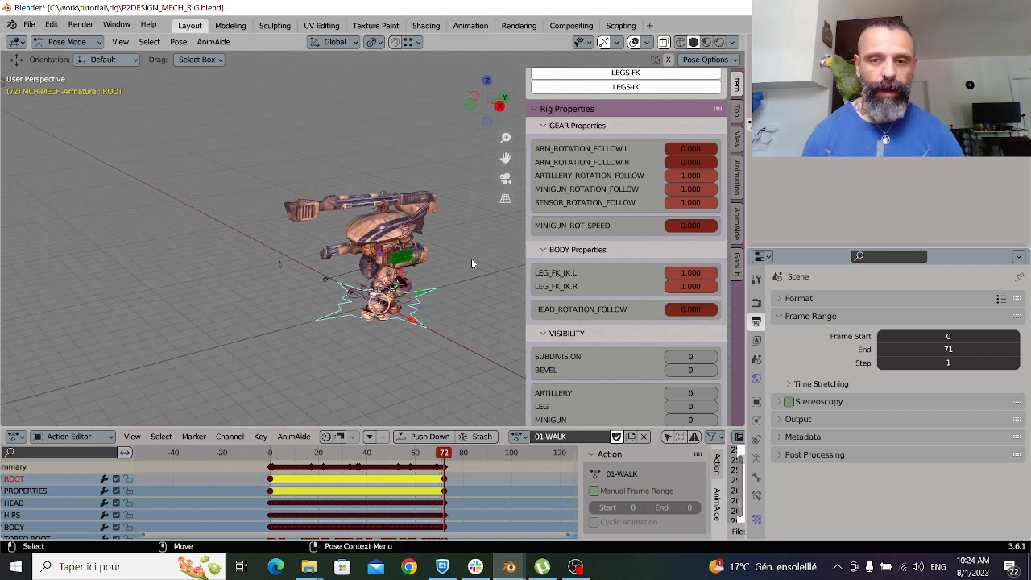
scroll(593, 287, "down", 2)
scroll(593, 287, "up", 1)
scroll(610, 332, "down", 1)
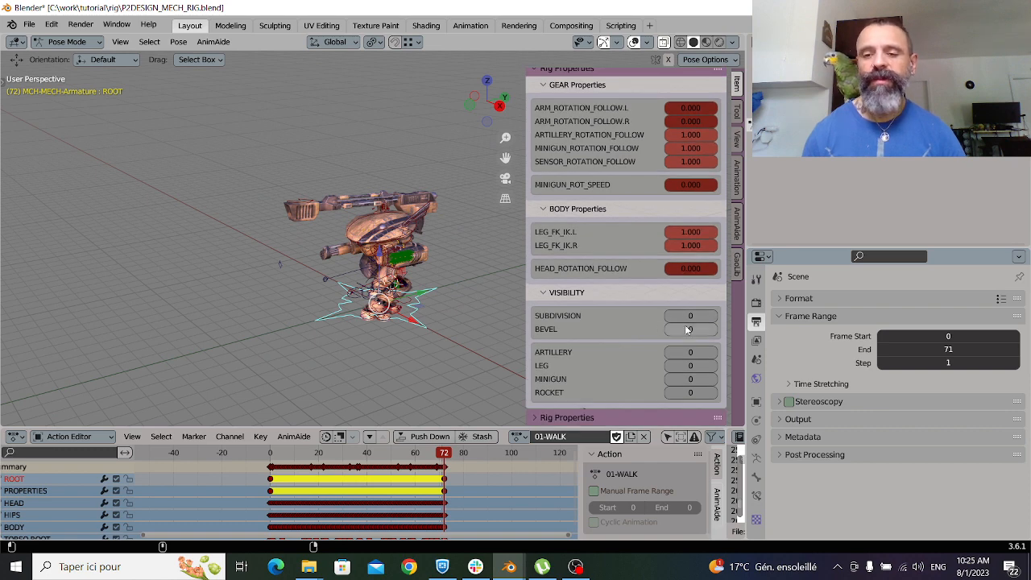
scroll(677, 266, "up", 5)
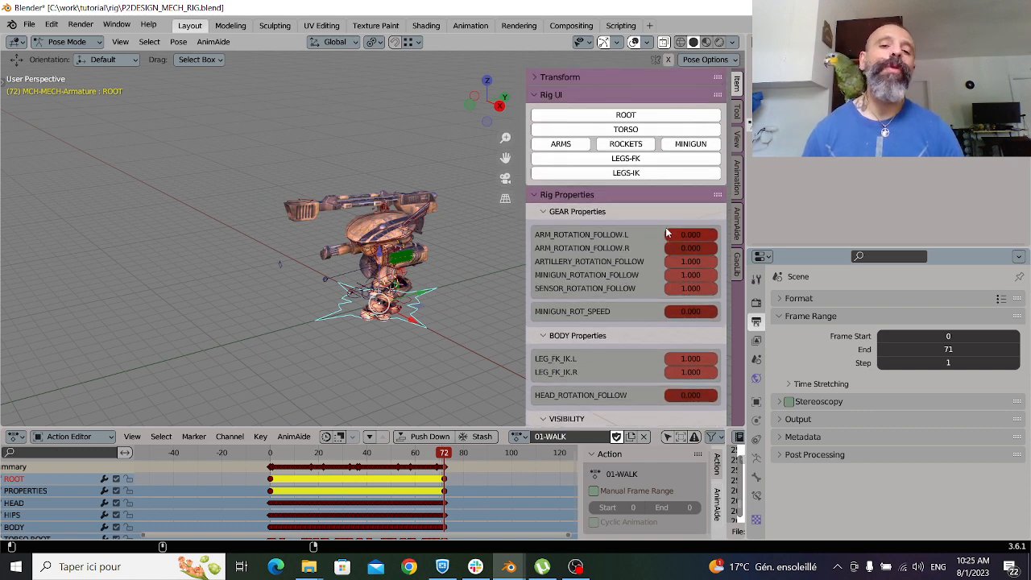
scroll(650, 243, "down", 3)
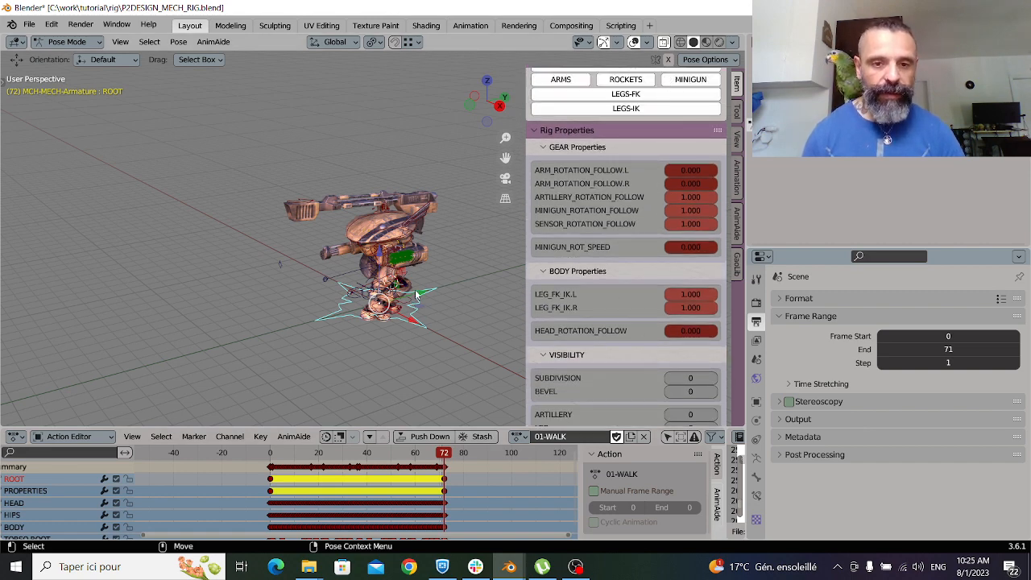
left_click_drag(414, 293, 353, 312)
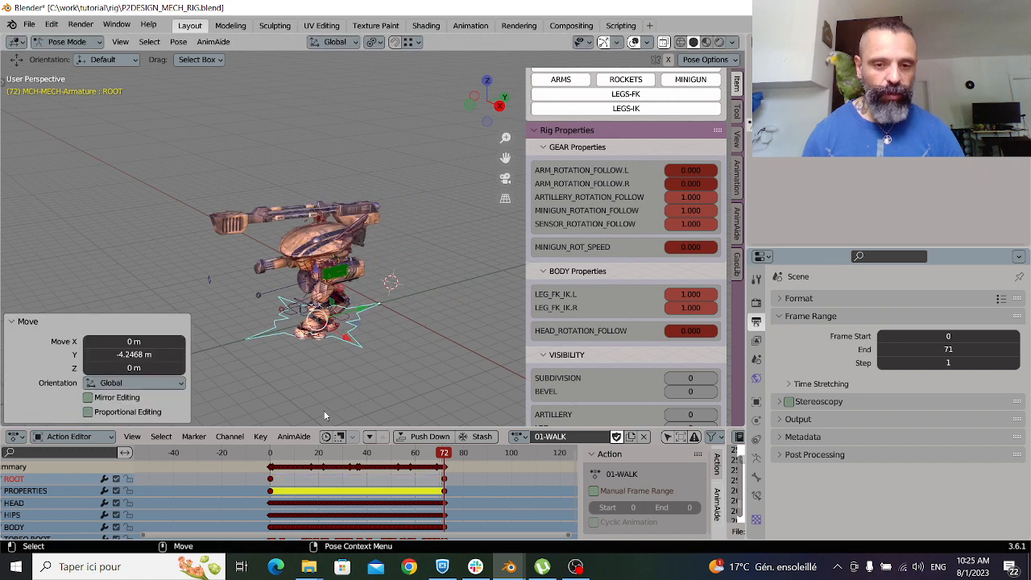
mouse_move(271, 458)
left_mouse_down()
mouse_move(443, 456)
mouse_move(270, 456)
left_mouse_up()
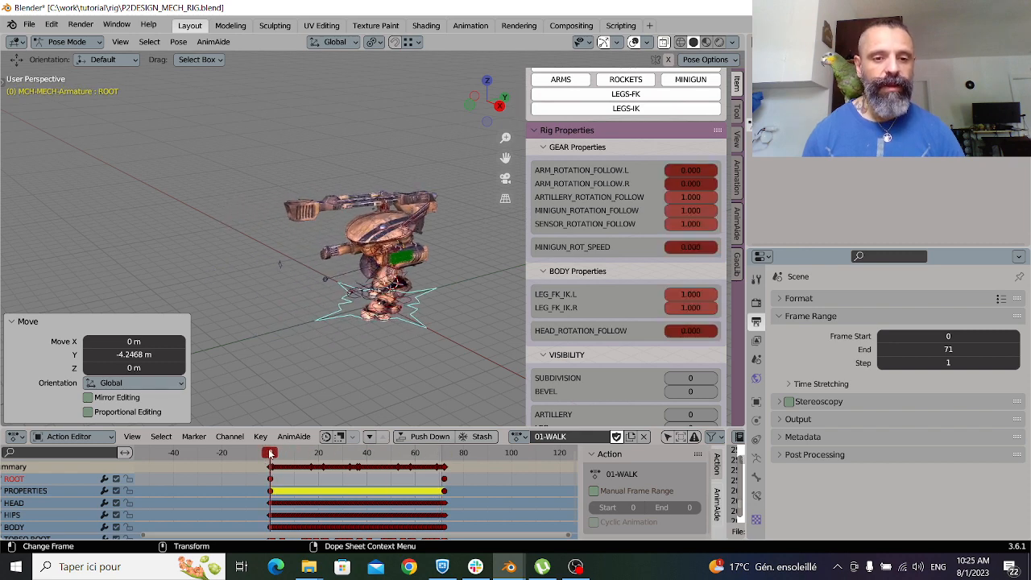
scroll(316, 320, "up", 3)
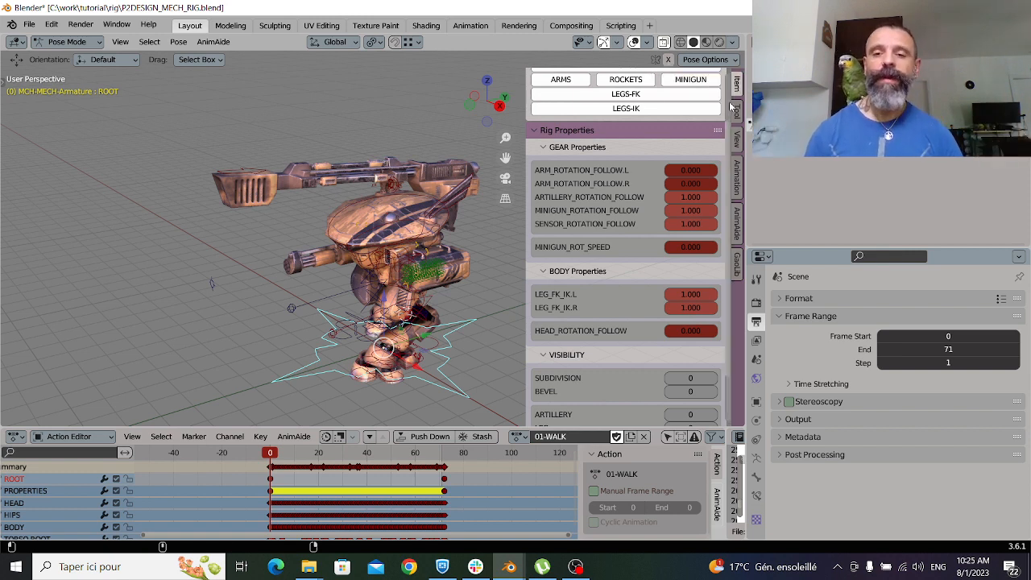
left_click(705, 60)
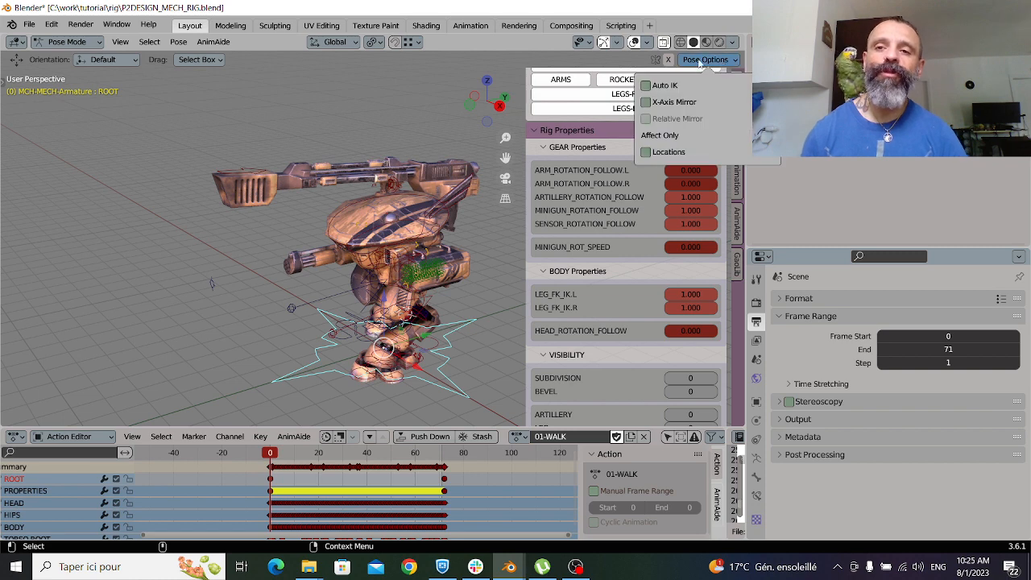
scroll(691, 108, "up", 3)
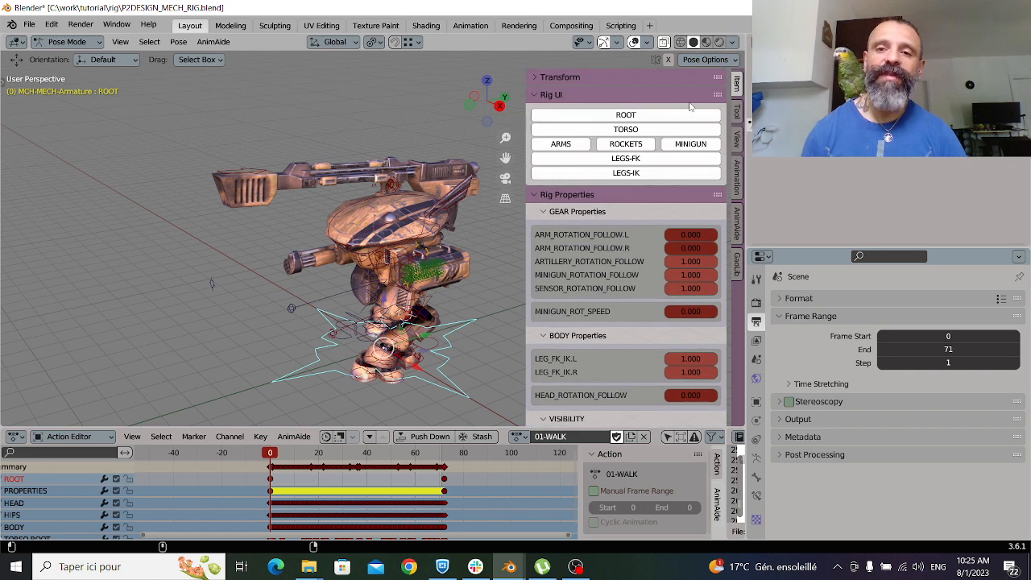
left_click(736, 227)
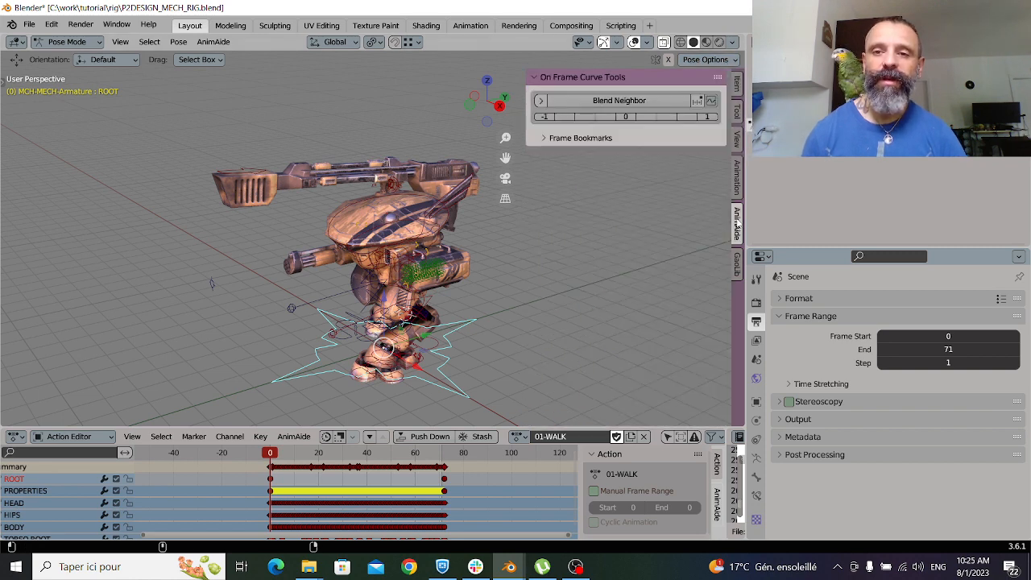
left_click(736, 85)
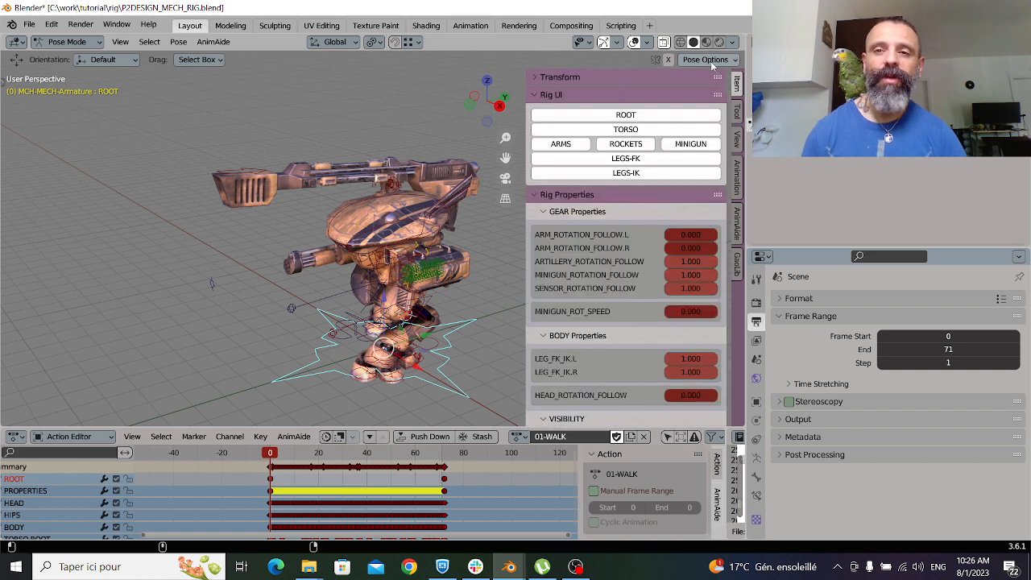
- Open the GAOLIB library window and look through the item types that can be created in it
left_click(738, 275)
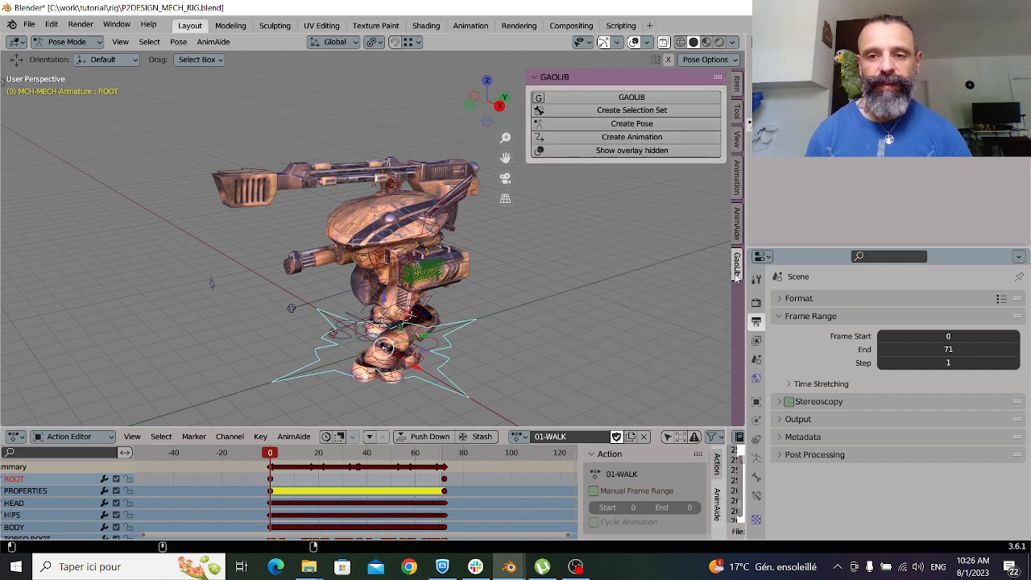
left_click(610, 141)
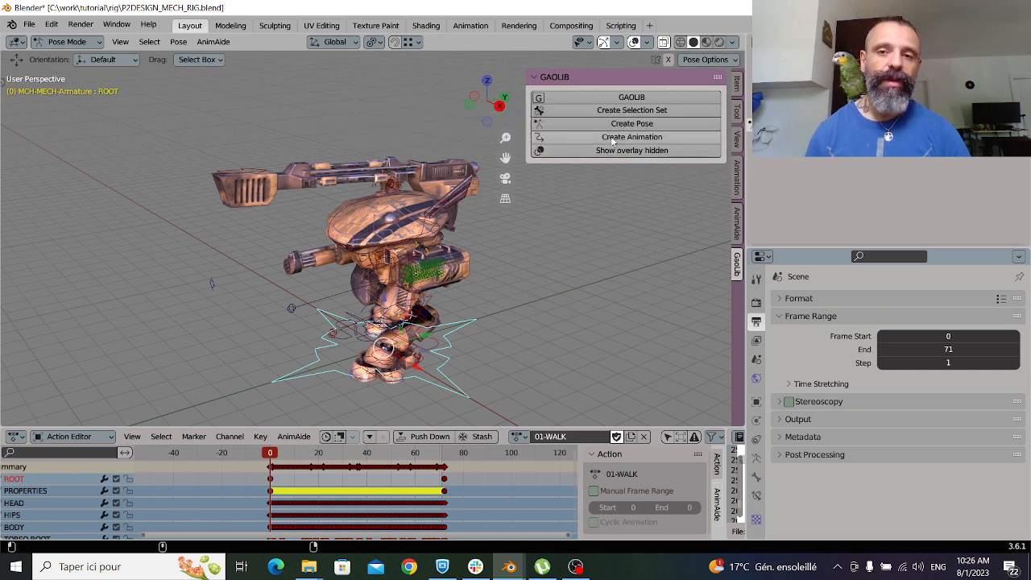
left_click(618, 100)
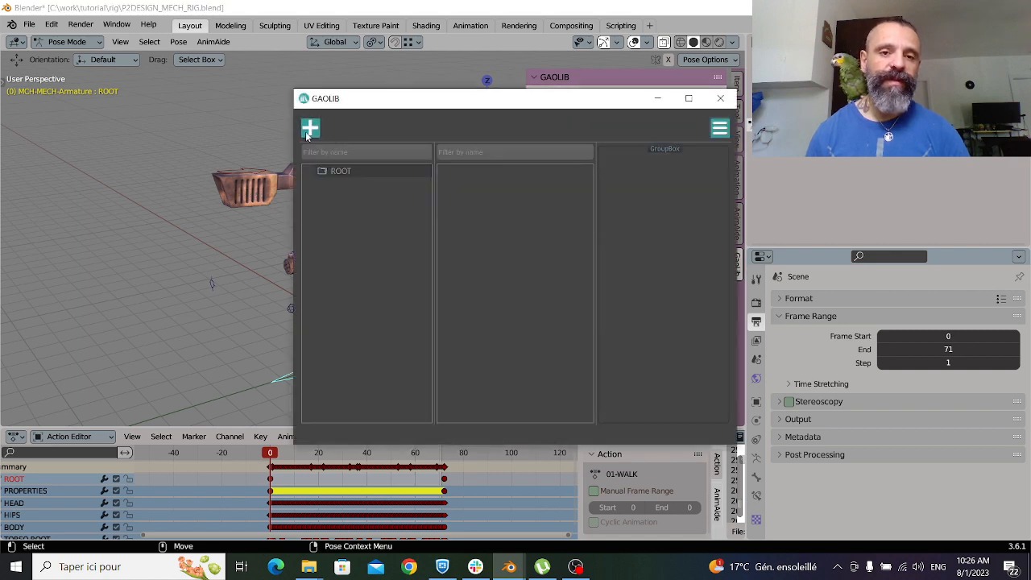
left_click(309, 133)
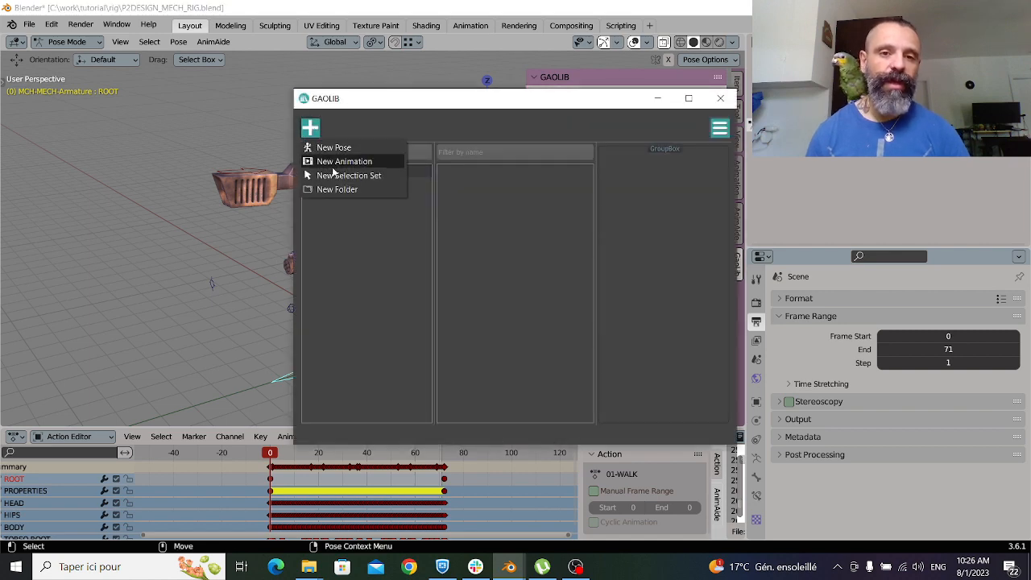
left_click(611, 121)
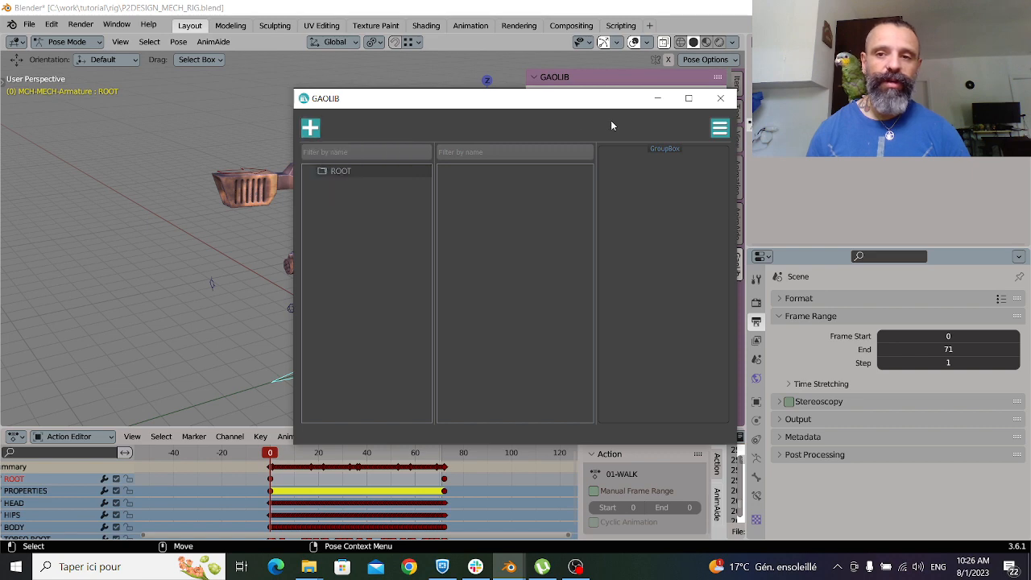
- Check GAOLIB's root directory settings and the folder chooser, cancel both, and close the library window
left_click(720, 143)
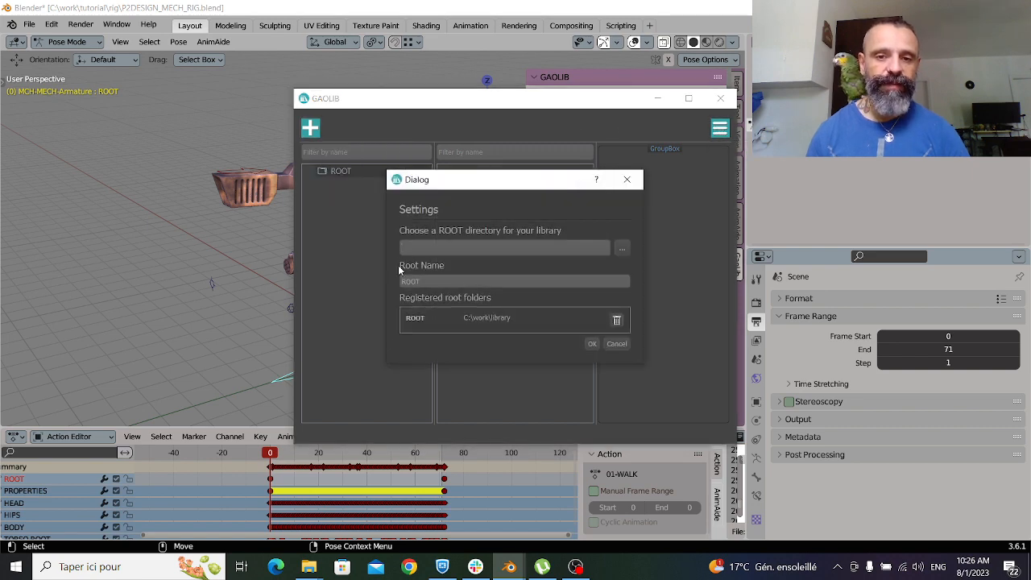
left_click(623, 248)
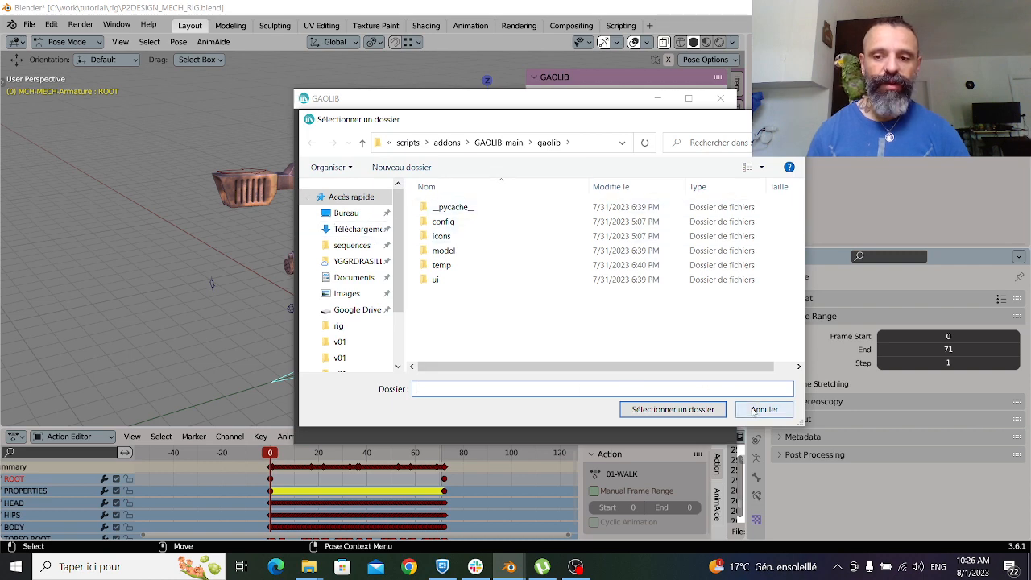
left_click(764, 409)
left_click(618, 344)
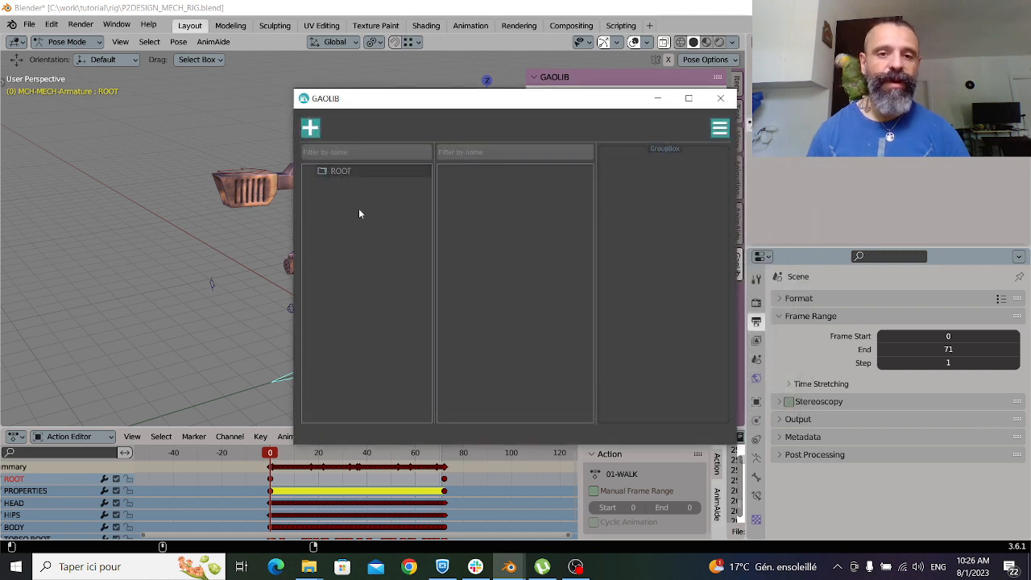
left_click(721, 99)
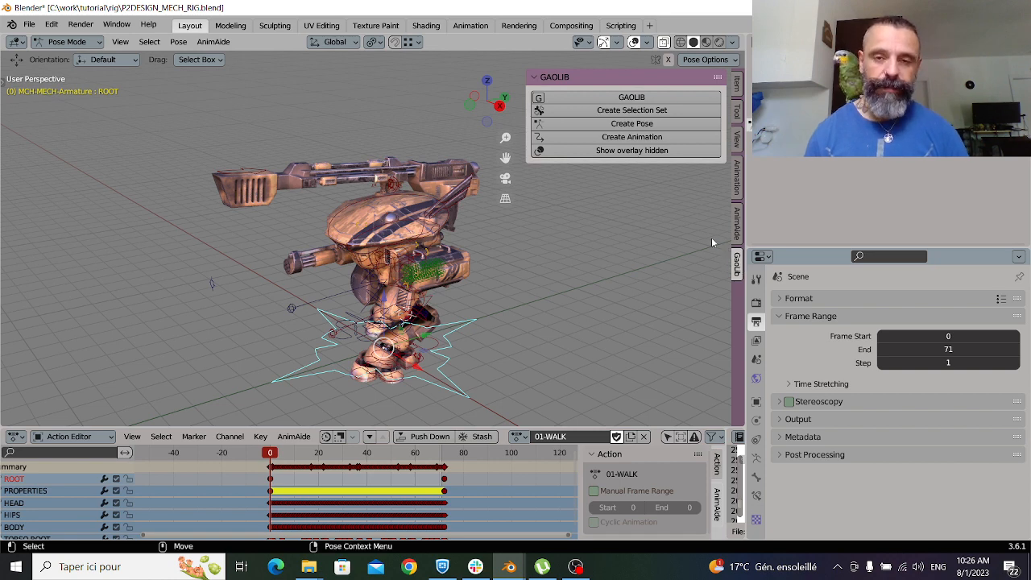
- Check the GAOLIB entry among the add-ons in the preferences, and close the preferences window
left_click(50, 24)
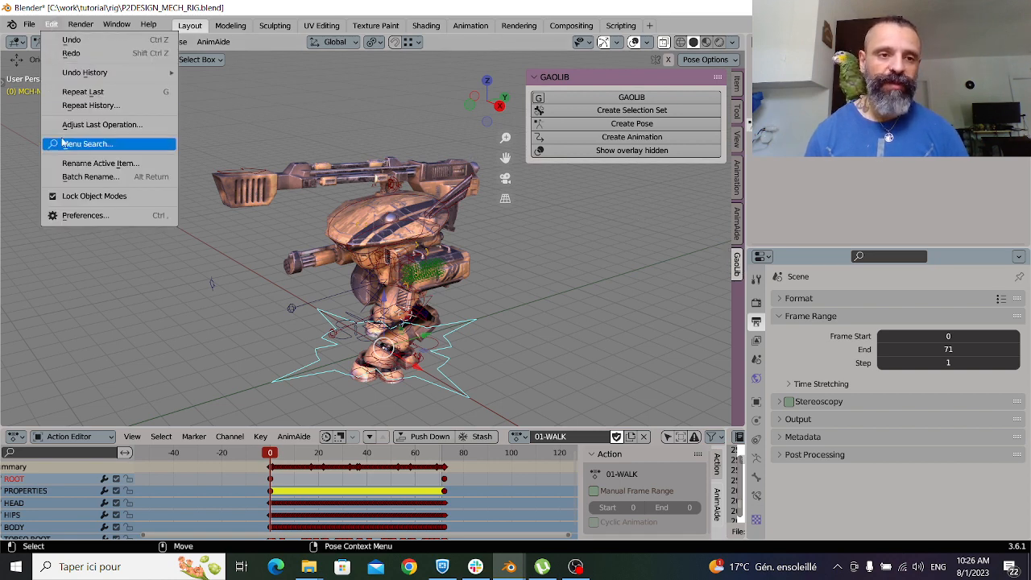
left_click(82, 216)
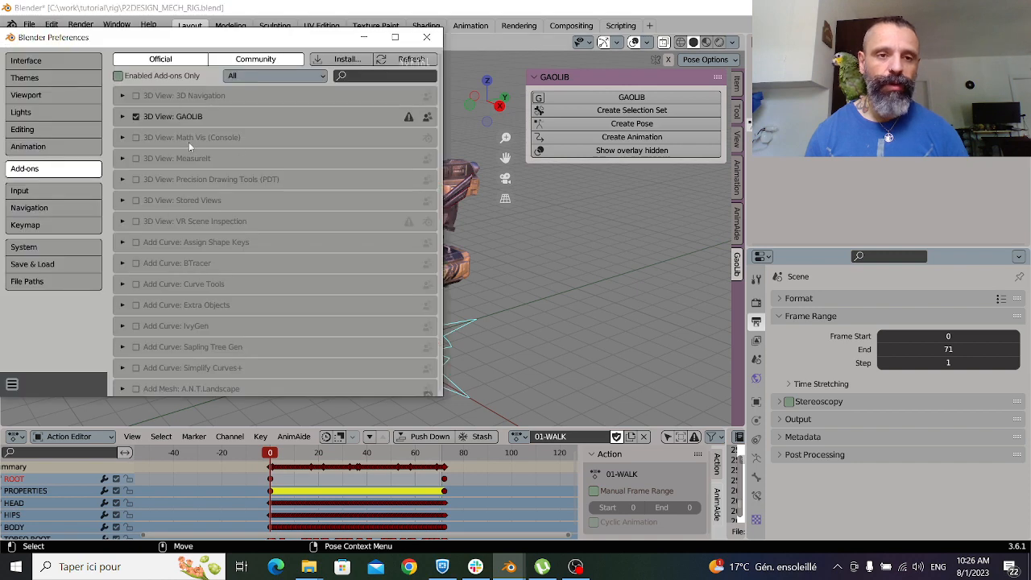
left_click(136, 116)
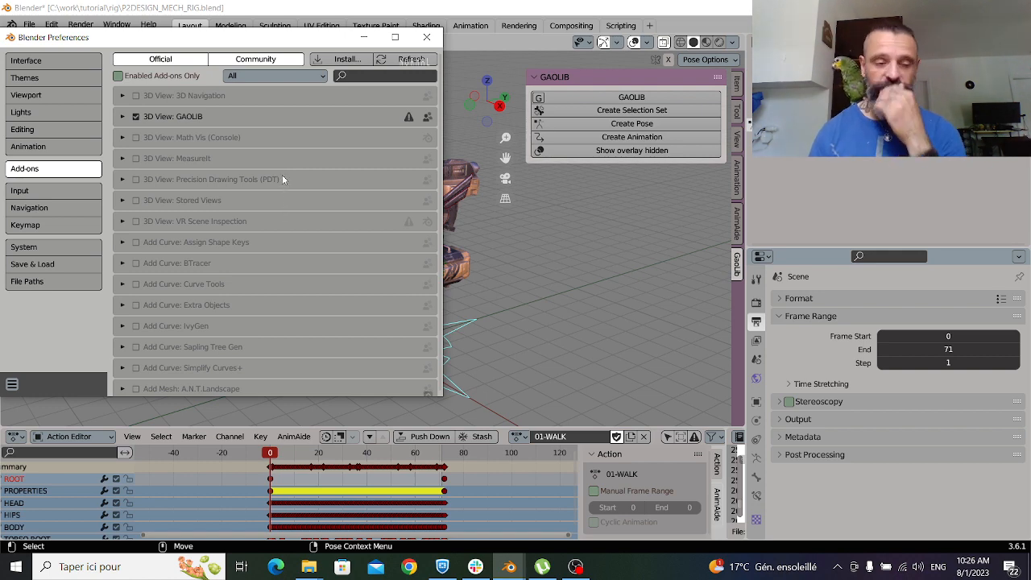
left_click(581, 246)
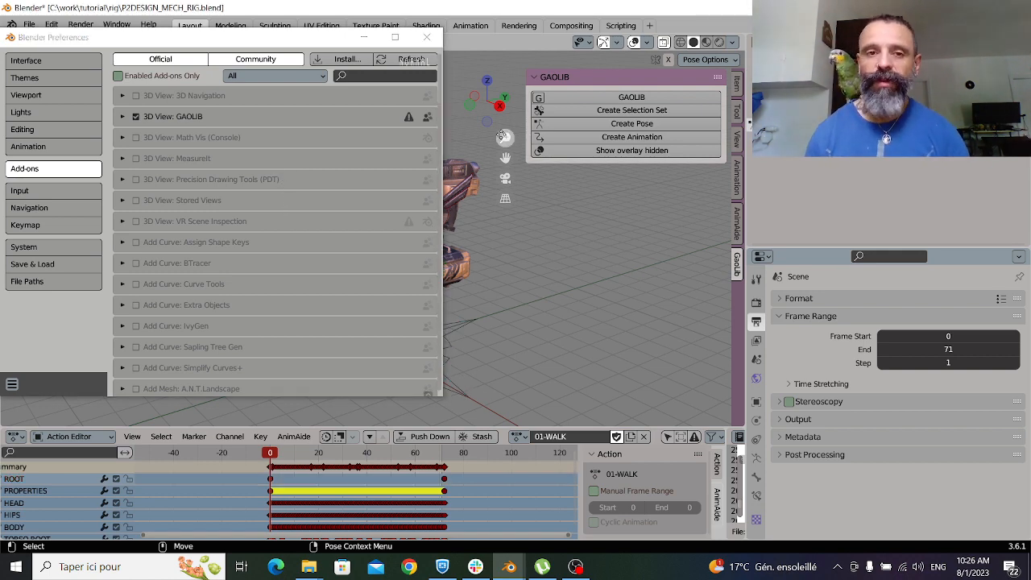
left_click(427, 37)
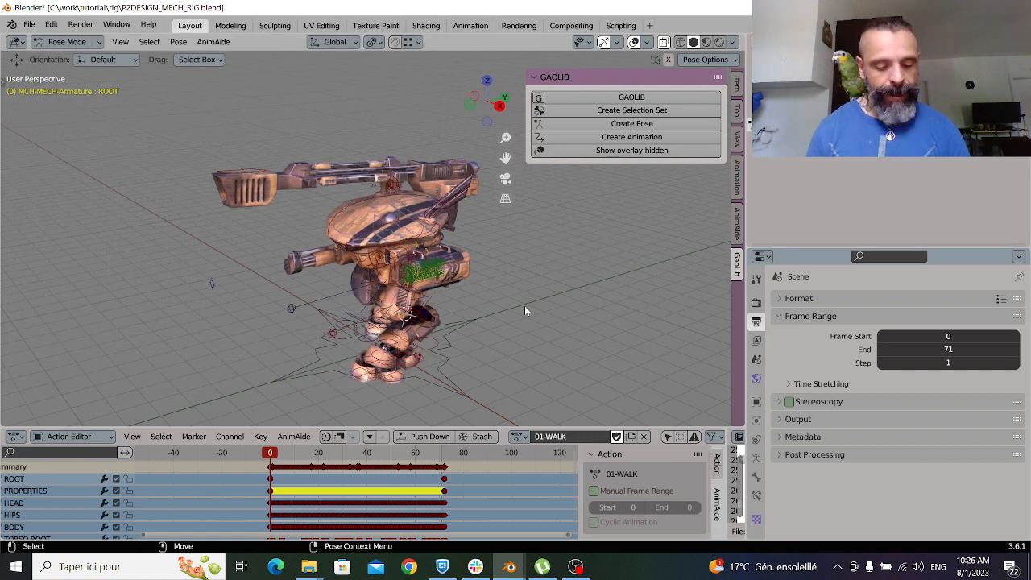
- Show the animation tools in the sidebar, and expand AnimToolBox and its Temp Controls section
middle_click_drag(524, 306, 561, 194)
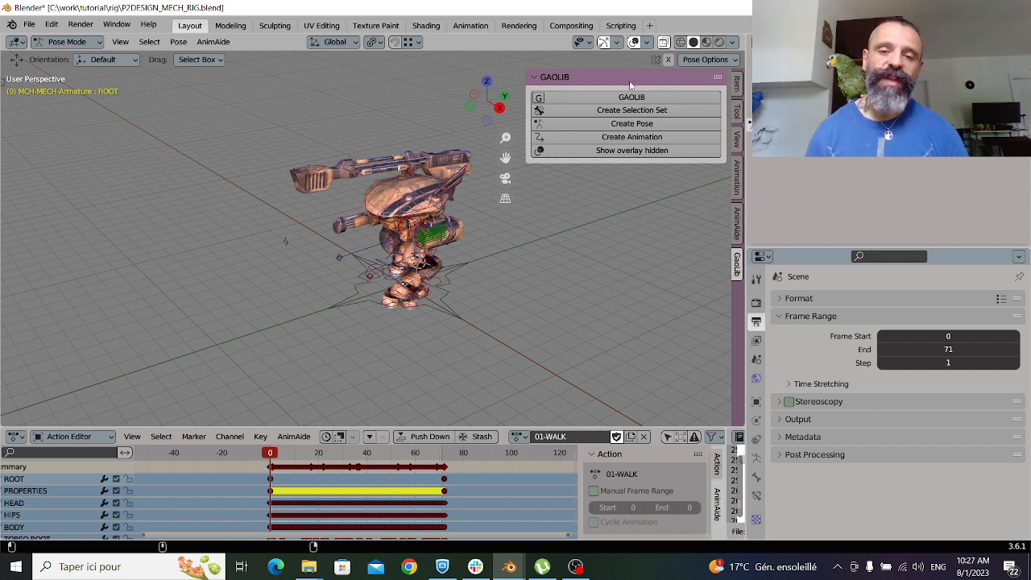
left_click(738, 186)
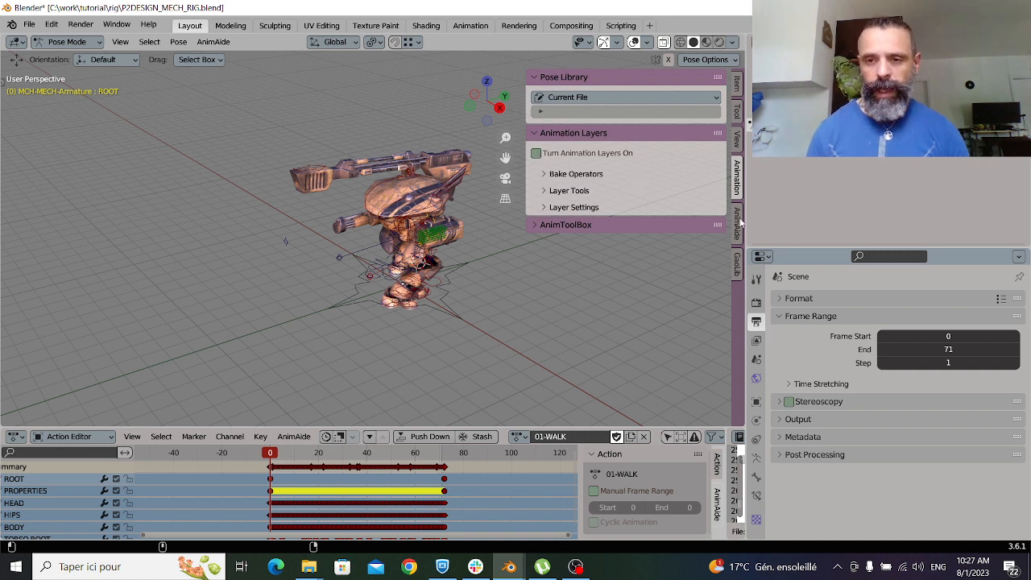
left_click(738, 268)
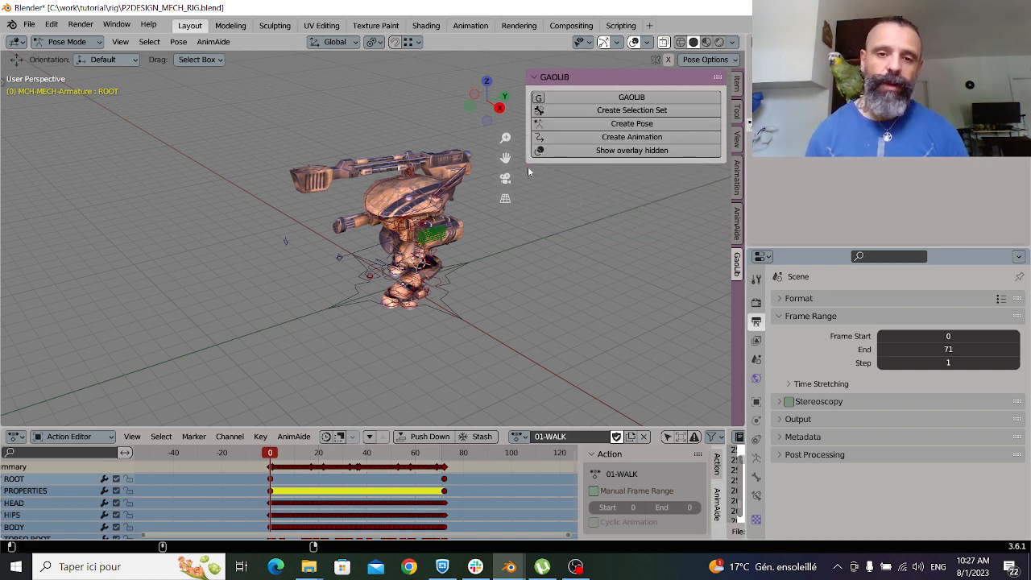
mouse_move(292, 459)
left_mouse_down()
mouse_move(399, 469)
mouse_move(272, 465)
left_mouse_up()
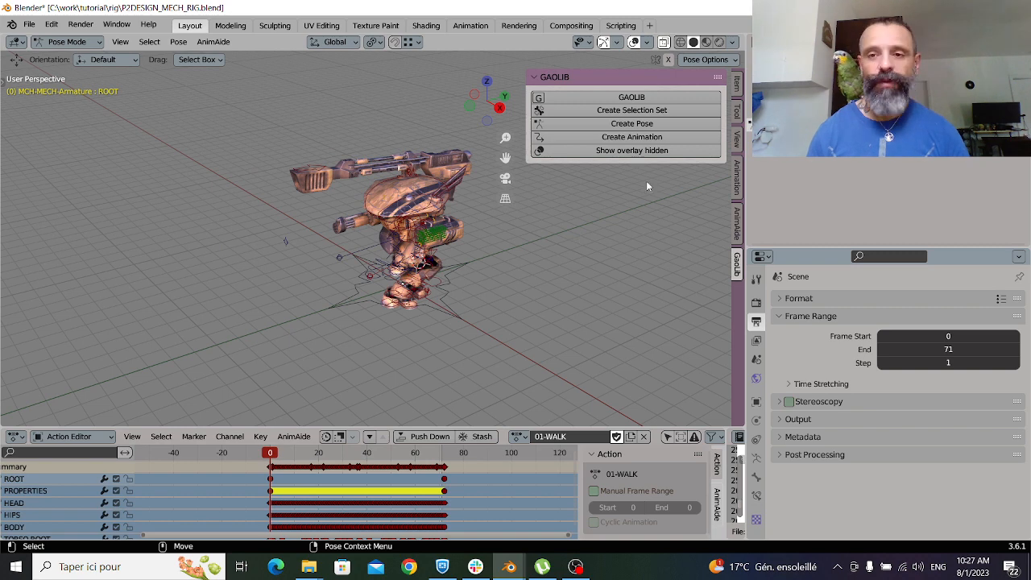
left_click(739, 192)
left_click(539, 225)
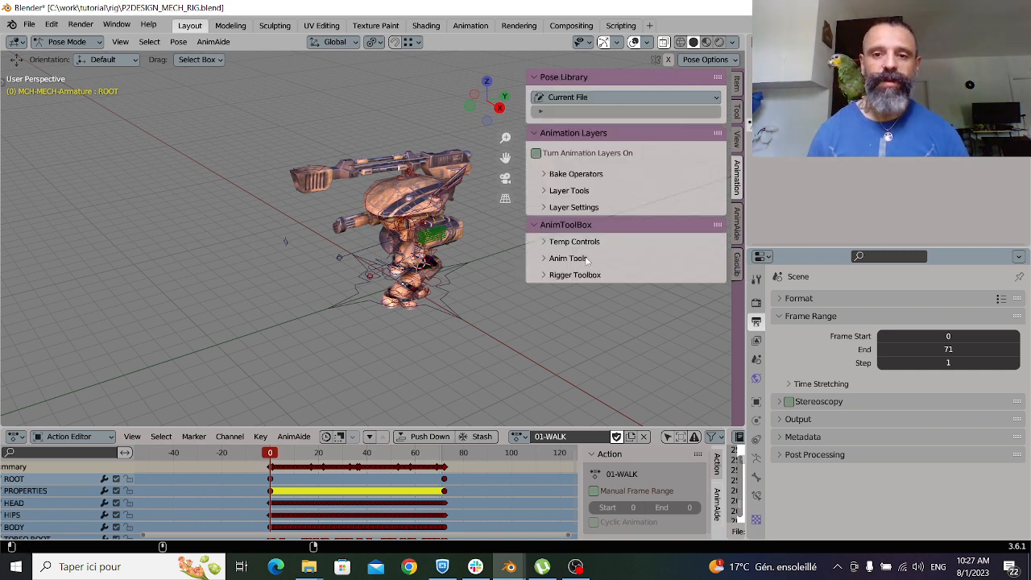
left_click(545, 245)
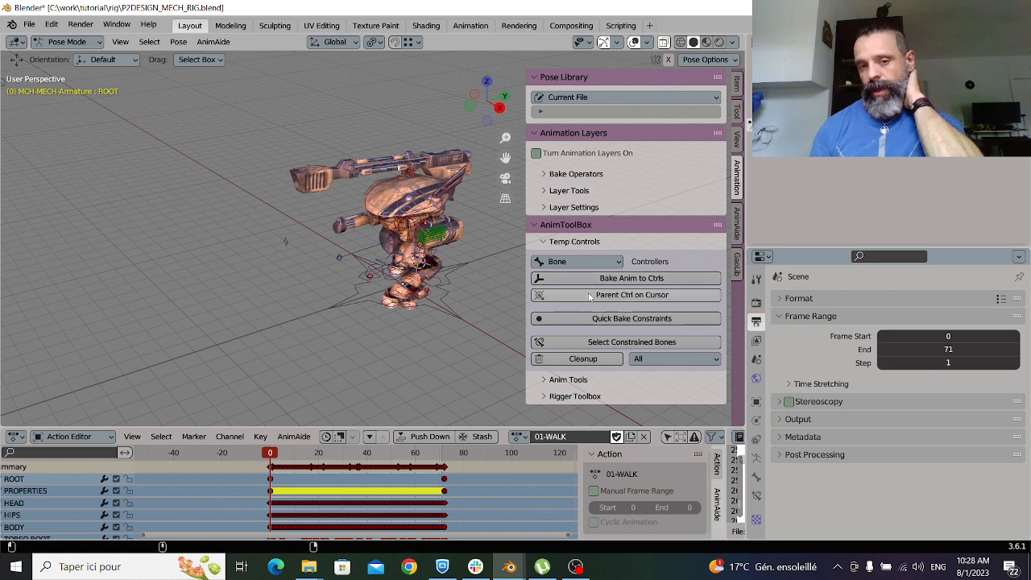
- At frame 61, bake the BODY control's animation to a temporary controller with size 1.50, the Original shape and frame range 0 to 72
scroll(422, 224, "up", 3)
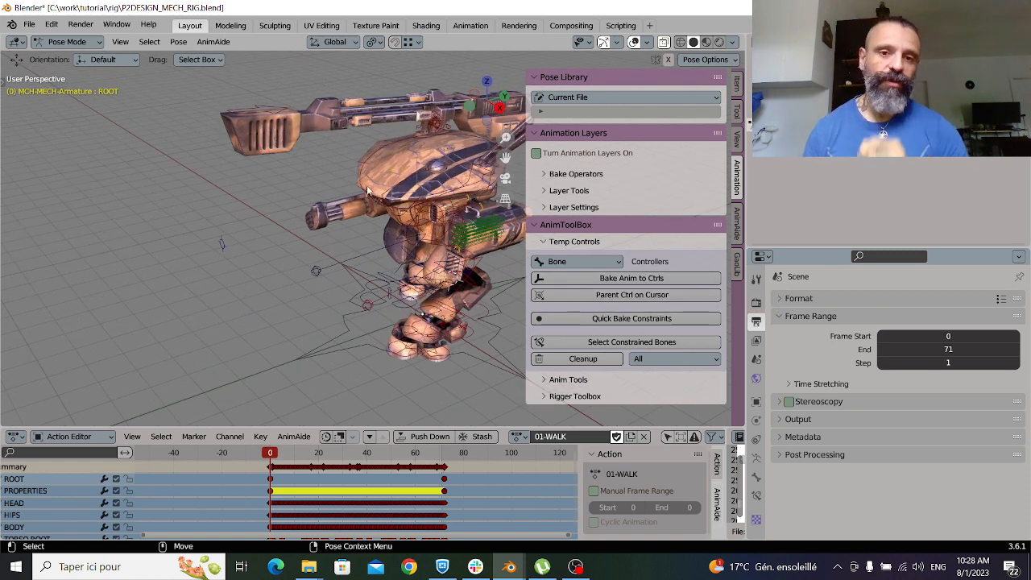
middle_click_drag(464, 219, 323, 229)
left_click_drag(272, 453, 417, 453)
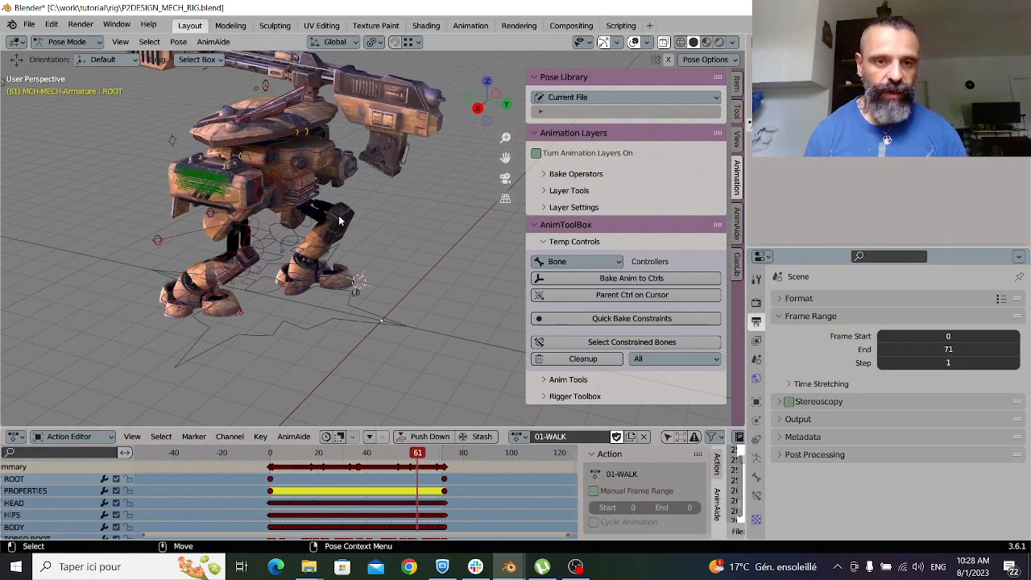
left_click(296, 169)
middle_click_drag(350, 177, 435, 189)
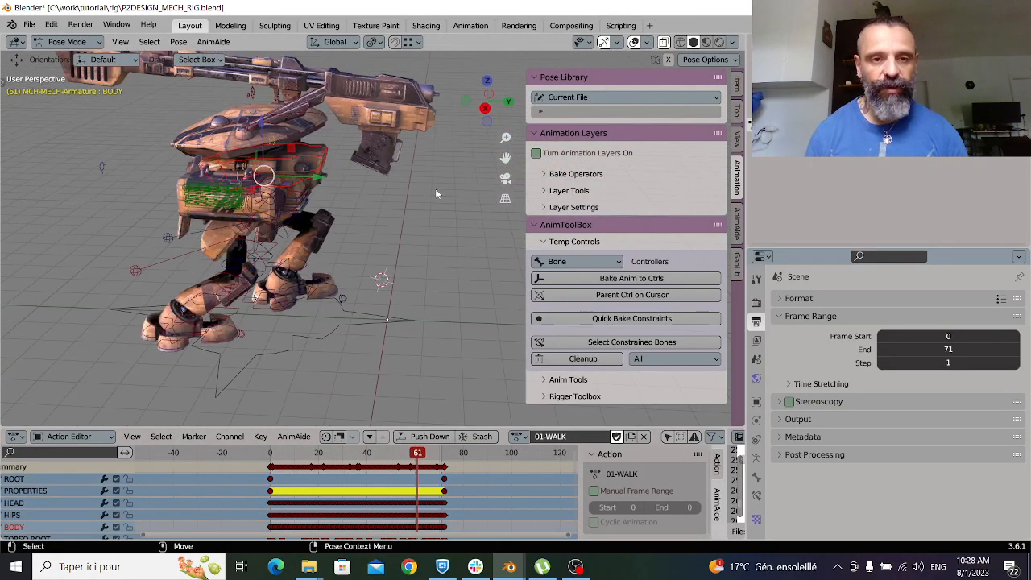
left_click(642, 282)
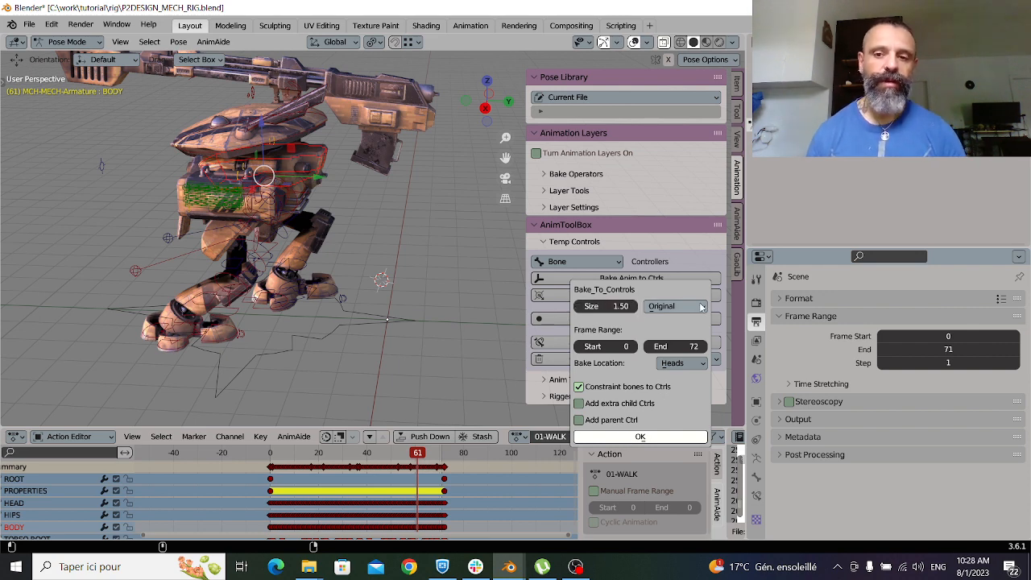
left_click(674, 313)
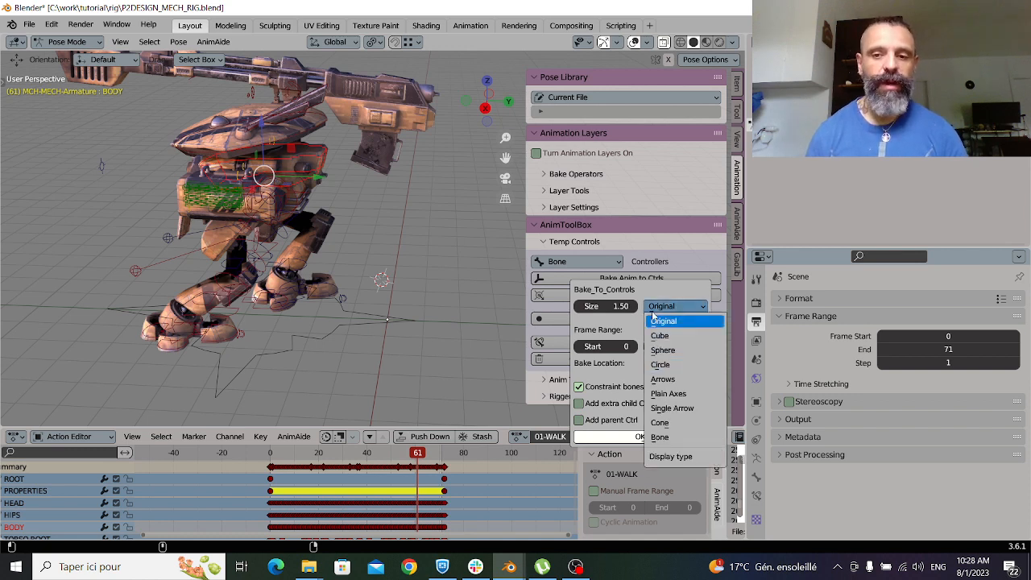
left_click(661, 308)
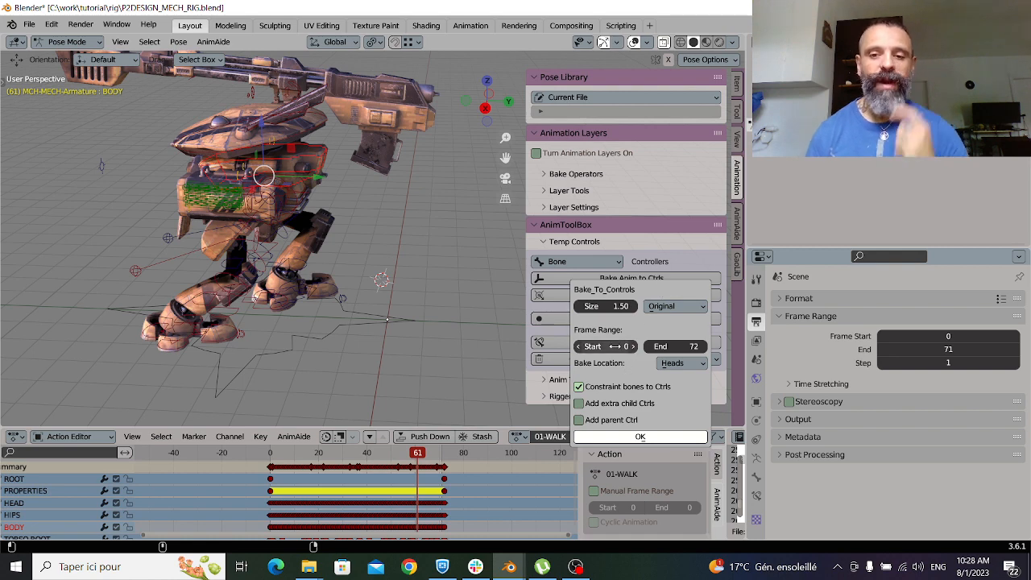
left_click(640, 437)
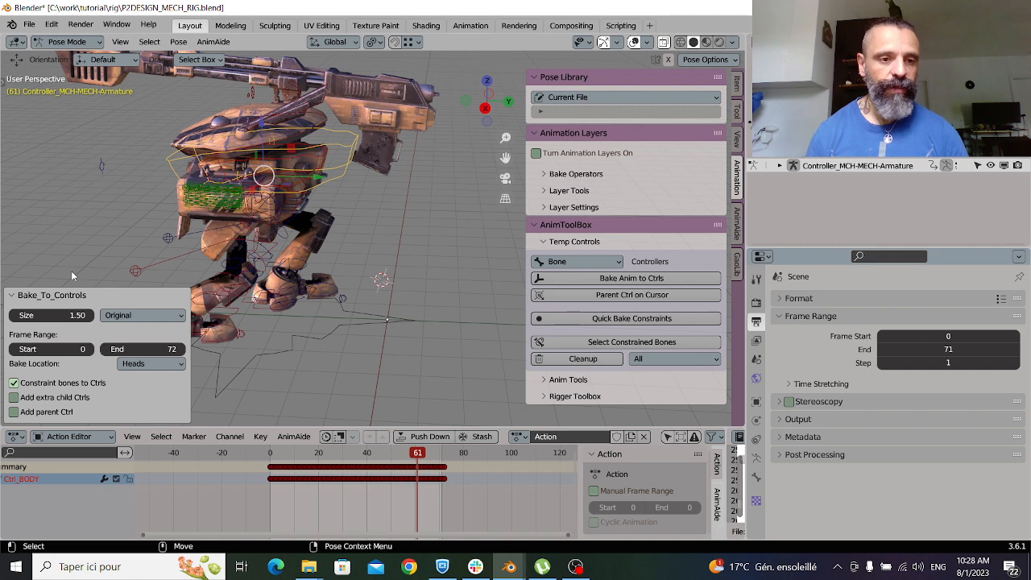
- Try moving the ROOT control along global Y to test the baked body controller, and undo the move
left_click(309, 206)
left_click(330, 179)
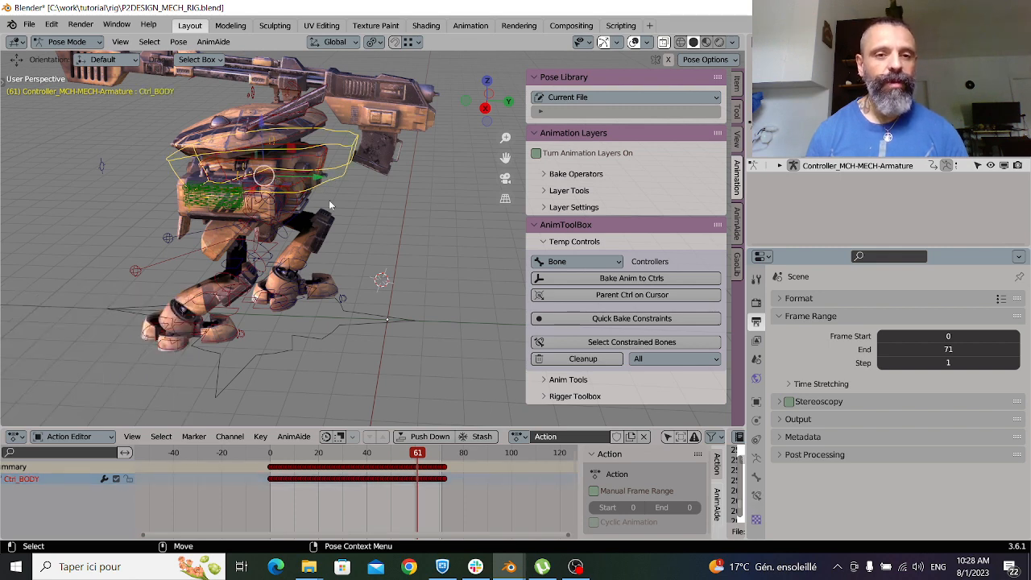
left_click(344, 311)
key("g")
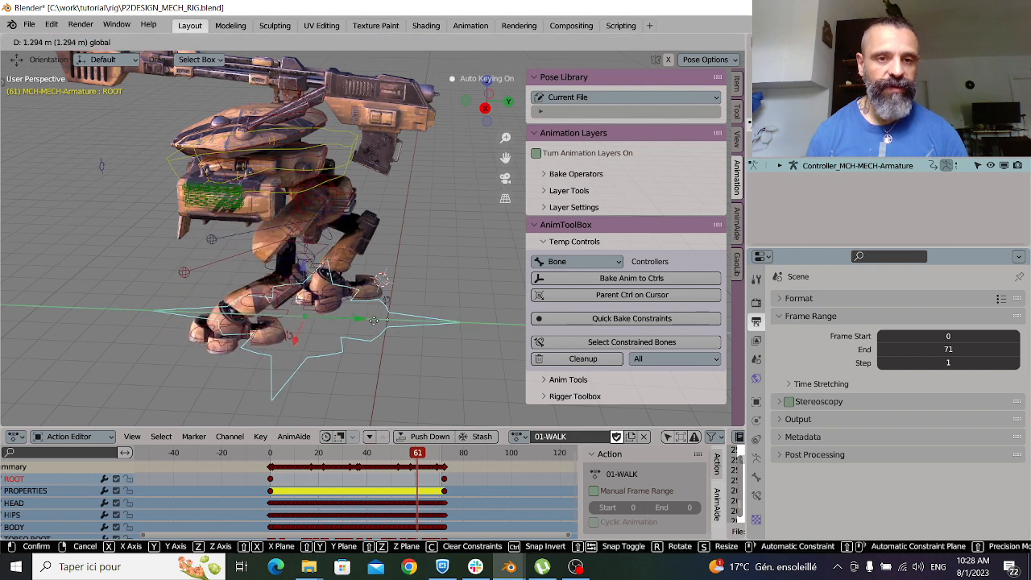
left_click(263, 302)
key("ctrl+z")
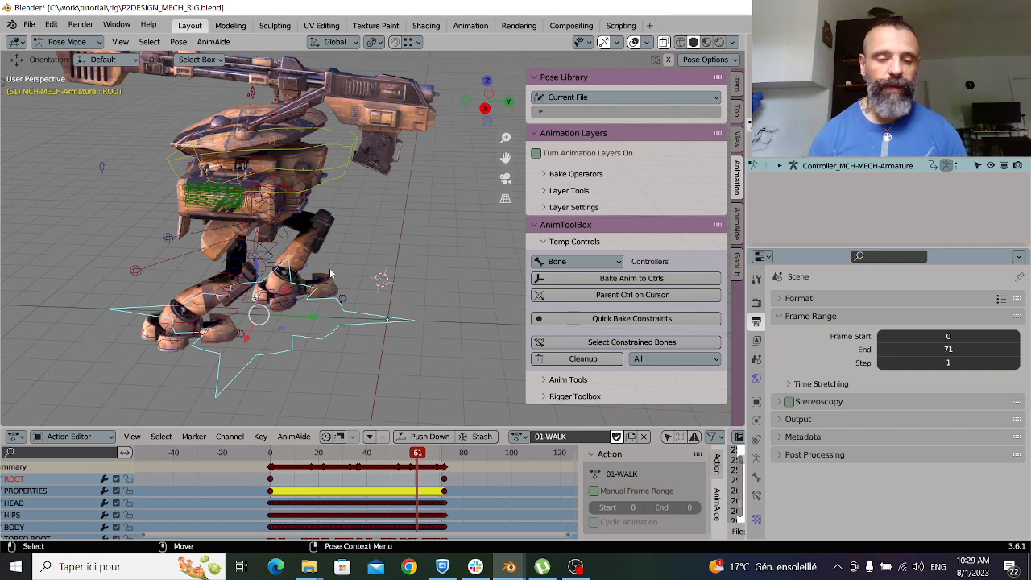
- Select the Ctrl_BODY controller, and split the 3D viewport to add a Graph Editor showing its curves
middle_click_drag(330, 274, 383, 205)
left_click(374, 158)
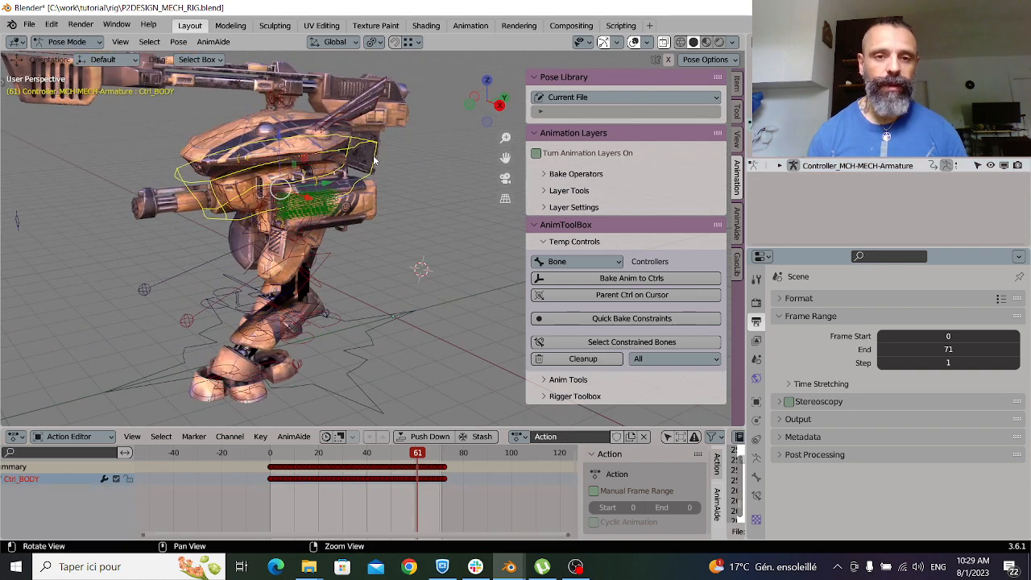
middle_click_drag(375, 158, 642, 263)
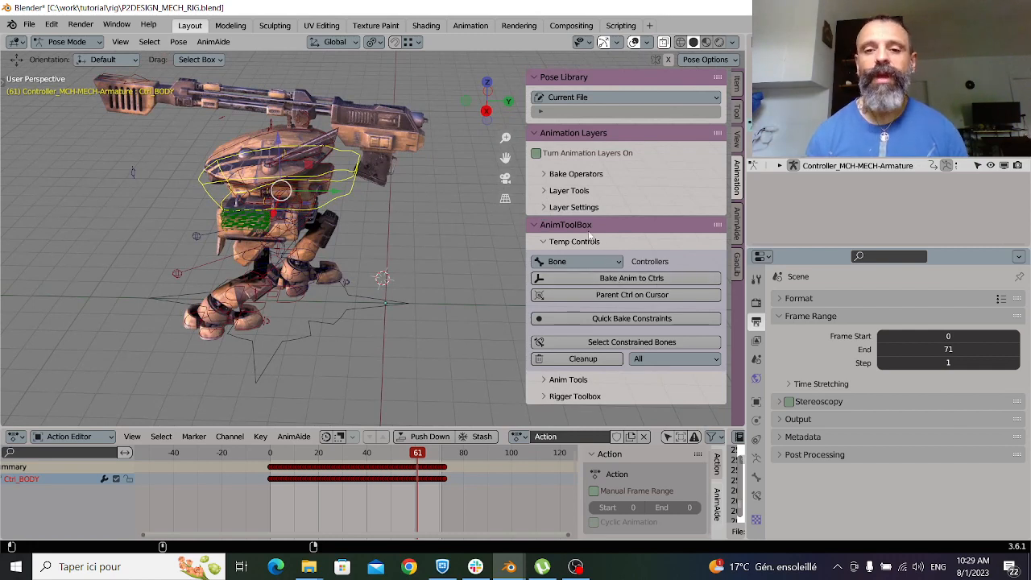
left_click(51, 24)
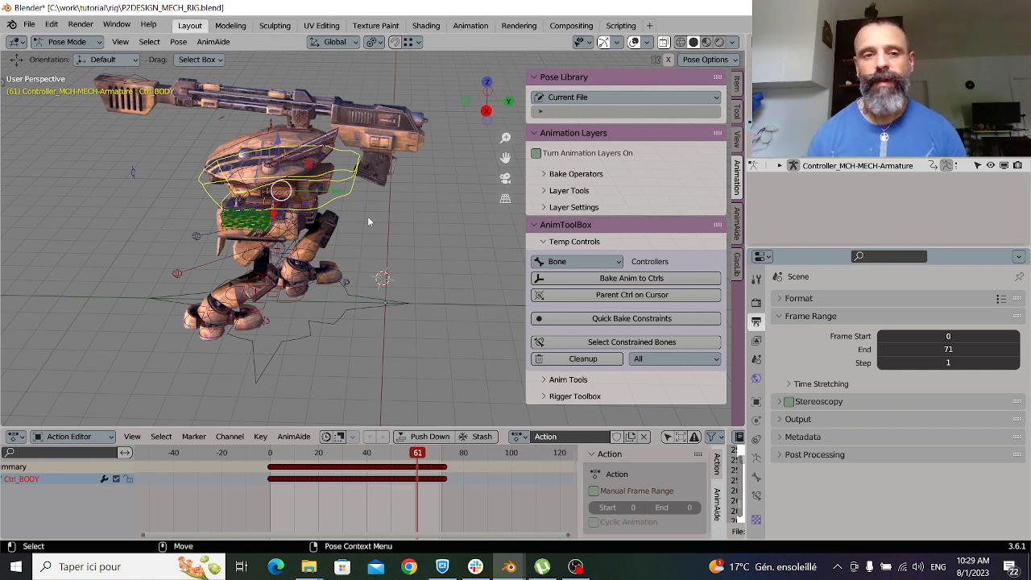
middle_click_drag(367, 216, 324, 217)
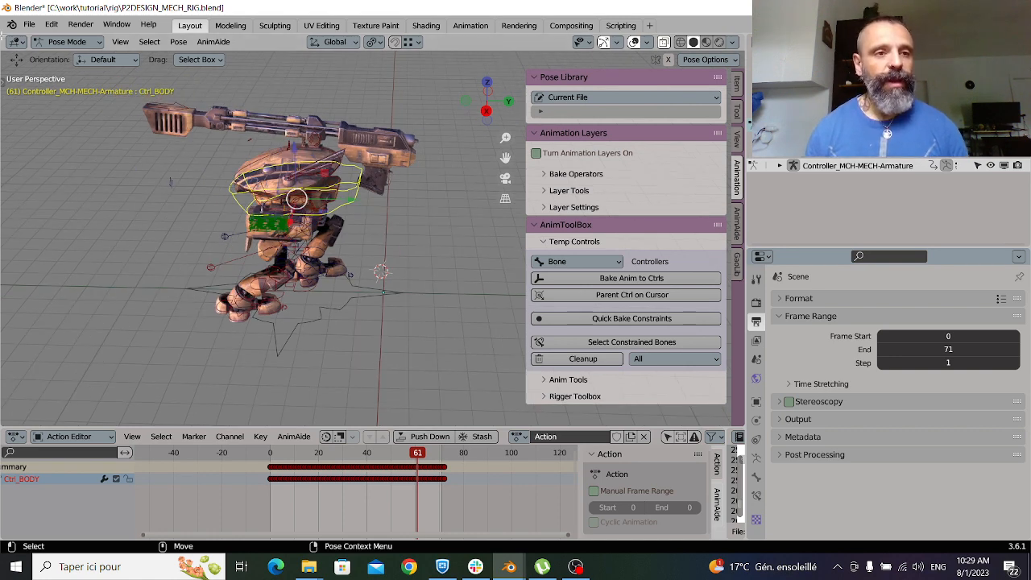
left_click_drag(35, 38, 275, 42)
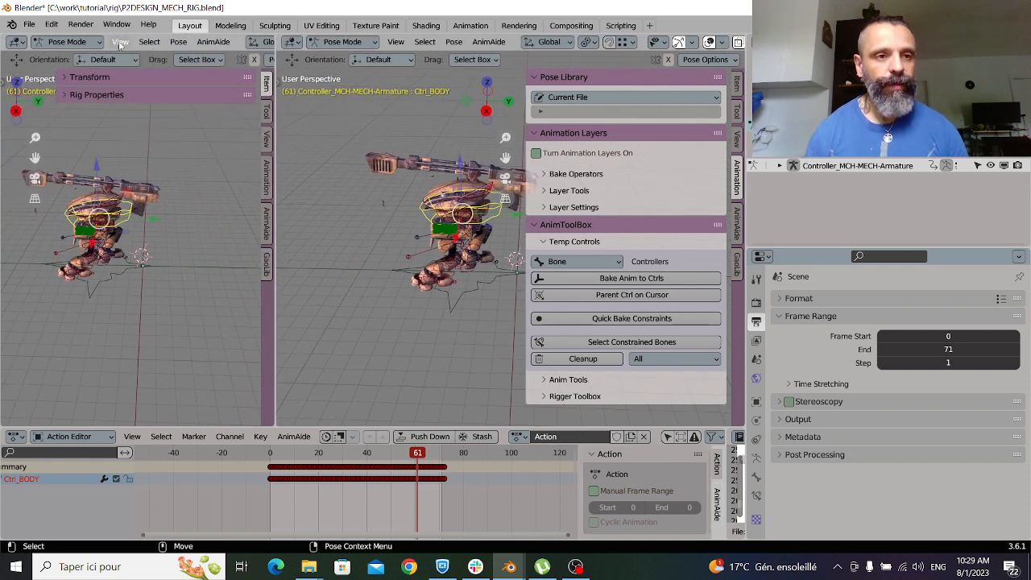
left_click(22, 44)
left_click(158, 108)
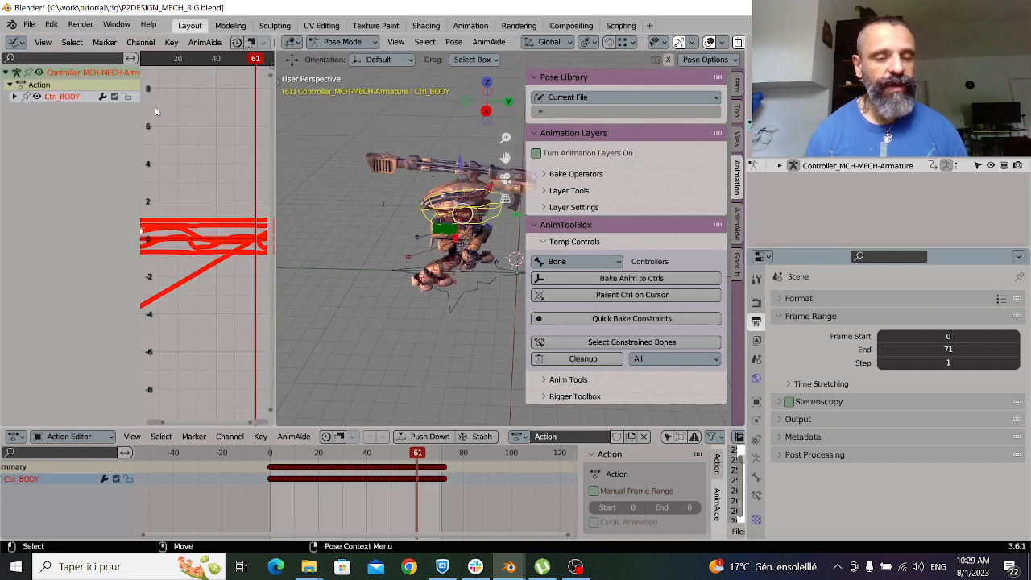
- Show the AnimAide curve tools and widen the Graph Editor to inspect the Ctrl_BODY curves, ending by undoing the controller's selection
left_click(737, 230)
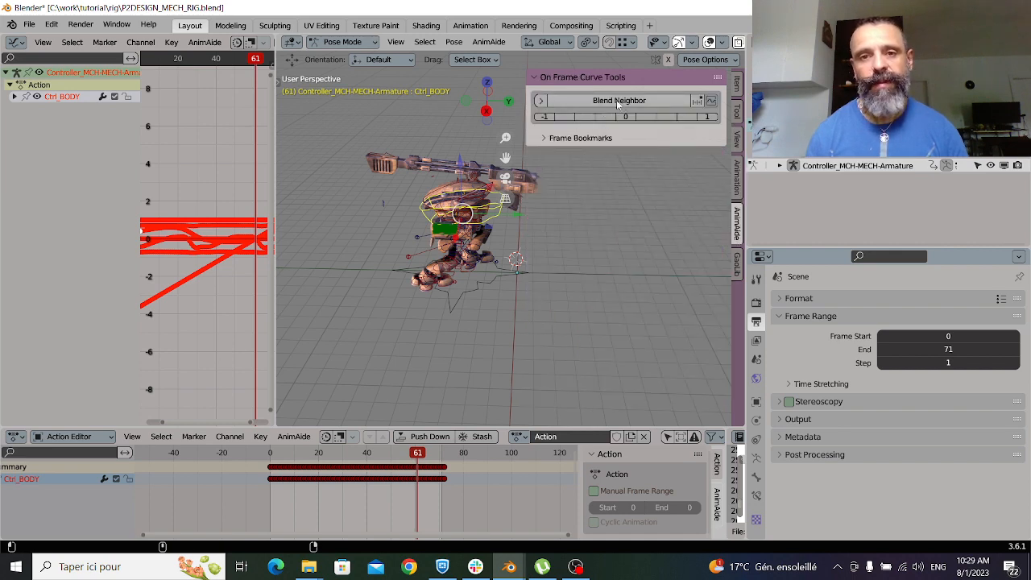
left_click_drag(274, 126, 491, 121)
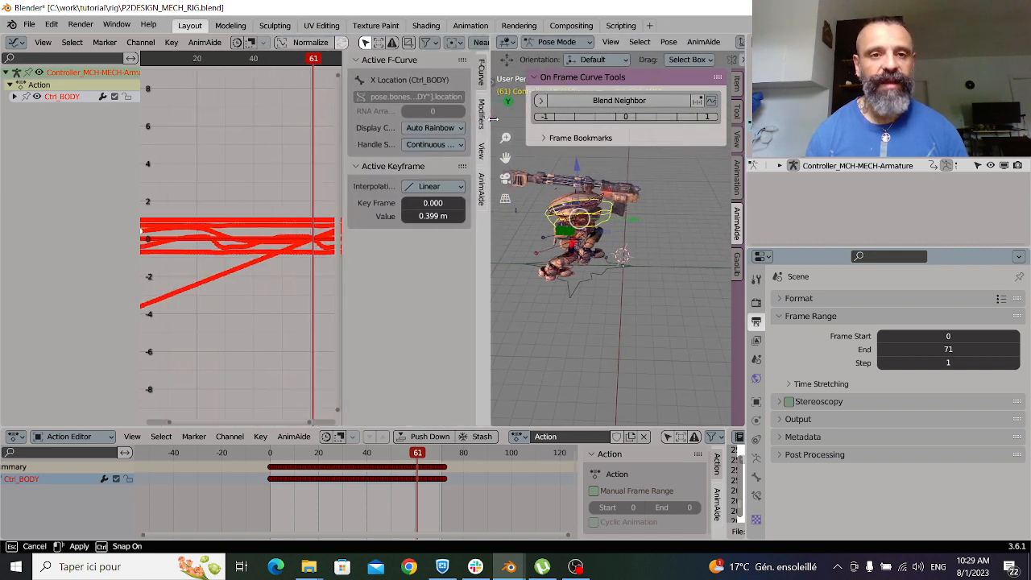
scroll(215, 214, "up", 2)
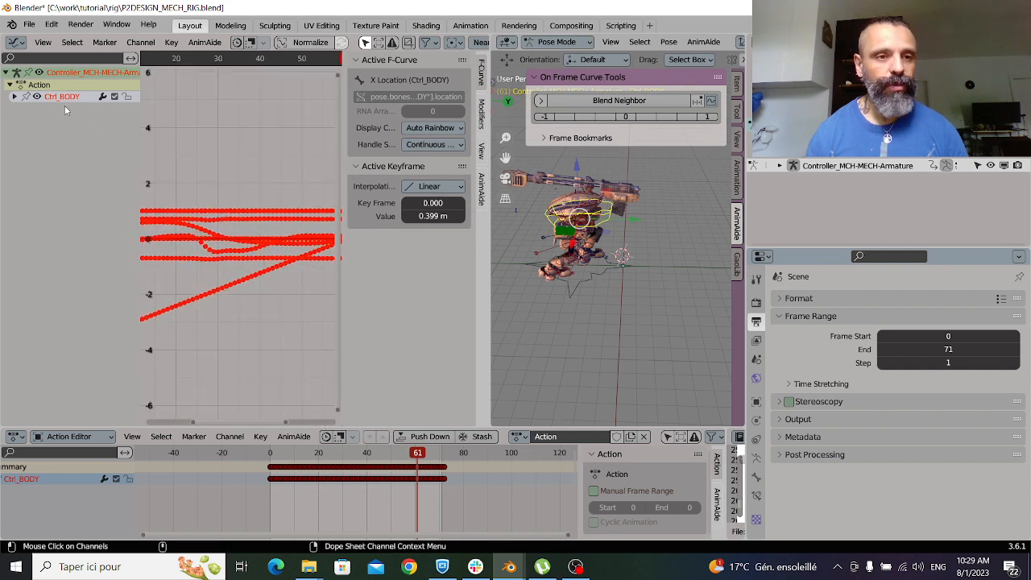
key("ctrl+z")
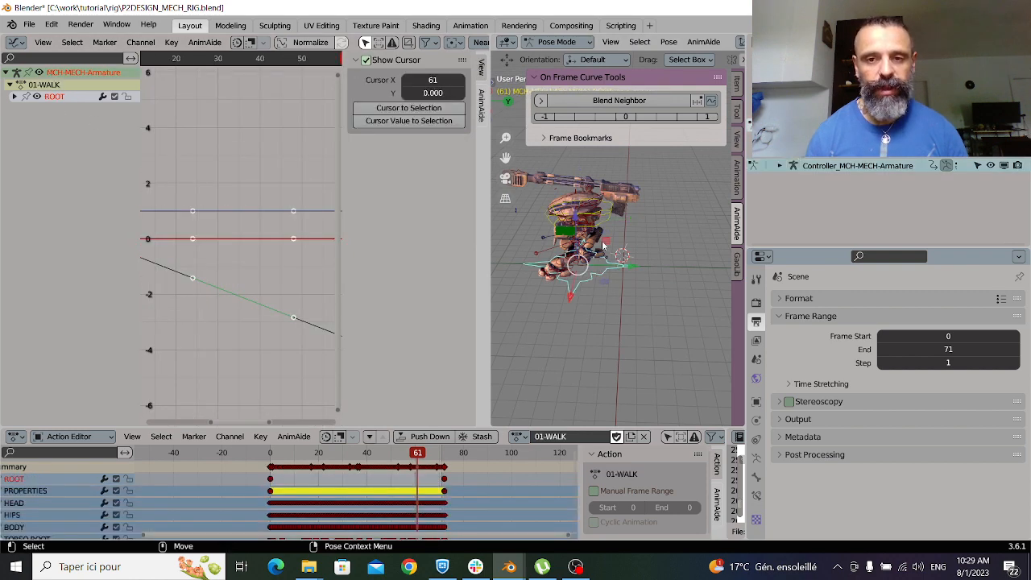
- Restore the Ctrl_BODY selection and isolate its Z Location curve in the Graph Editor by hiding every other channel
key("ctrl+shift+z")
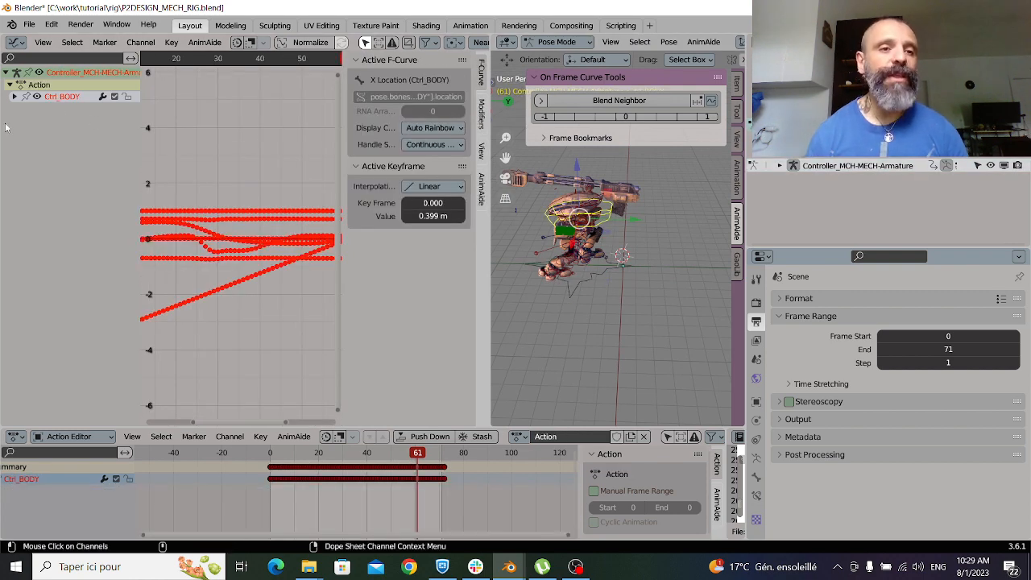
left_click(14, 96)
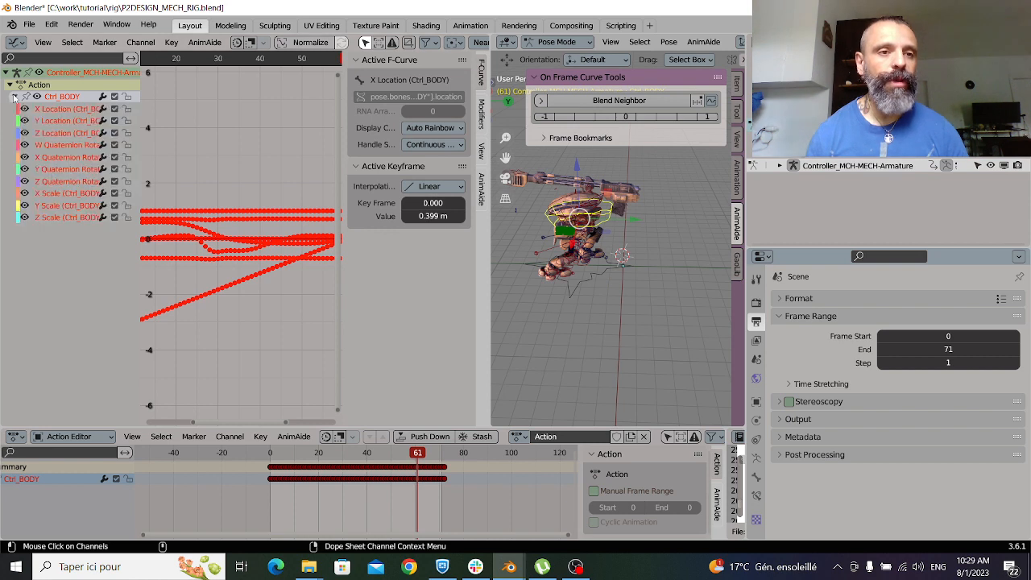
left_click(52, 133)
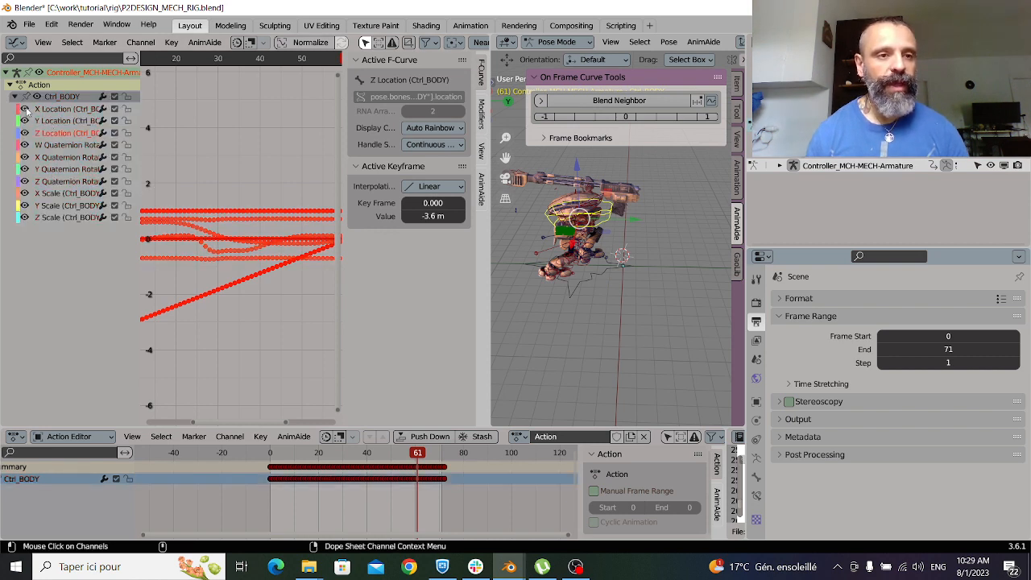
left_click_drag(25, 110, 27, 221)
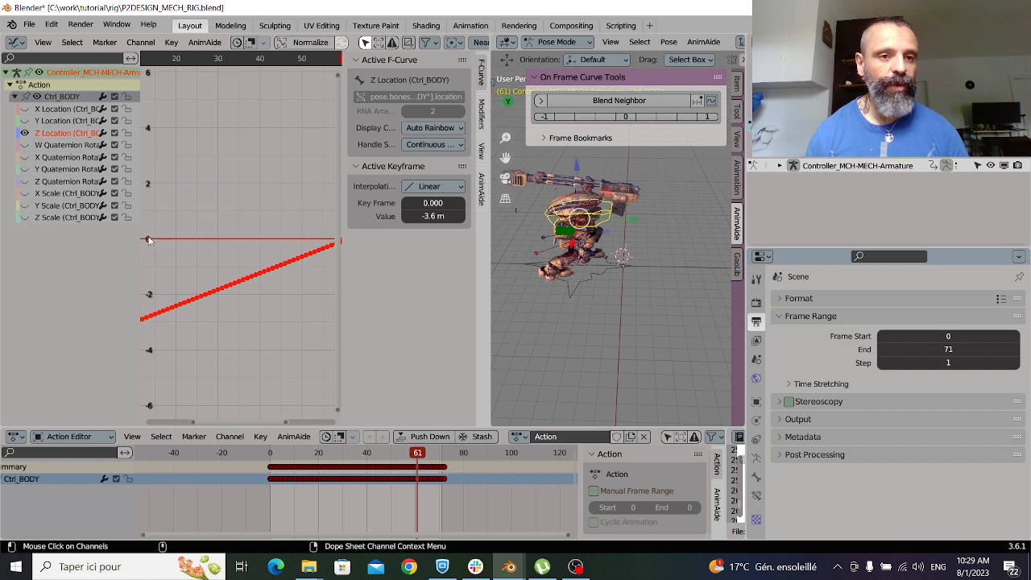
- Widen the Graph Editor, select the Z Location keys from about frame 48 to 72, and show the AnimAide curve tools
left_click(207, 248)
left_click_drag(206, 244, 280, 314)
key("KP_Decimal")
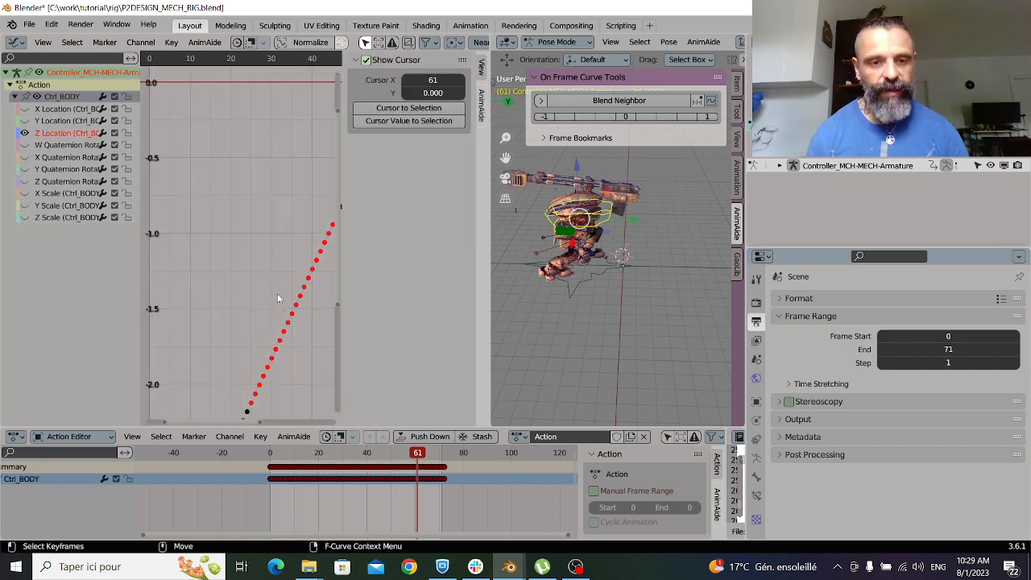
left_click(262, 273)
scroll(259, 269, "down", 2)
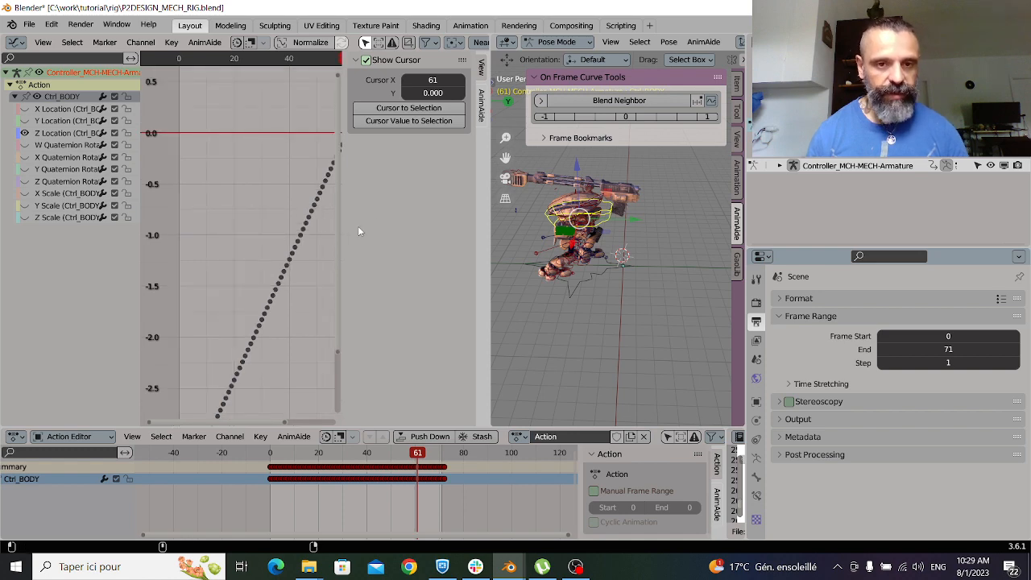
left_click_drag(492, 232, 714, 229)
middle_click_drag(550, 203, 320, 275)
scroll(396, 210, "down", 2)
left_click_drag(268, 112, 445, 260)
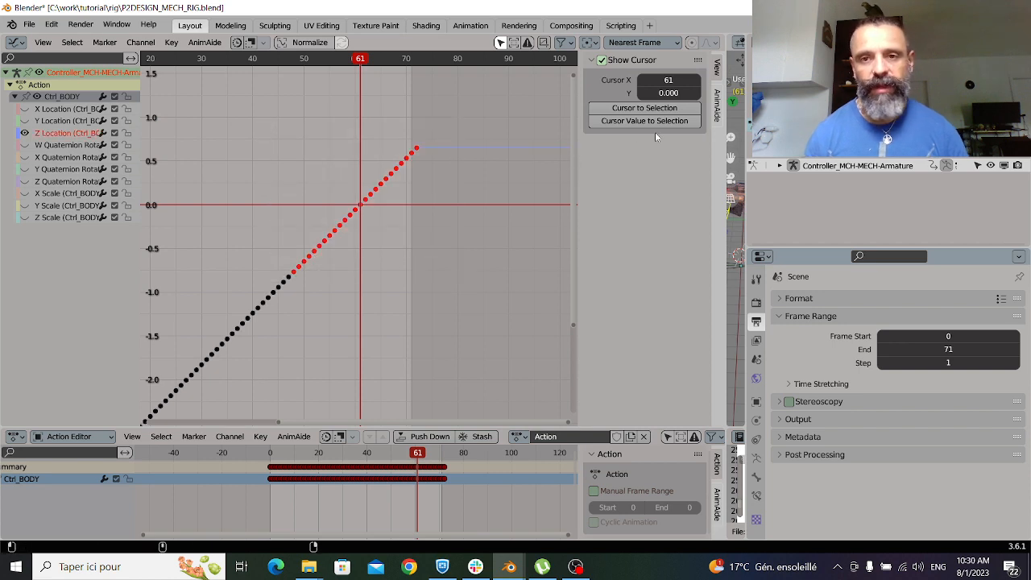
left_click(718, 103)
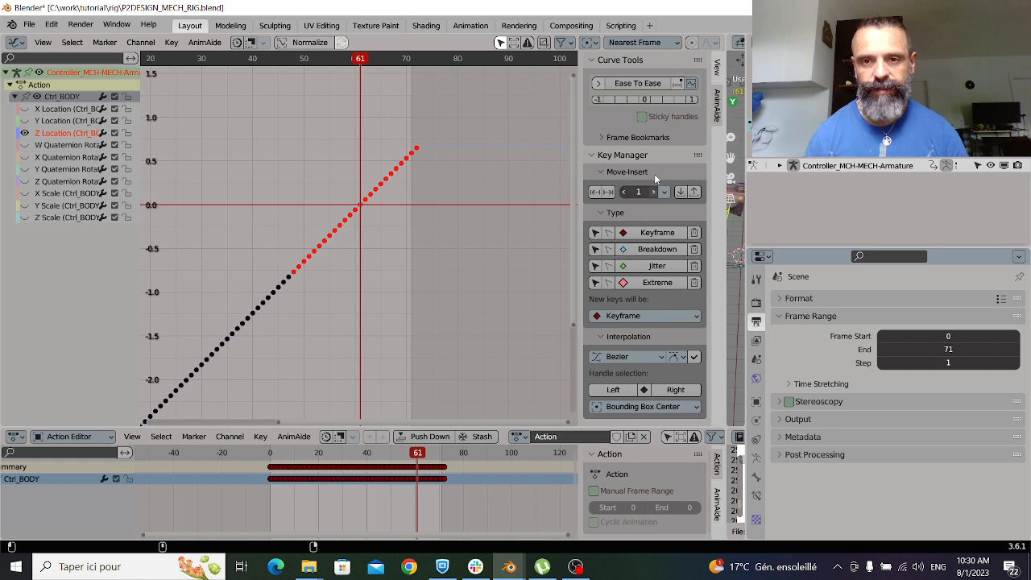
- Try different Ease To Ease factors on the selected Z Location keys, and cancel the adjustment
left_click_drag(649, 100, 667, 99)
left_click(656, 100)
left_click(644, 100)
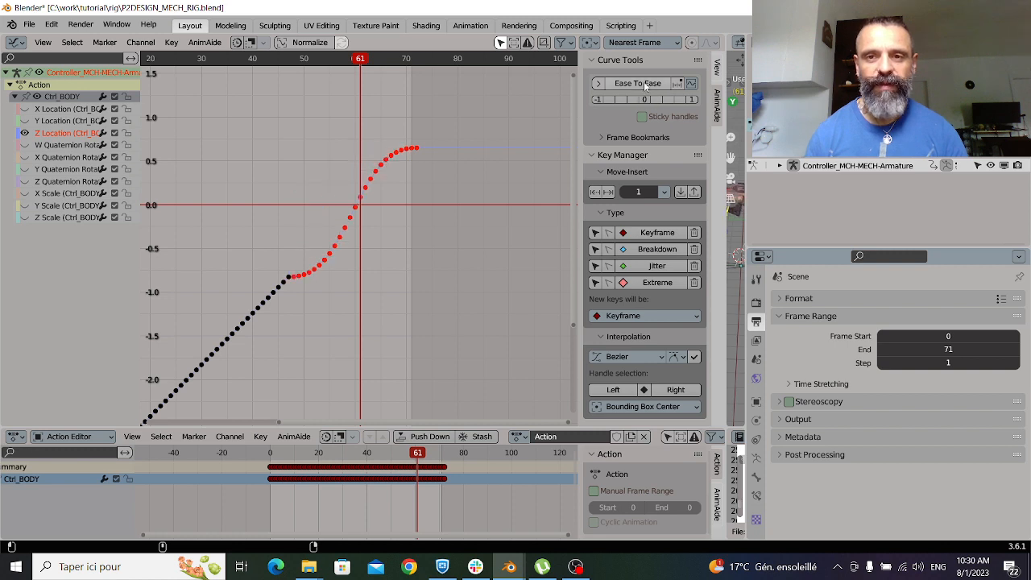
left_click(645, 83)
left_click(647, 82)
left_click(659, 83)
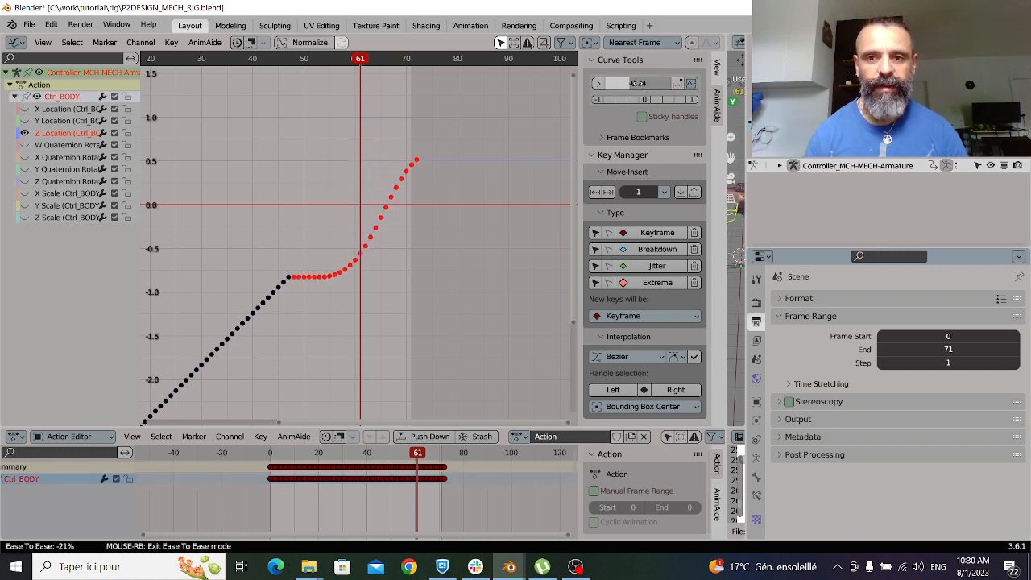
left_click_drag(652, 84, 658, 107)
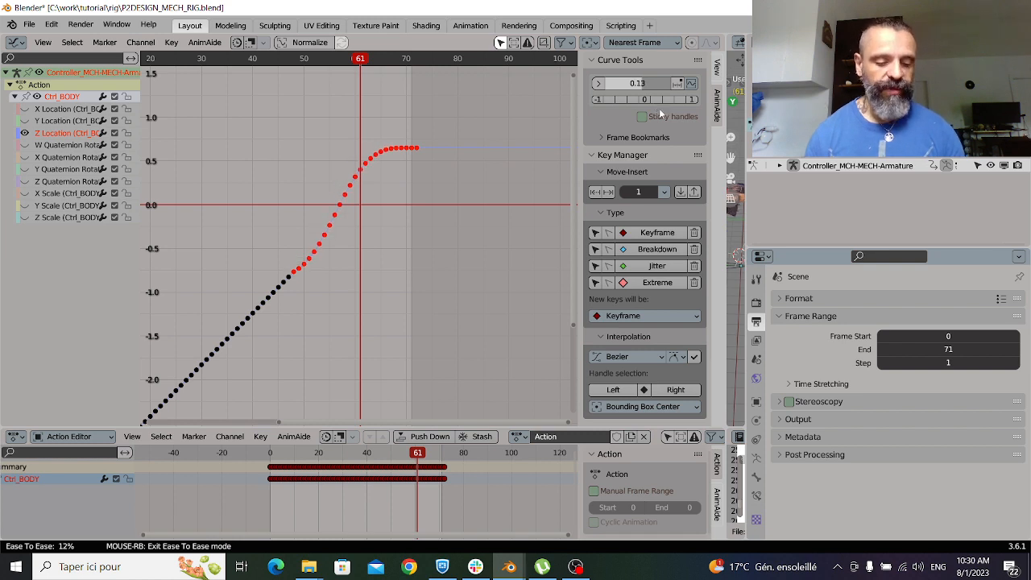
right_click(661, 113)
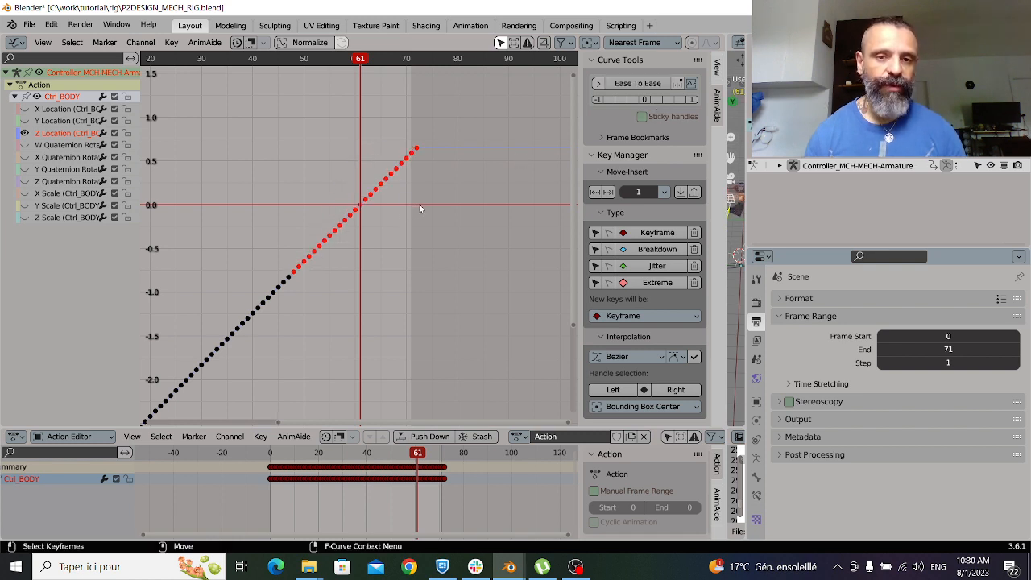
- Select the Z Location keys from about frame 25 to 72 and reshape them with Ease To Ease
scroll(419, 204, "down", 3)
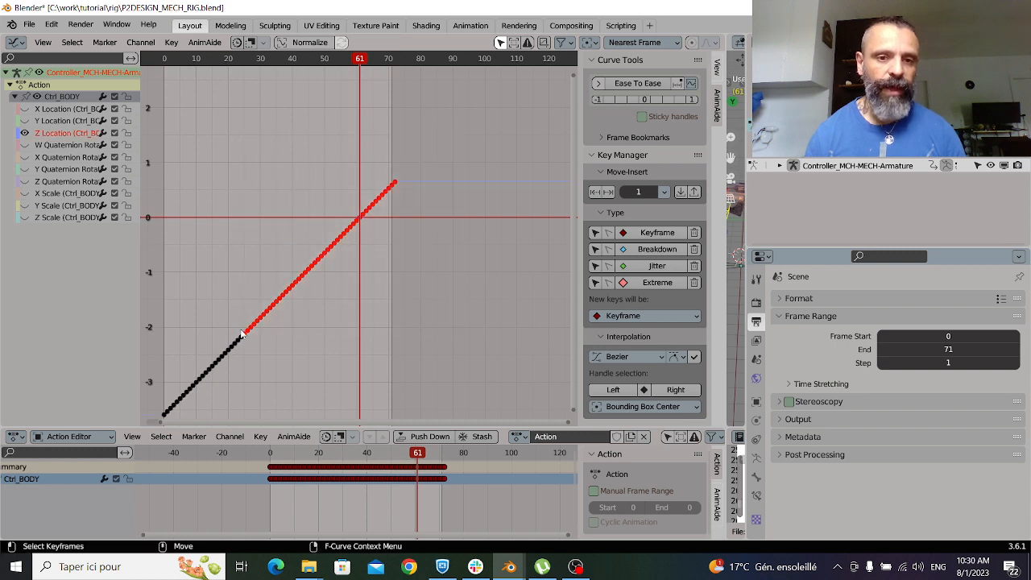
left_click(653, 86)
left_click_drag(655, 87, 656, 113)
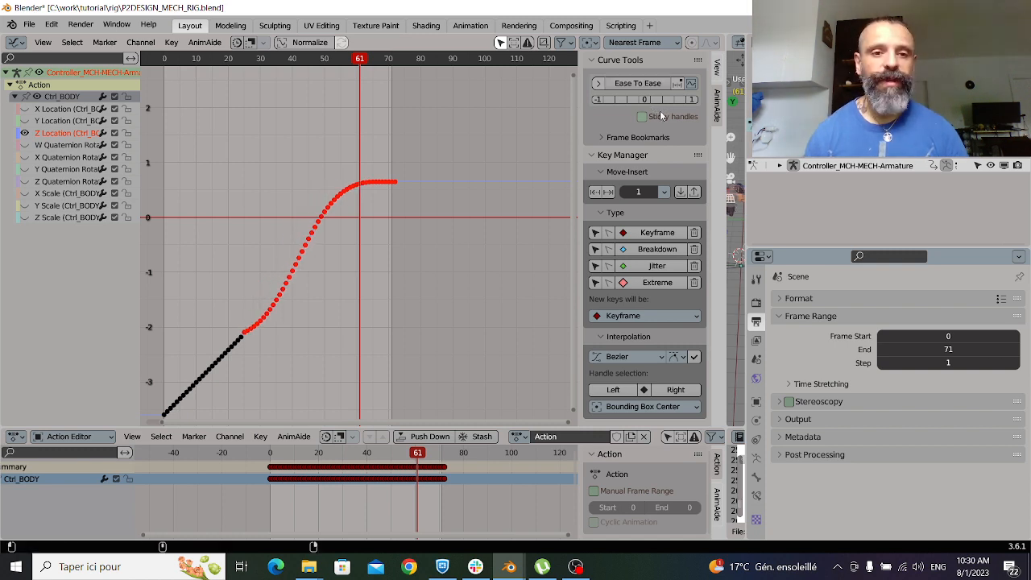
left_click(629, 85)
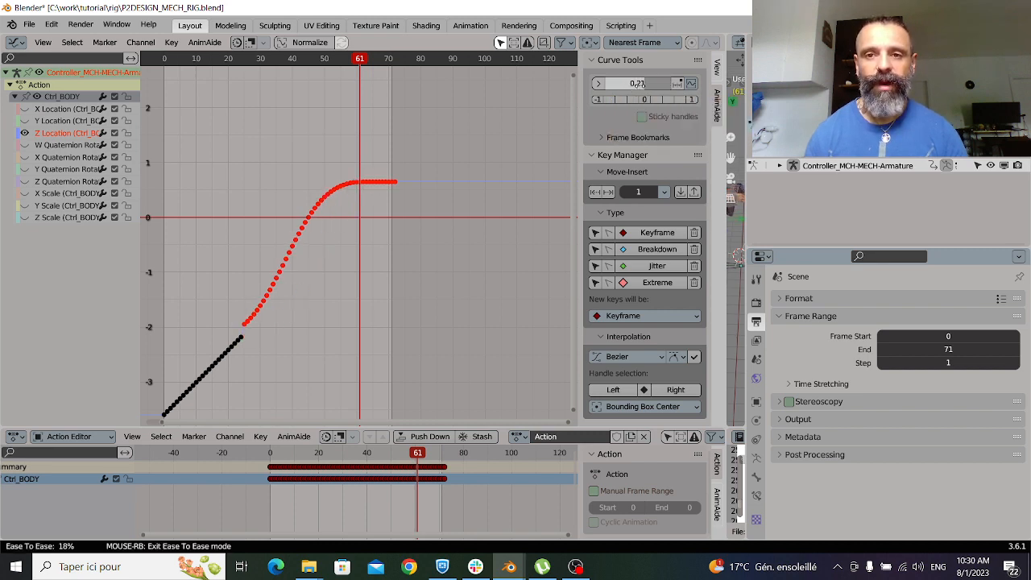
left_click(650, 90)
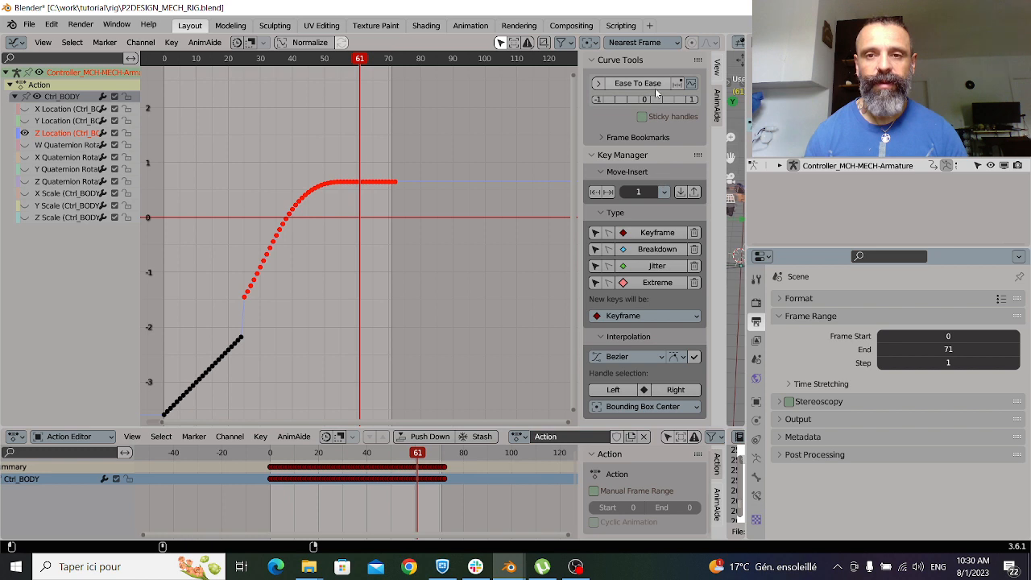
- Switch the curve tool to Blend Ease and apply a slight negative blend to the selected Z Location keys
left_click(691, 83)
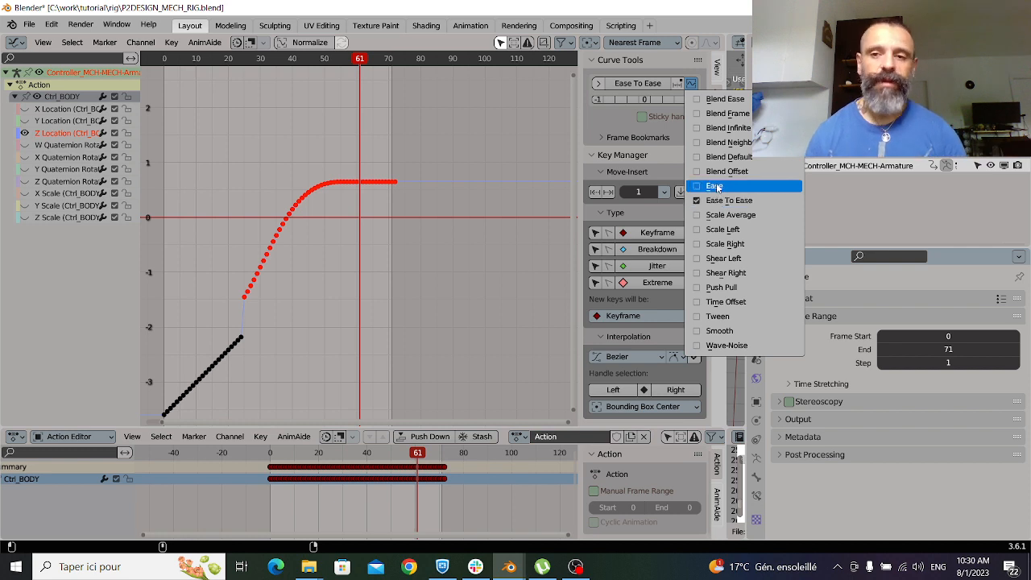
left_click(715, 98)
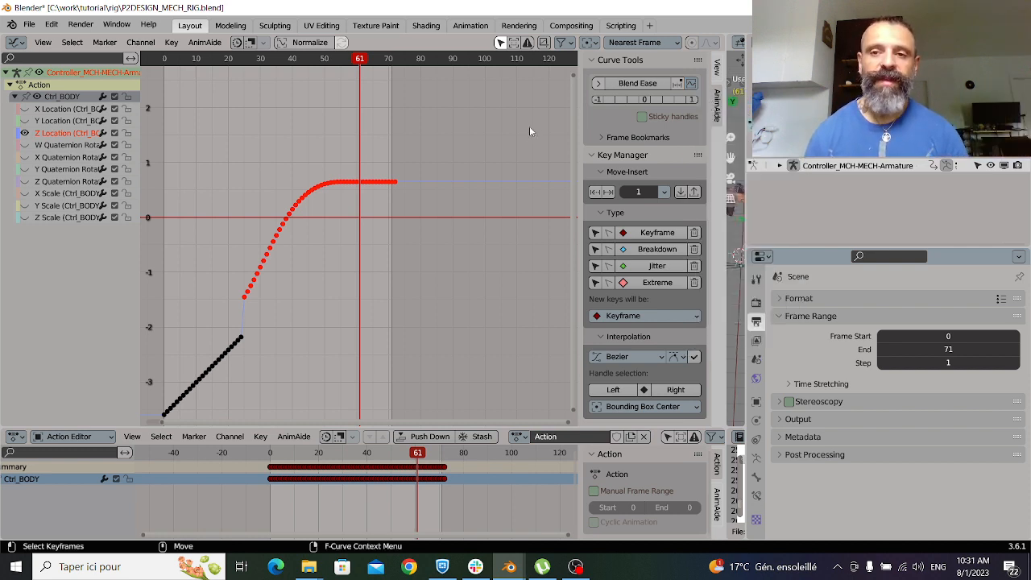
left_click(643, 86)
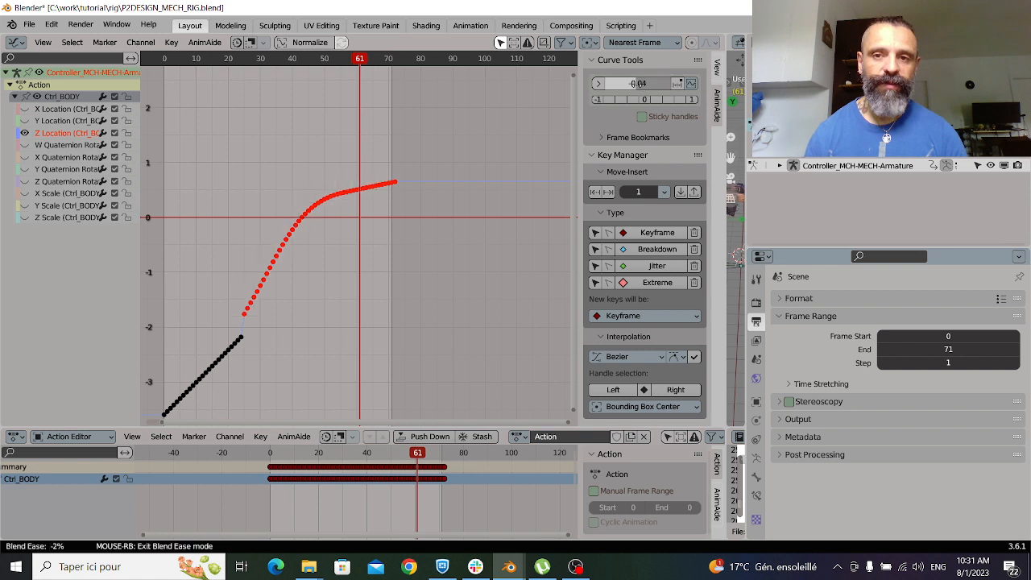
left_click(654, 85)
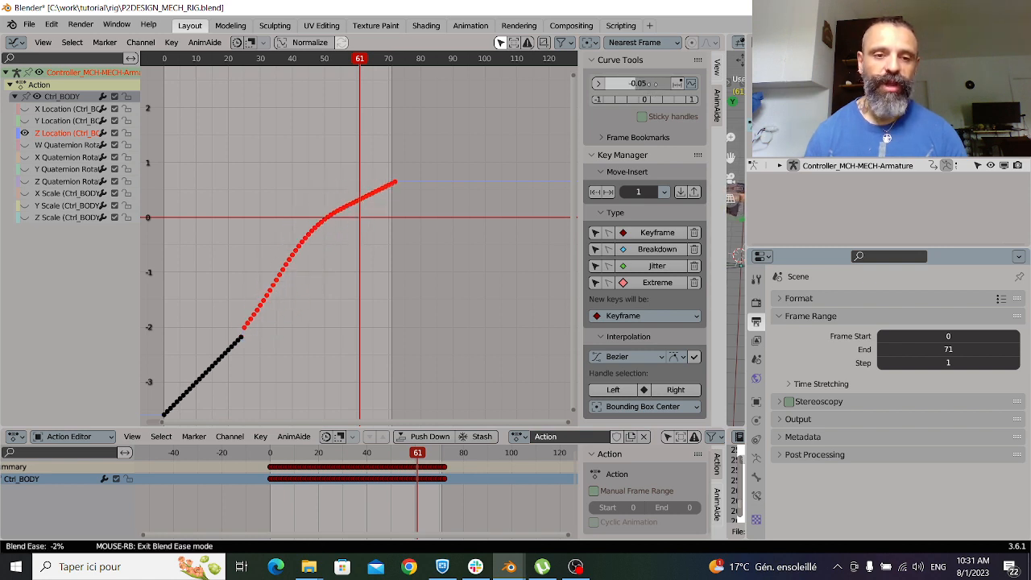
right_click(654, 85)
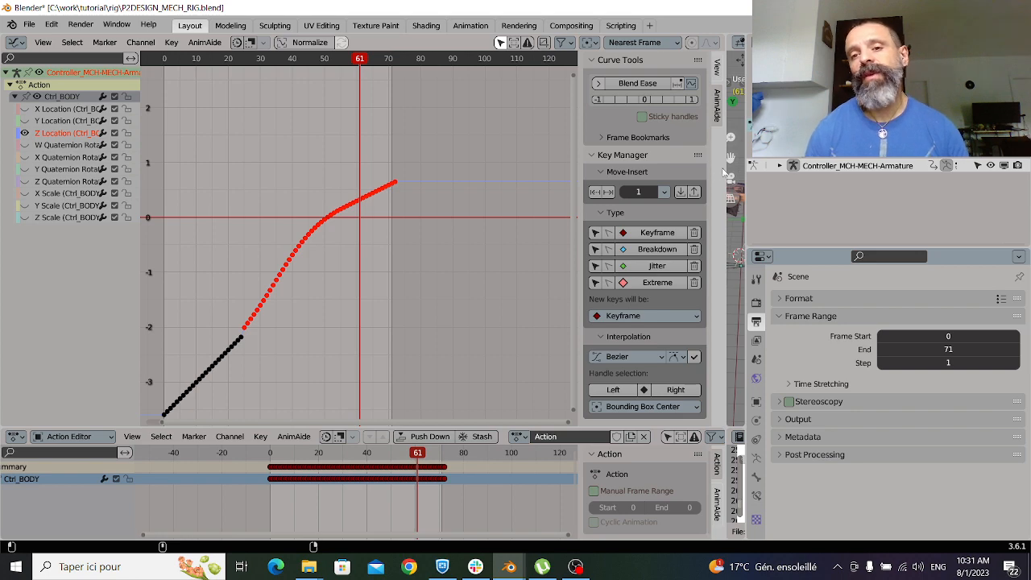
- Enlarge the 3D viewport, scrub to frame 45, and inspect the mech's pose from several angles
left_click_drag(725, 171, 429, 168)
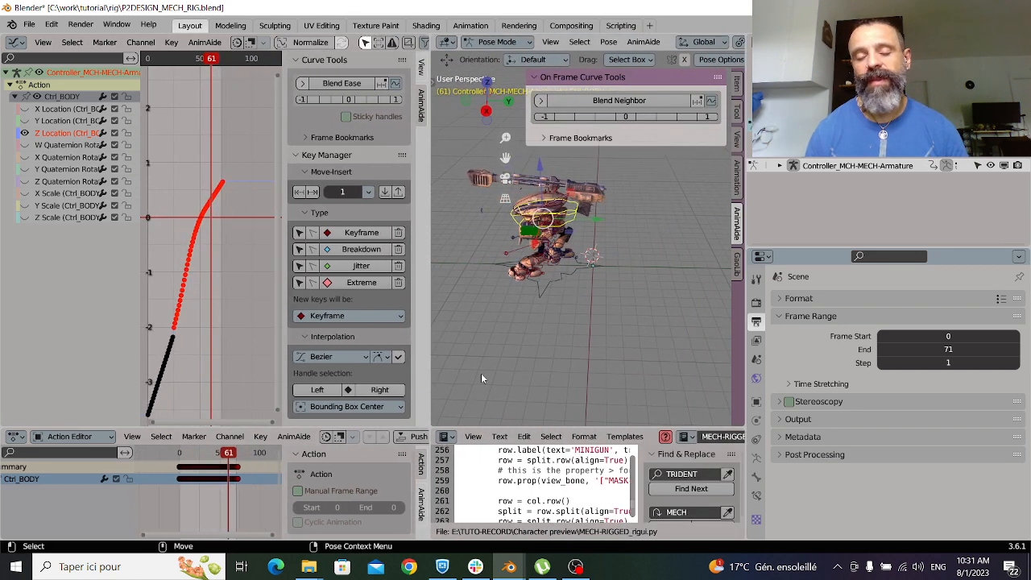
left_click_drag(258, 458, 217, 459)
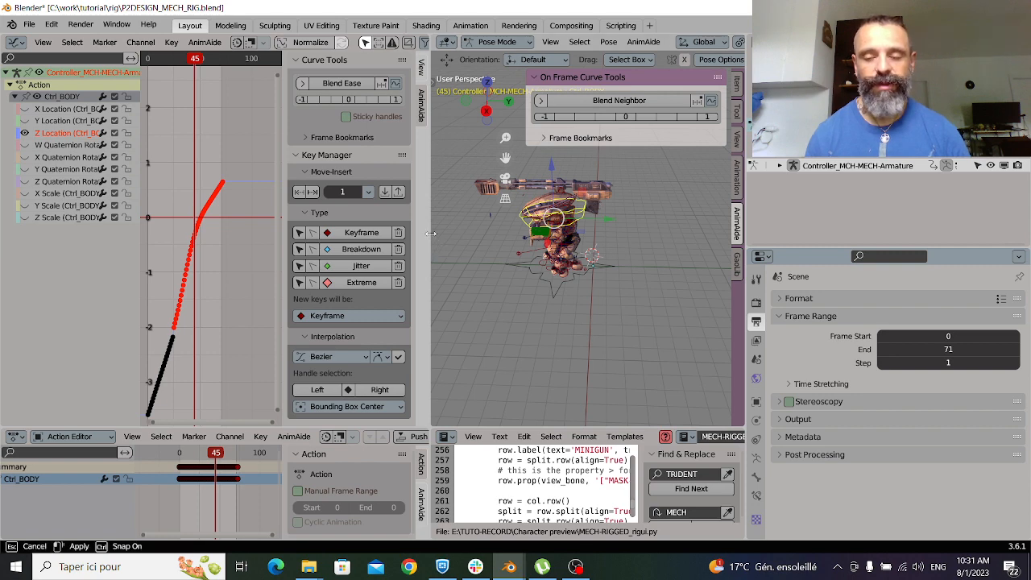
left_click_drag(431, 234, 377, 223)
scroll(521, 296, "up", 3)
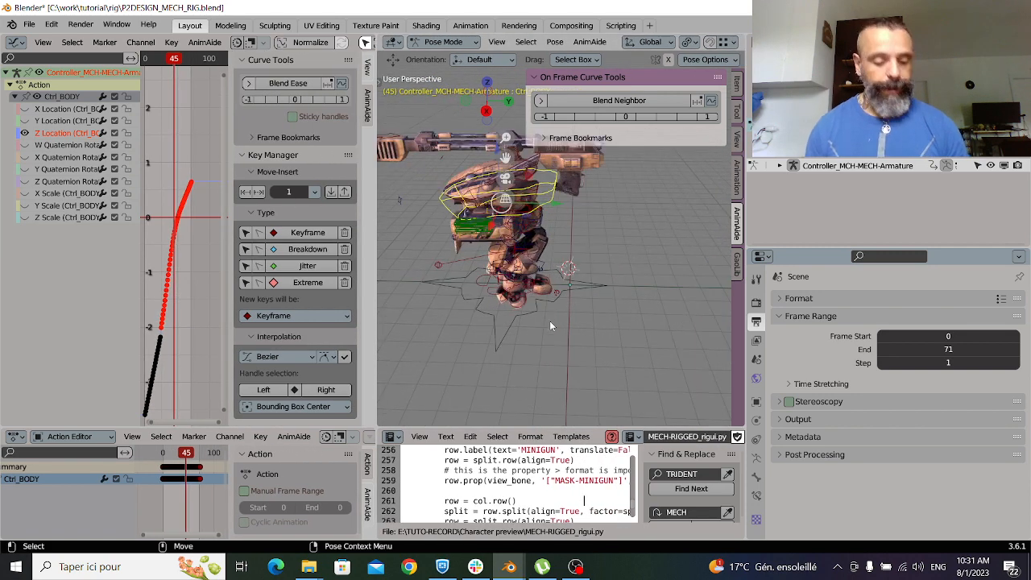
middle_click_drag(550, 325, 530, 282)
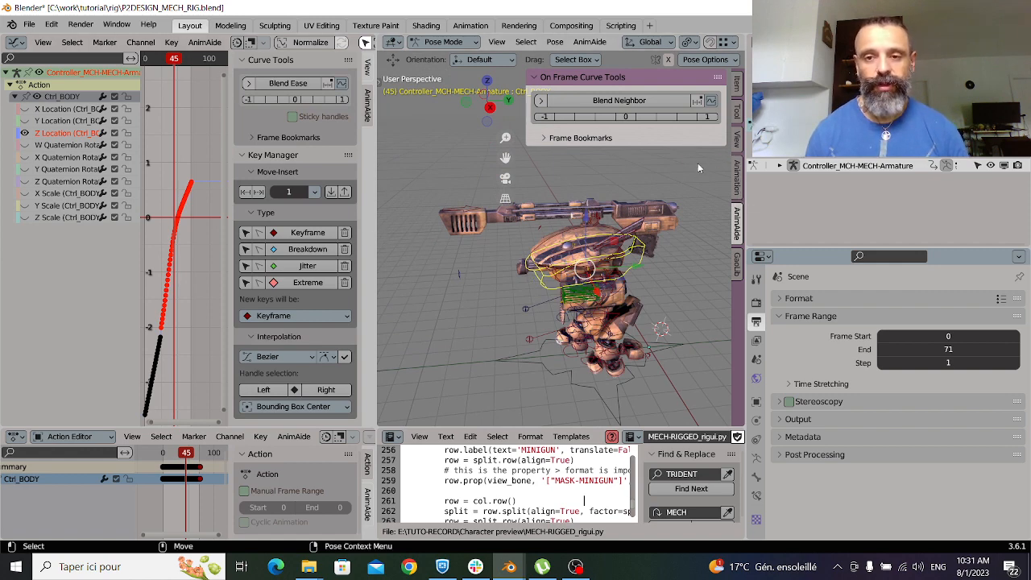
scroll(647, 237, "down", 2)
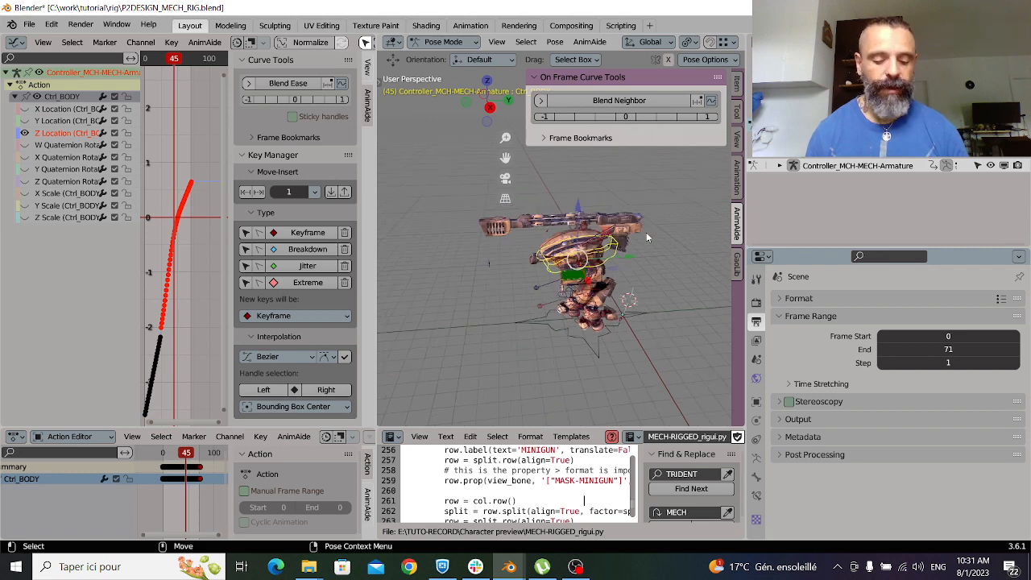
middle_click_drag(646, 232, 725, 246)
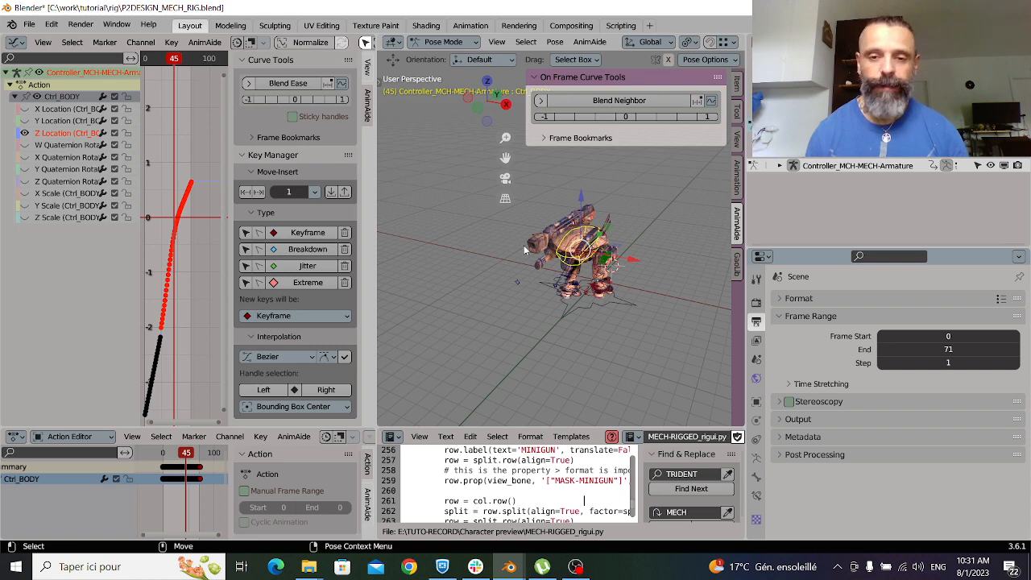
scroll(550, 280, "up", 3)
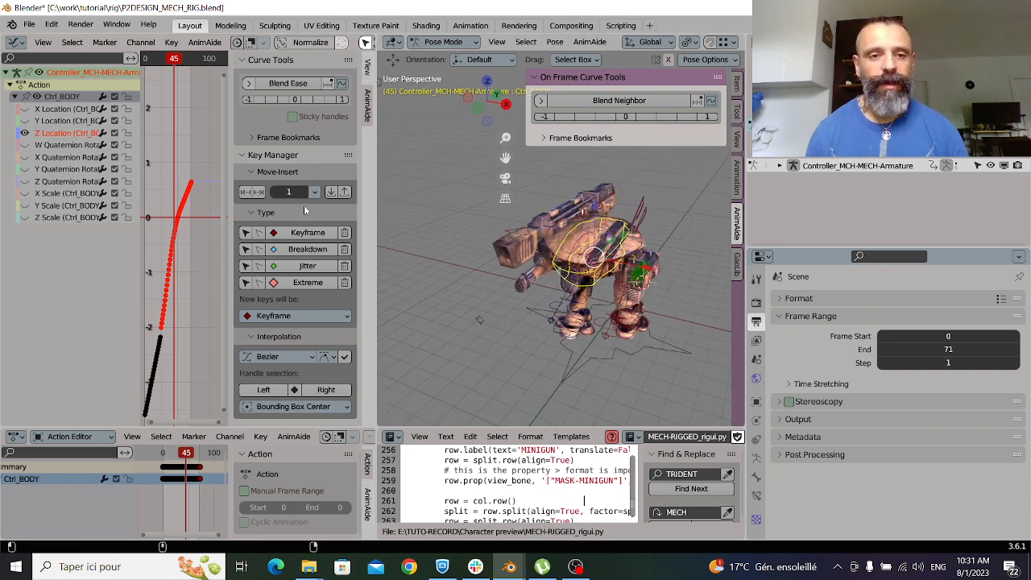
- Undo the frame change and the Blend Ease and Ease To Ease edits on the Z Location curve
key("ctrl+z")
key("ctrl+z")
key("ctrl+z")
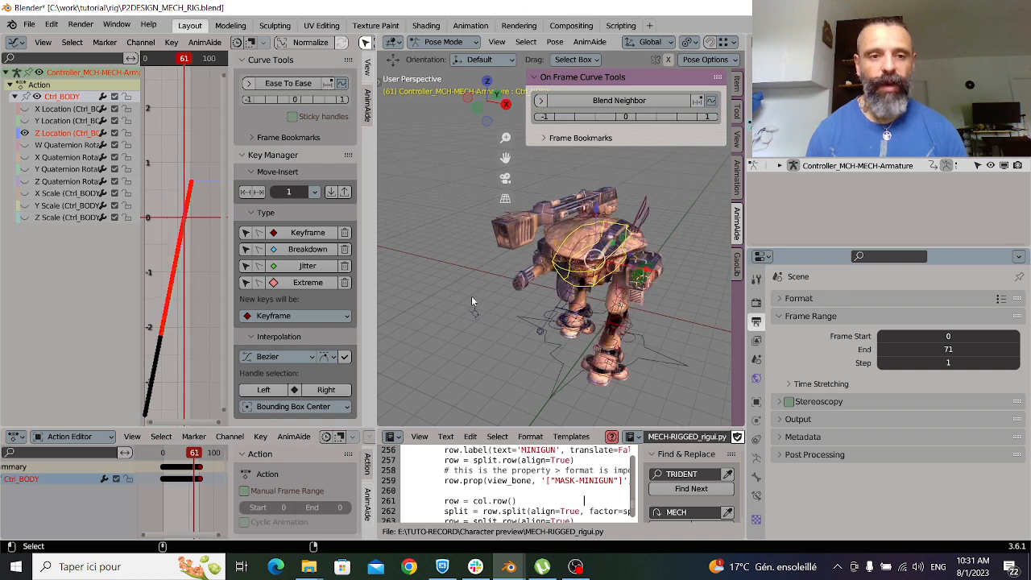
- Enlarge the 3D viewport across the animation editors' area and switch the mech armature to Object Mode
scroll(519, 314, "down", 3)
mouse_move(519, 316)
middle_mouse_down()
mouse_move(571, 347)
mouse_move(647, 320)
mouse_move(515, 297)
mouse_move(511, 307)
mouse_move(530, 302)
middle_mouse_up()
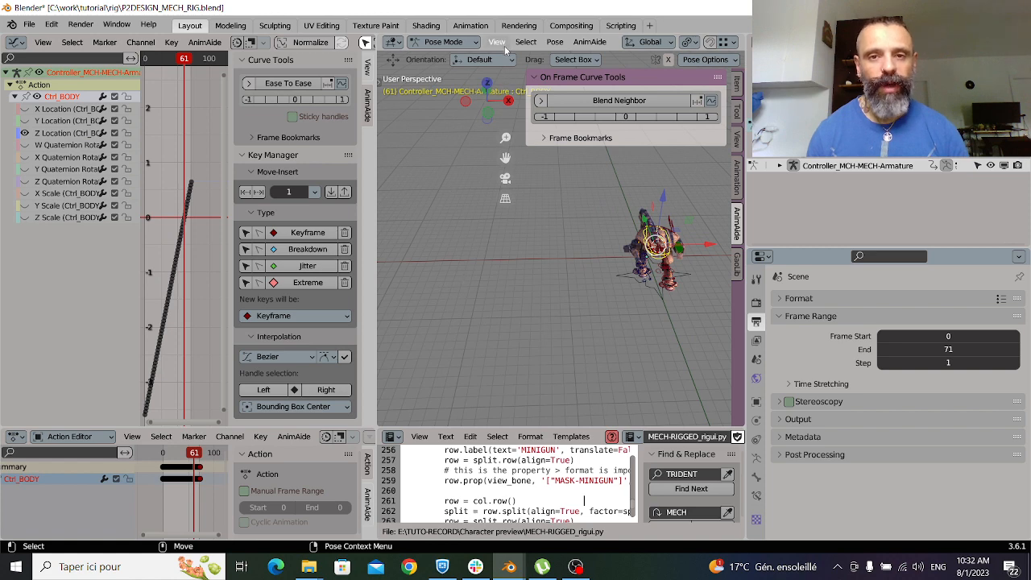
right_click(508, 236)
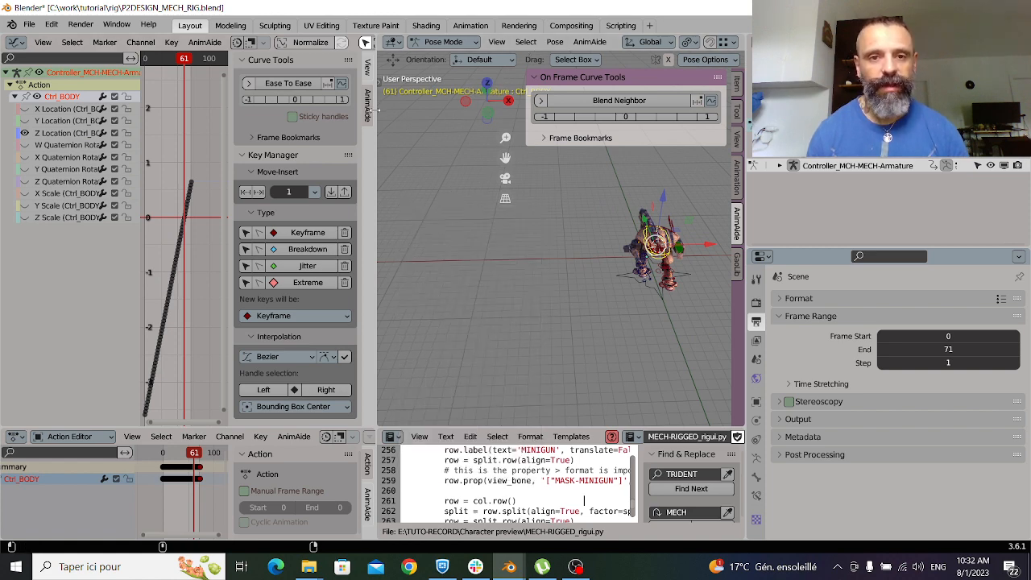
left_click_drag(373, 110, 40, 80)
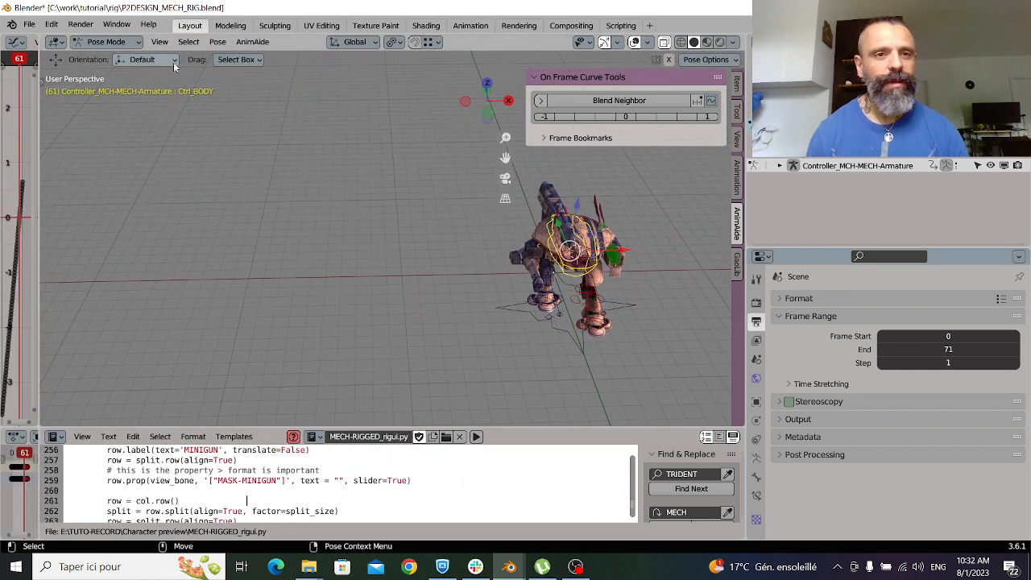
left_click(105, 41)
left_click(109, 51)
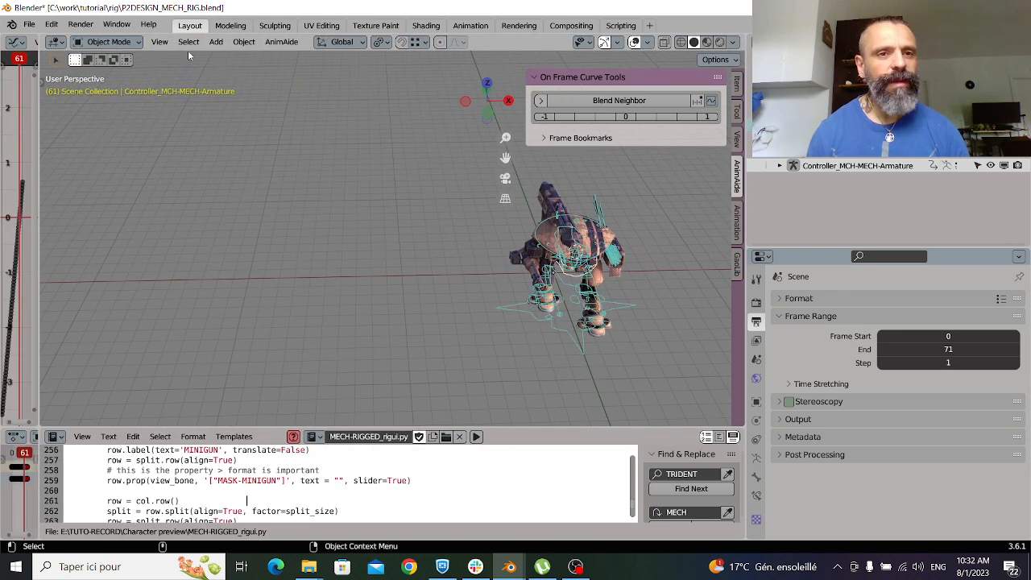
- Add an Image-type empty at the 3D cursor and frame it in the viewport
left_click(216, 41)
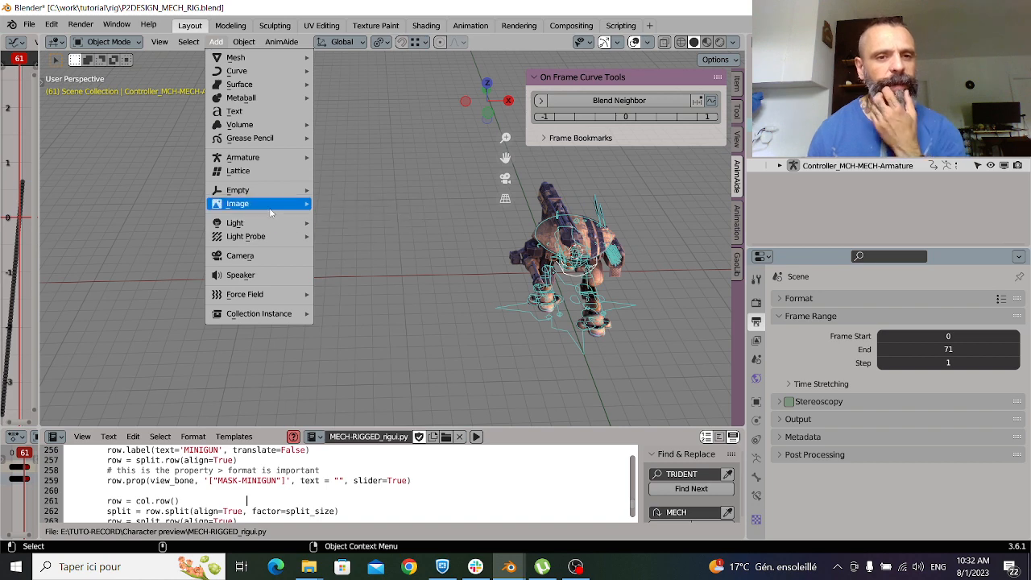
mouse_move(304, 193)
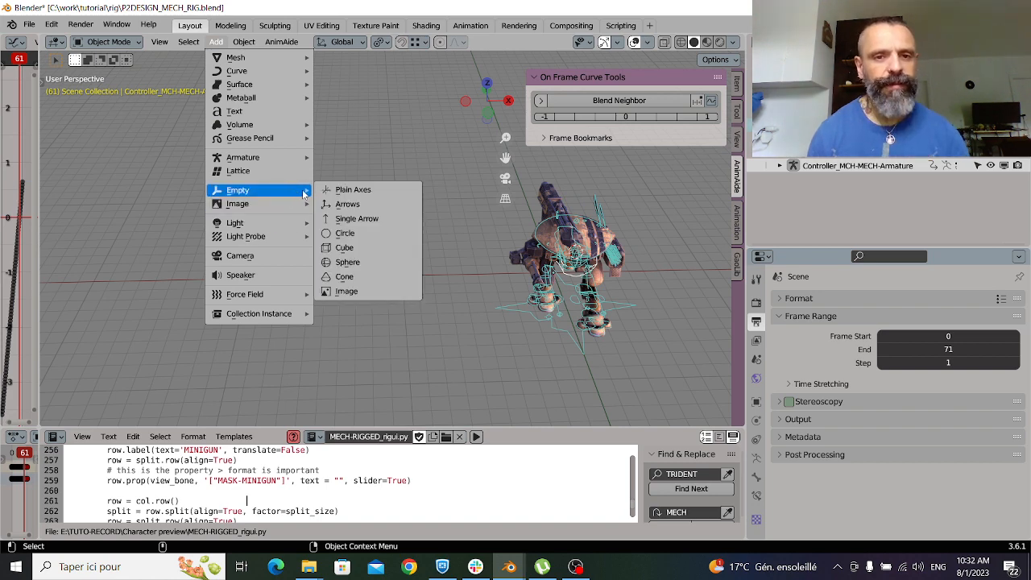
left_click(346, 291)
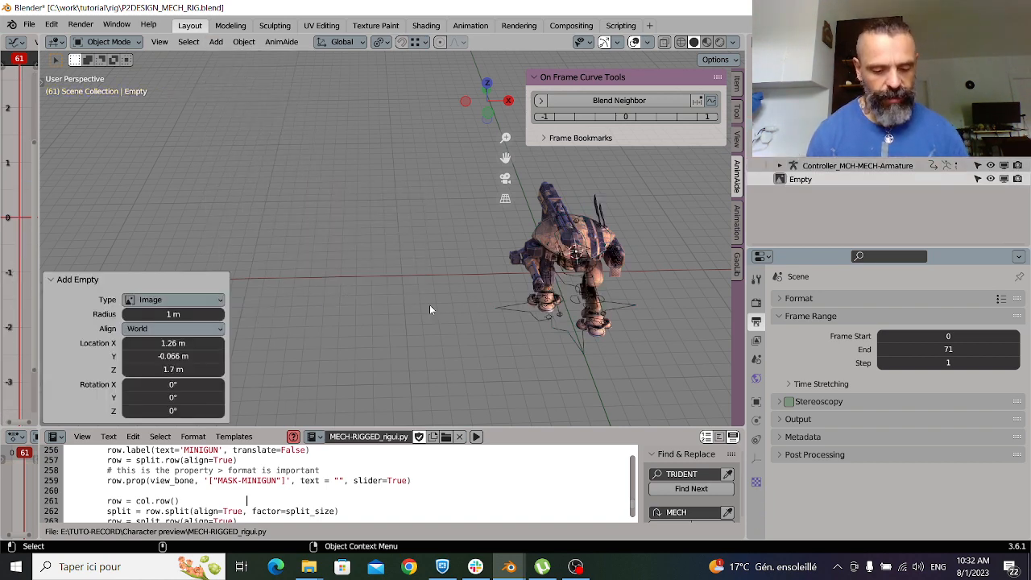
key("KP_Decimal")
scroll(494, 309, "down", 6)
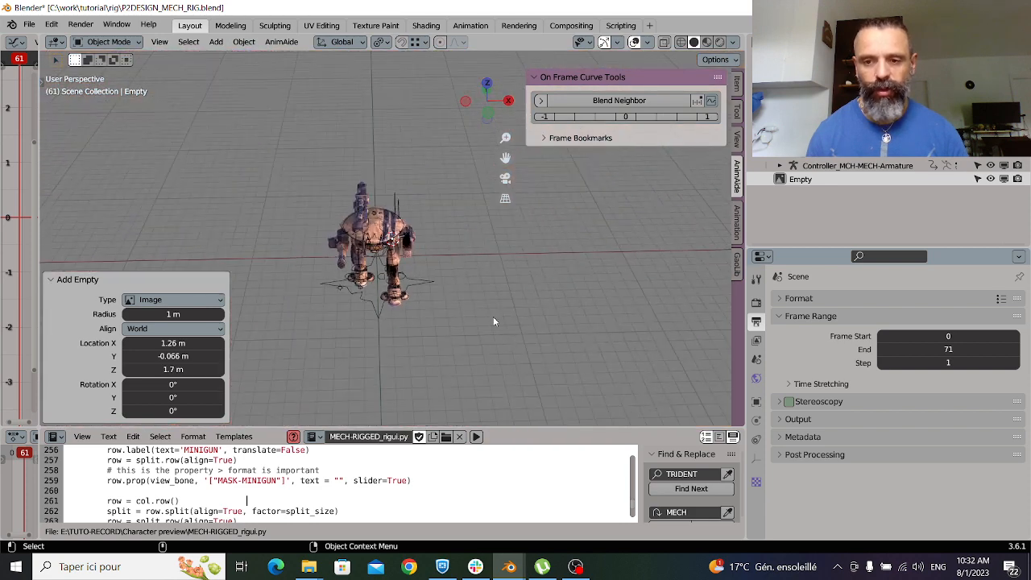
scroll(484, 324, "up", 2)
middle_click_drag(465, 320, 619, 385)
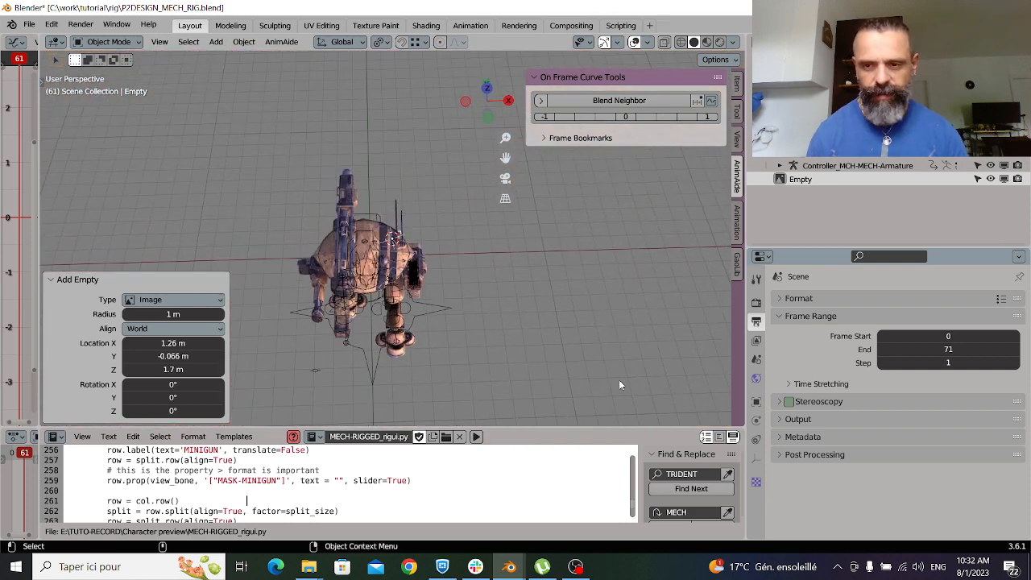
- Open the object data properties of the new image empty to reach its display and image settings
left_click(757, 378)
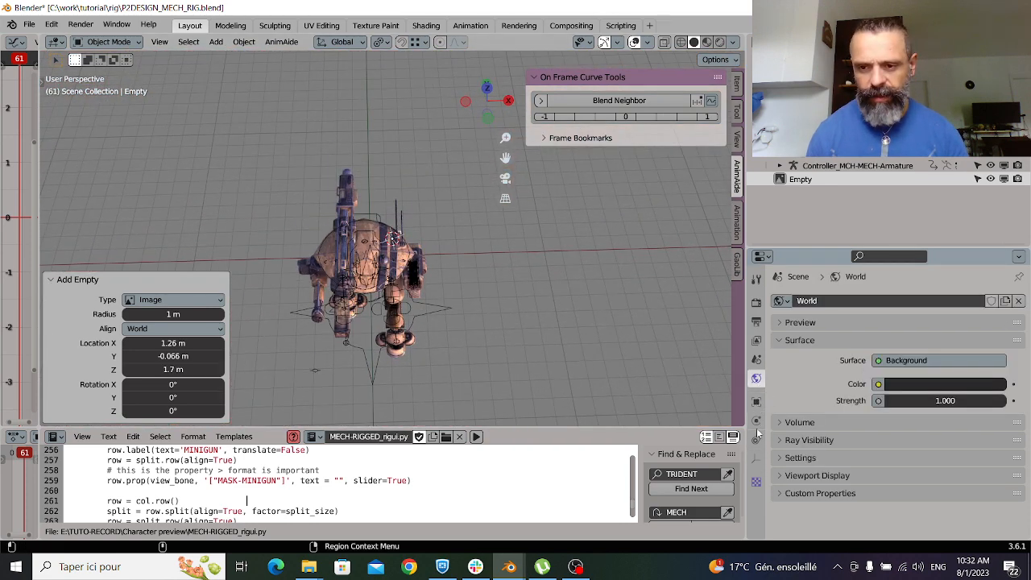
left_click(756, 482)
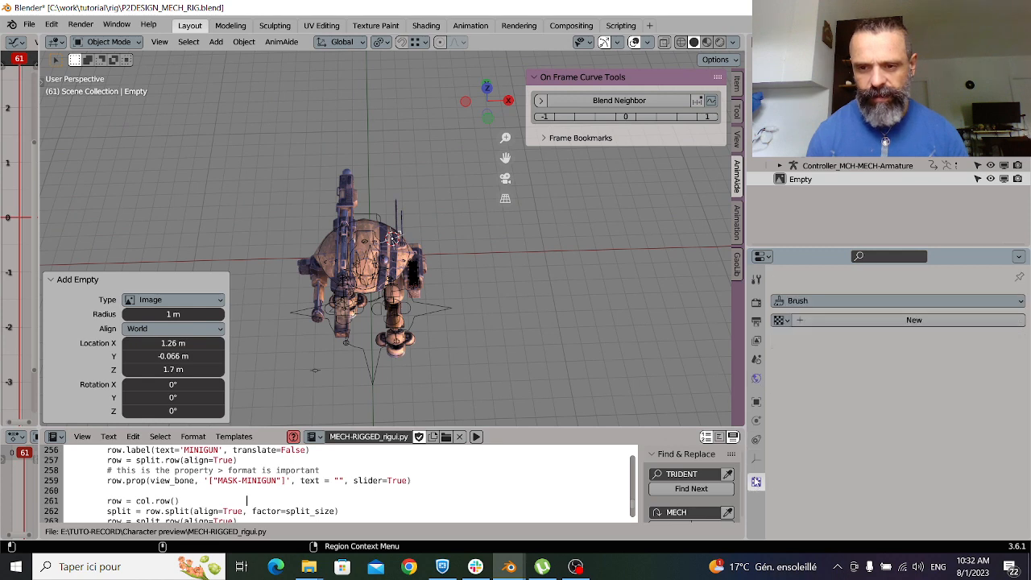
left_click(757, 340)
scroll(810, 377, "down", 5)
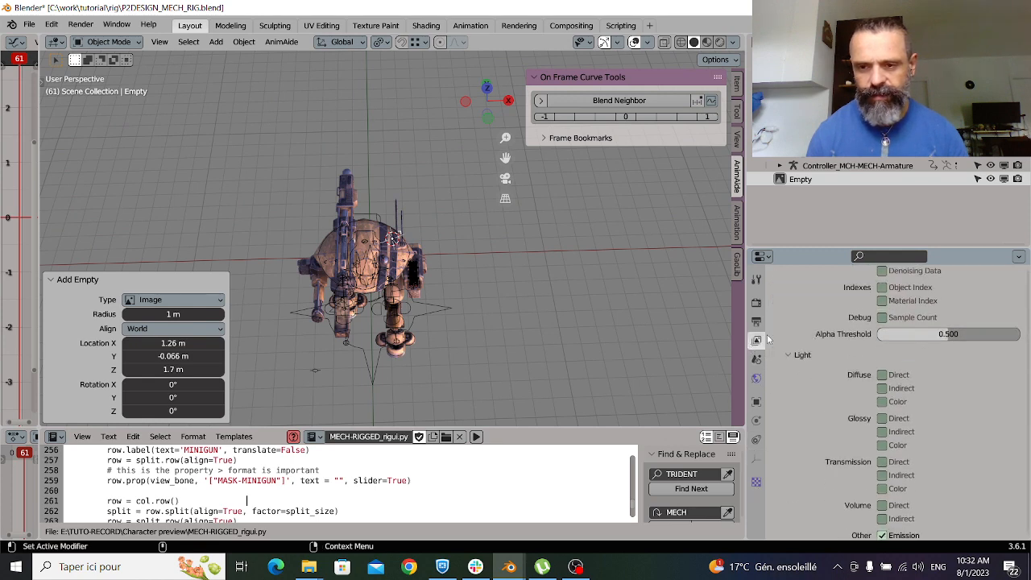
left_click(757, 359)
left_click(757, 379)
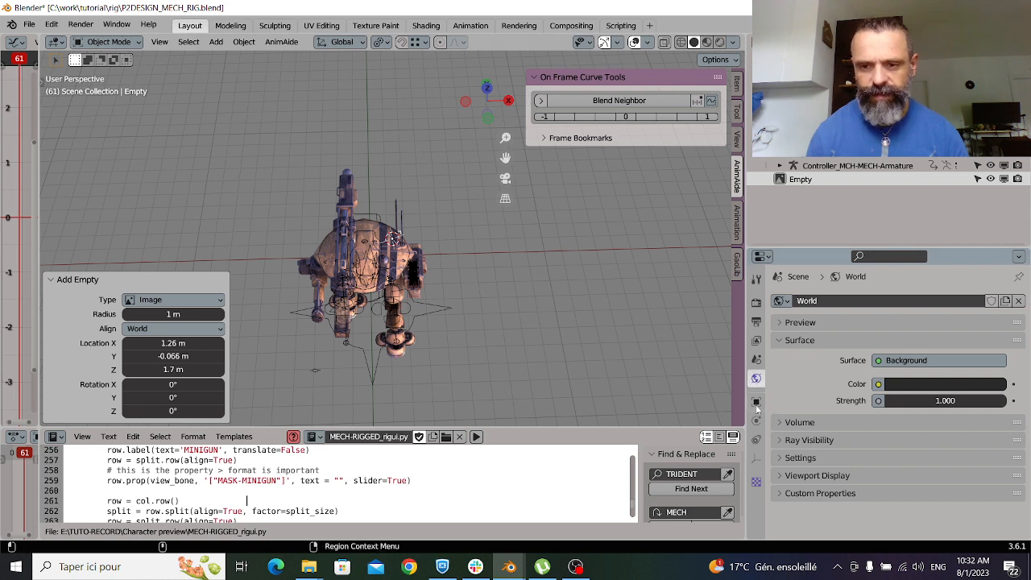
left_click(756, 402)
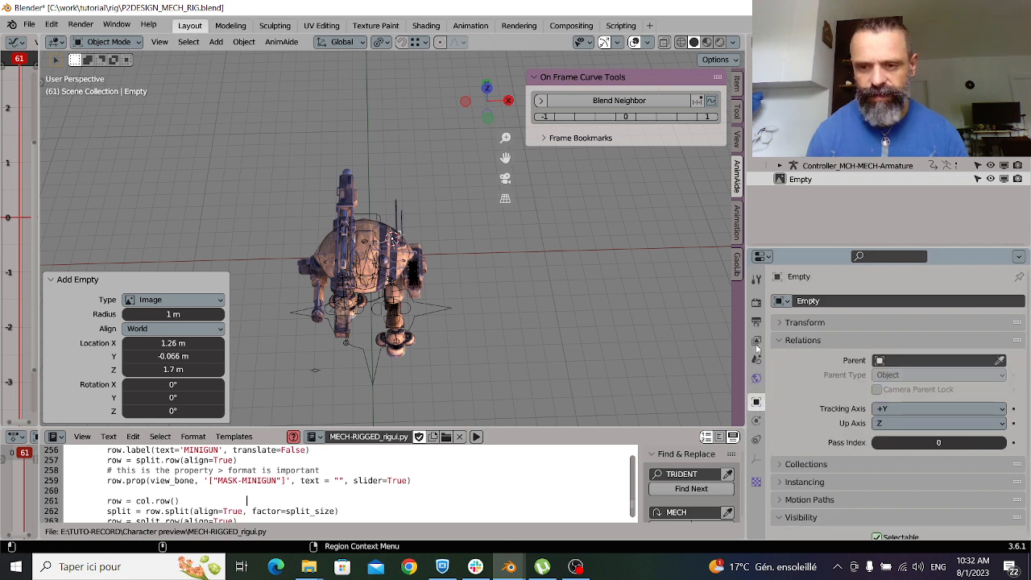
left_click(757, 311)
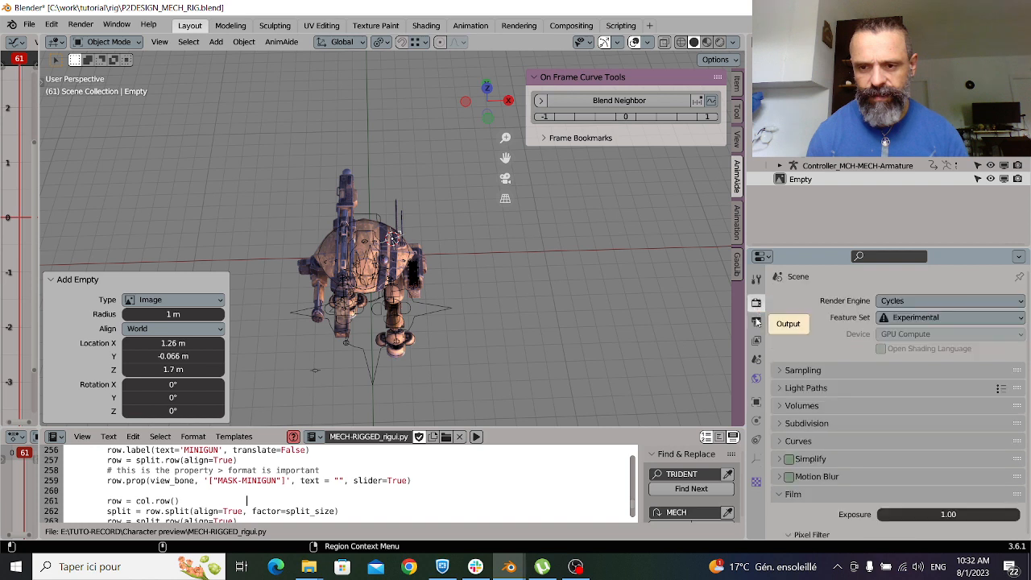
left_click(757, 324)
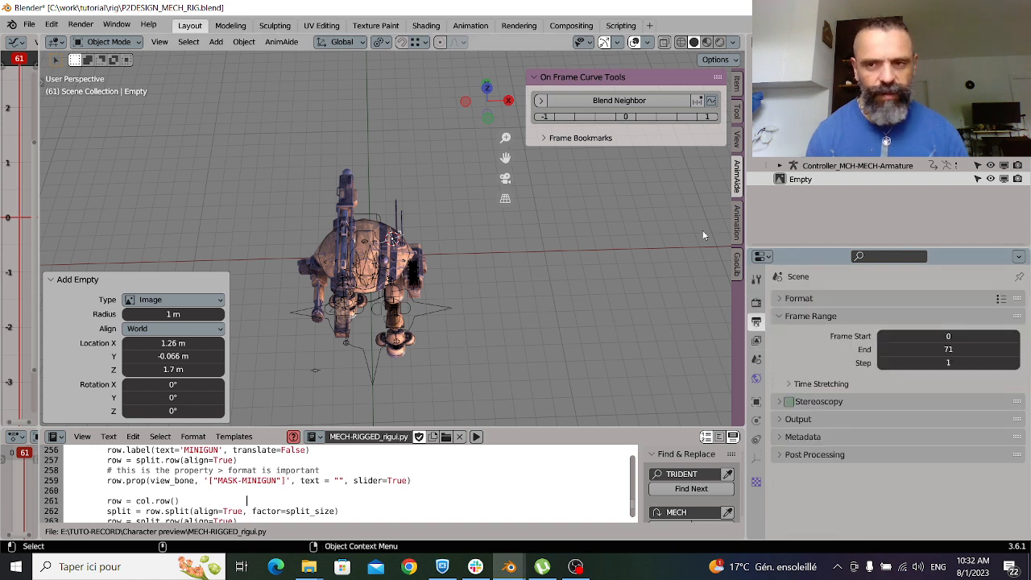
left_click(822, 179)
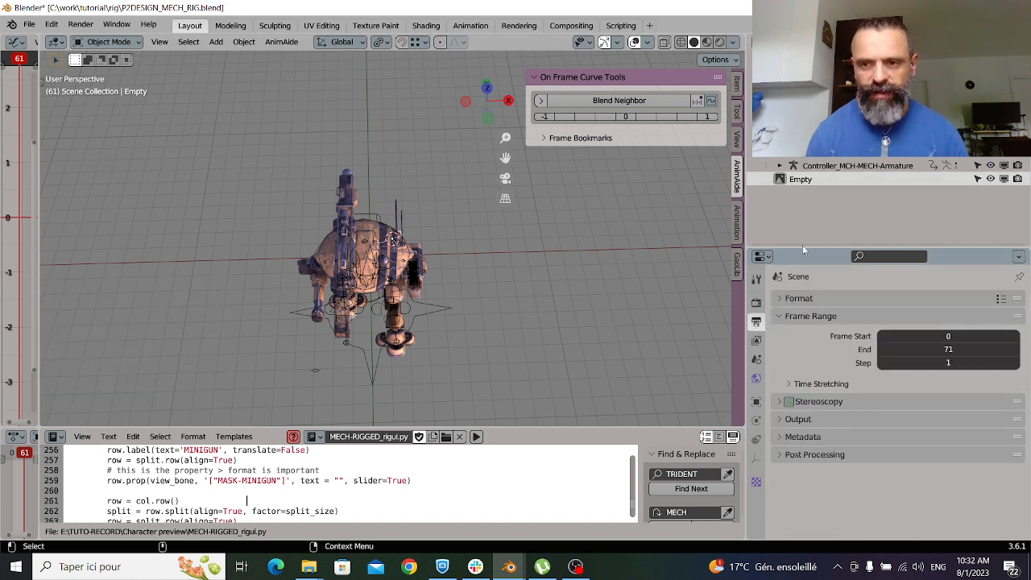
left_click(757, 439)
left_click(756, 458)
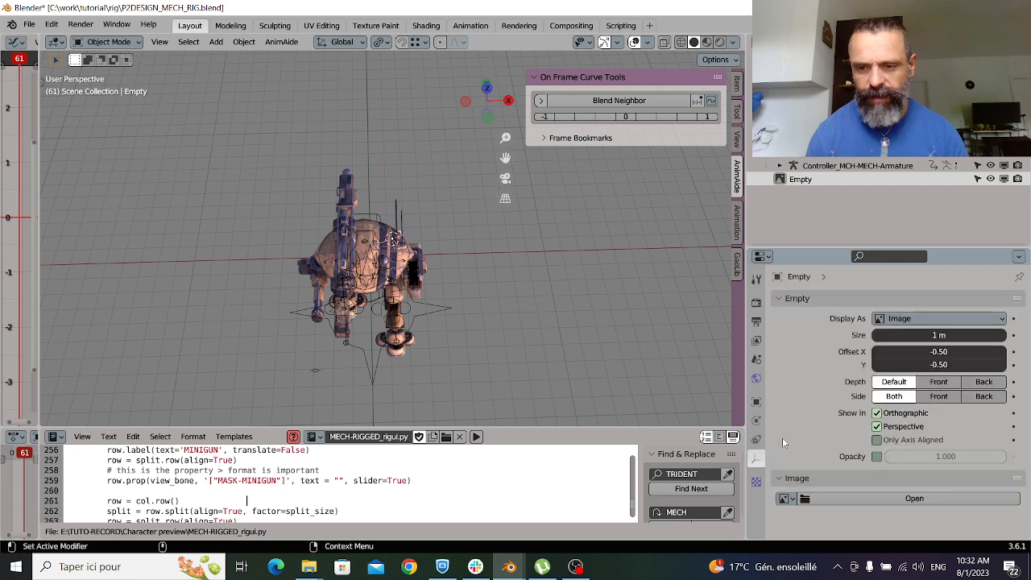
left_click(862, 498)
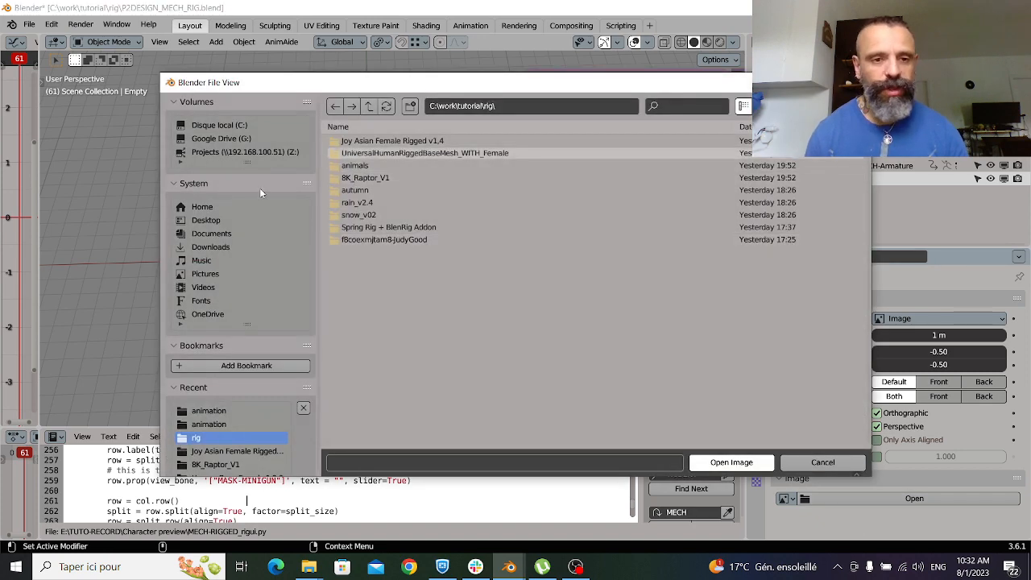
left_click(233, 287)
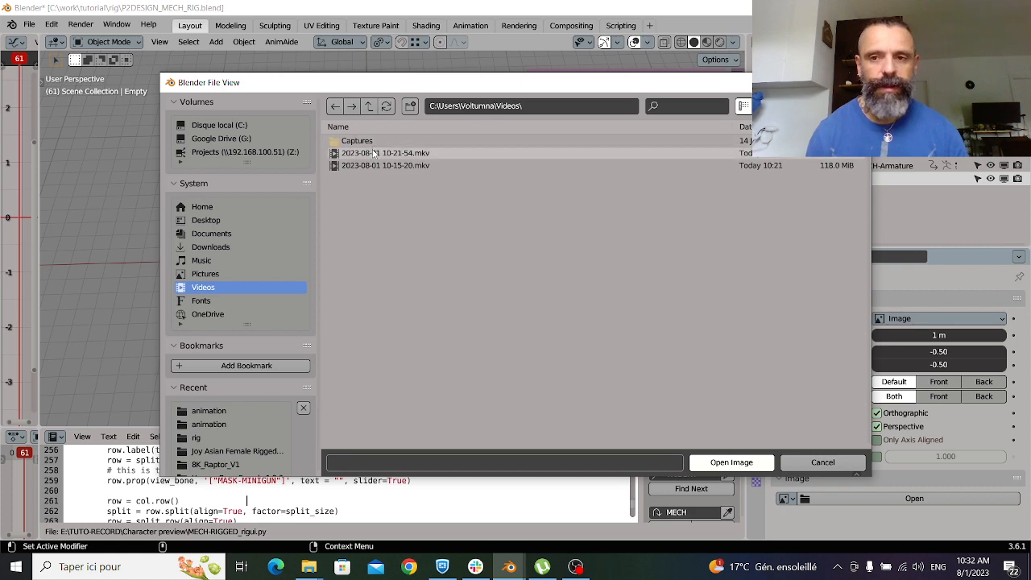
left_click(359, 142)
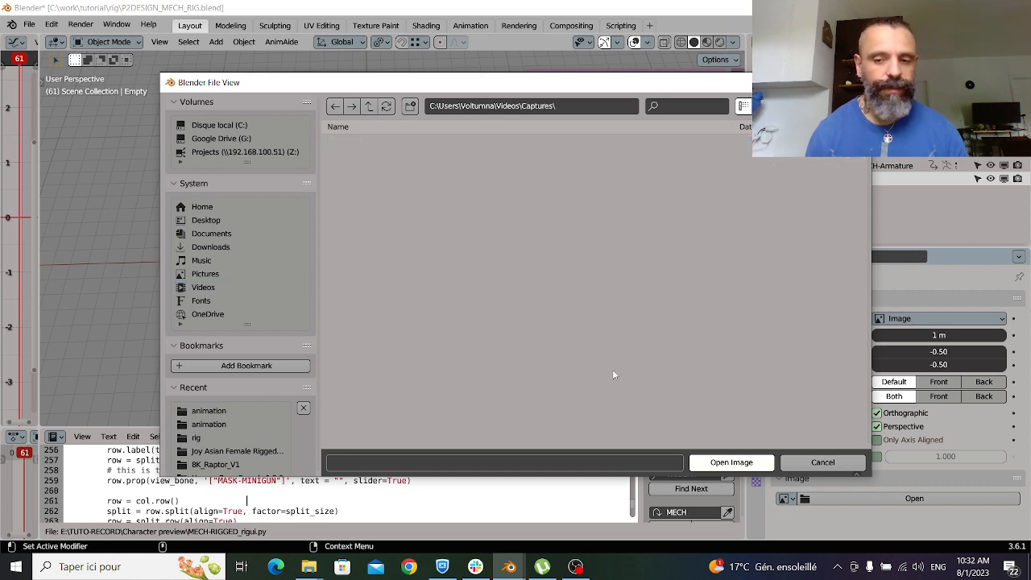
left_click(812, 462)
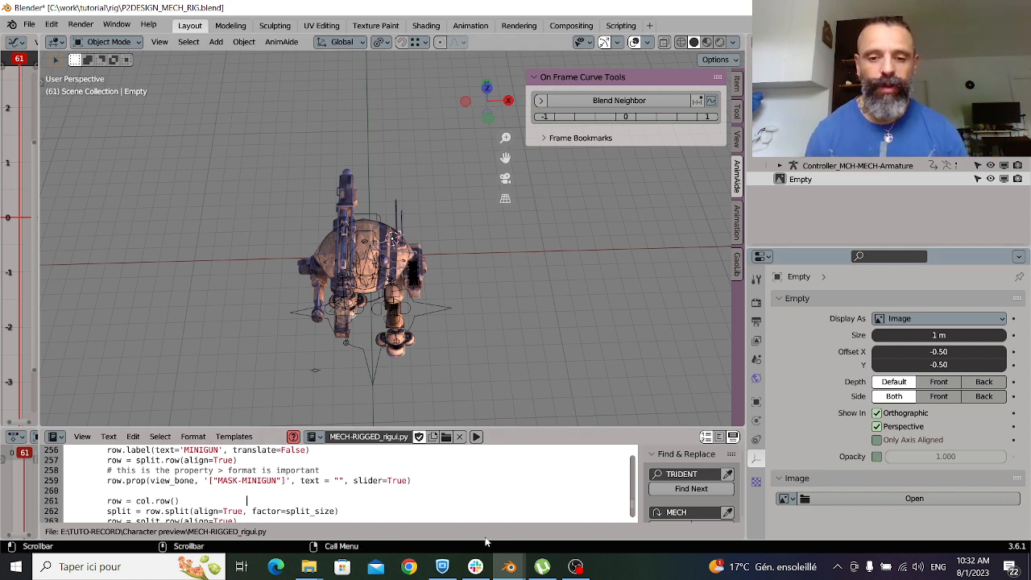
- Switch to Chrome and open YouTube in a new tab
left_click(412, 567)
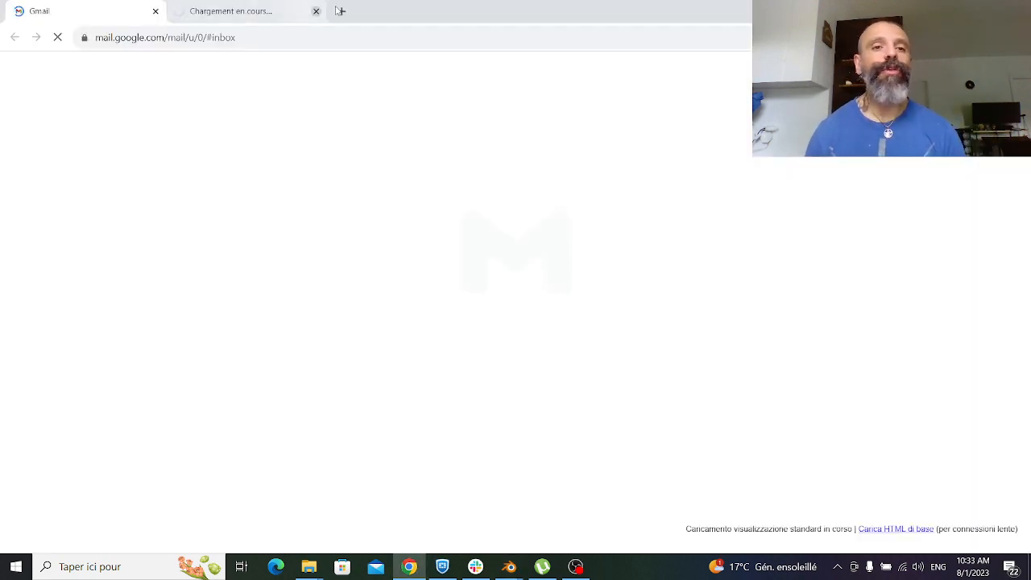
left_click(340, 10)
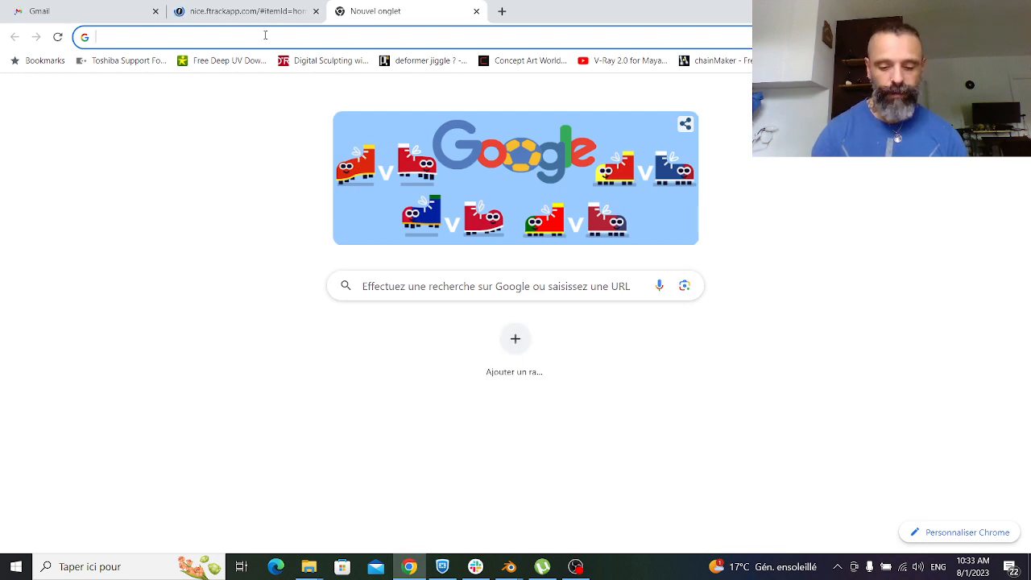
type("yout")
key("Return")
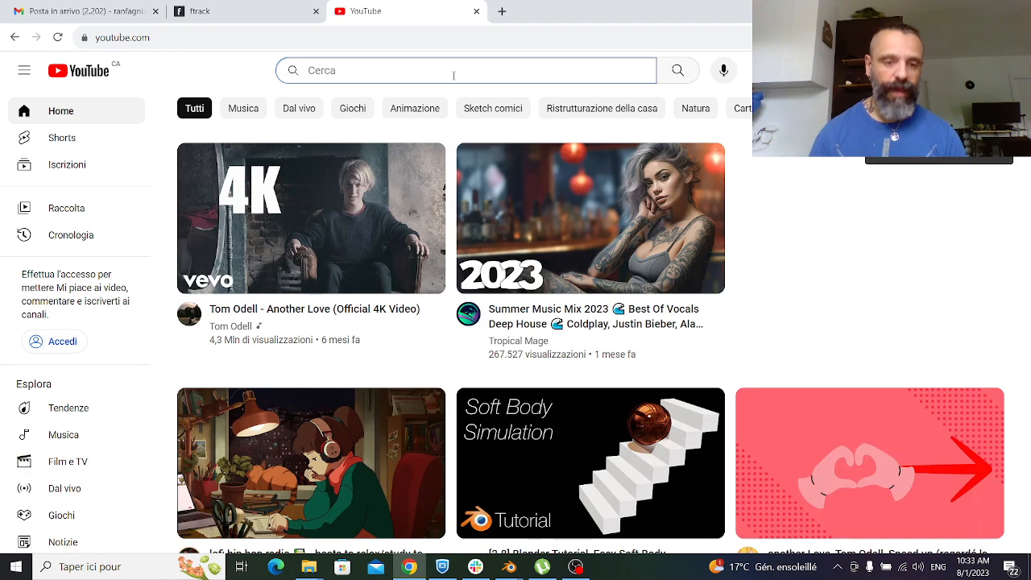
- Search YouTube for "reference tiger"
left_click(453, 75)
type("reference")
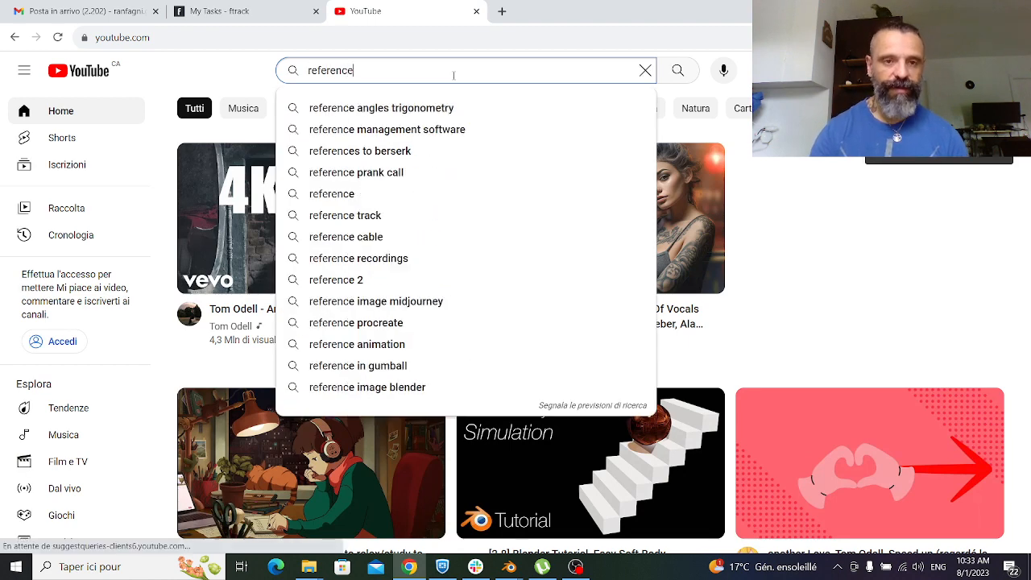
type(" a")
key("BackSpace")
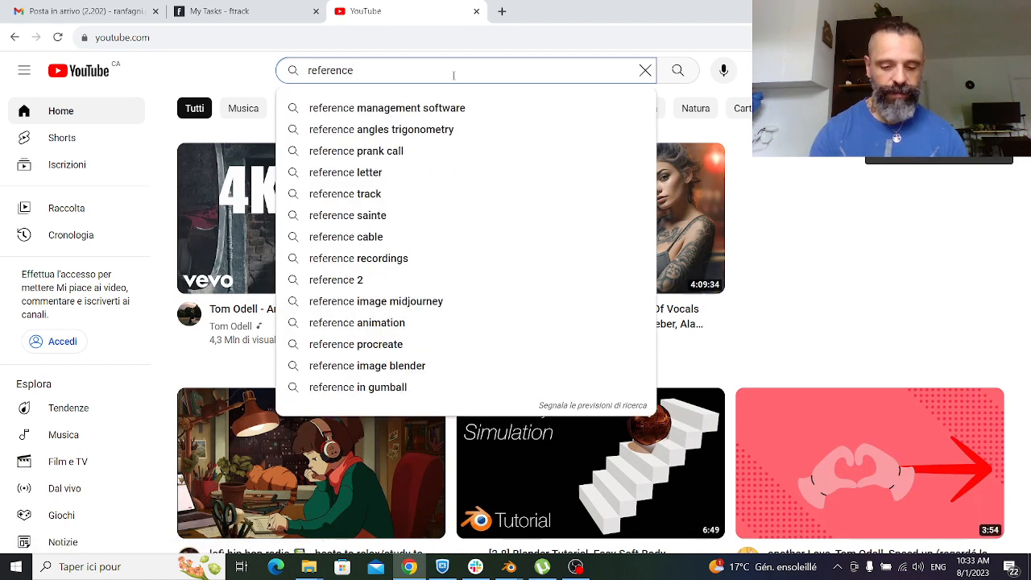
type("tiger")
key("Return")
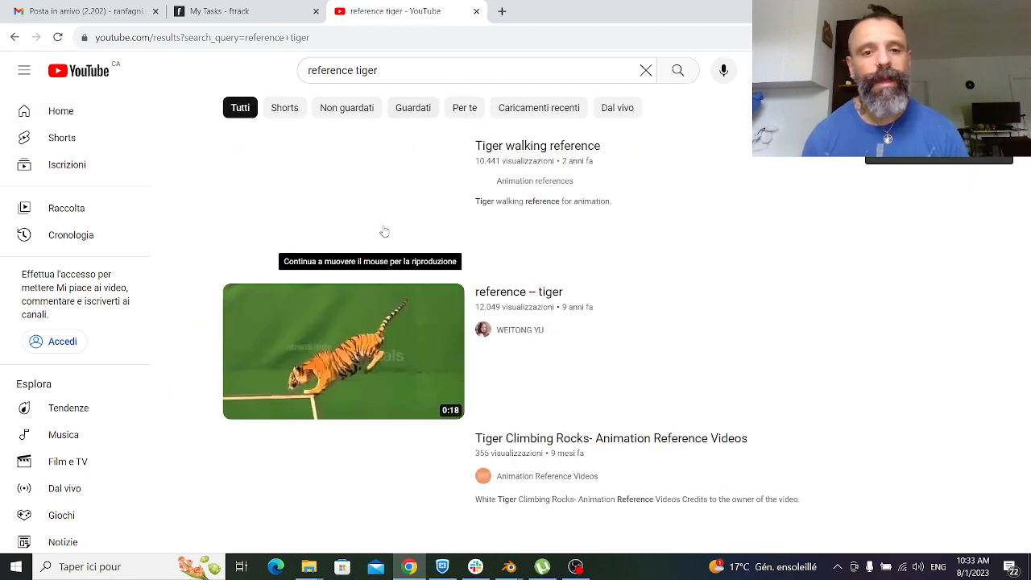
- Open the "Tiger walking reference" video and load its download page by inserting "ss" before "youtube" in the address
left_click(386, 217)
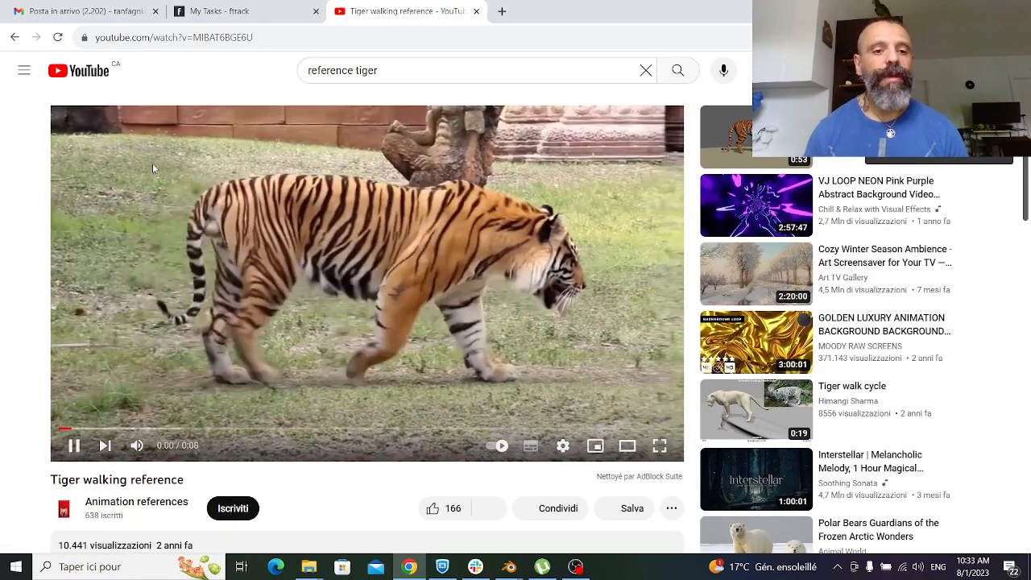
left_click(148, 37)
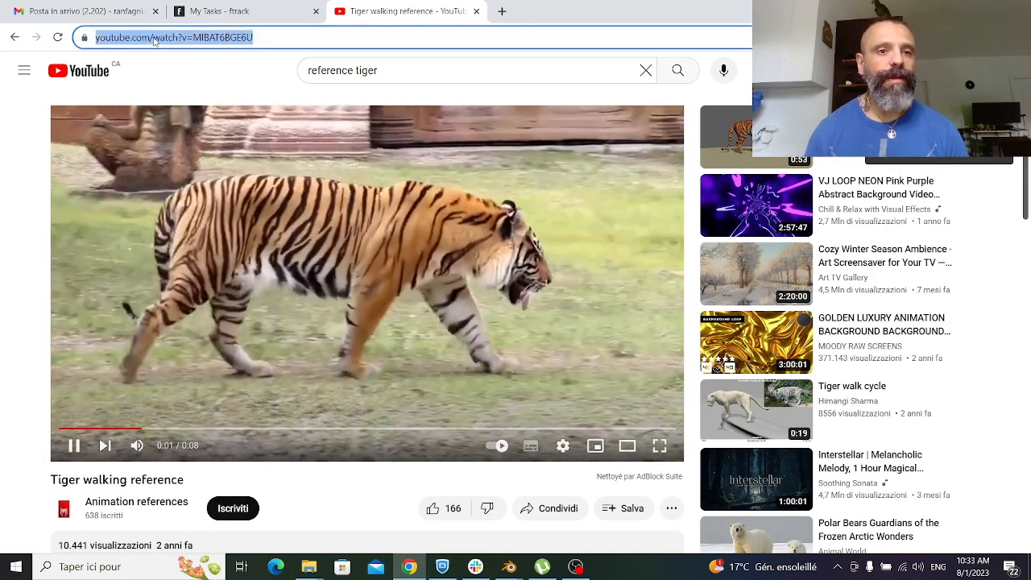
left_click(148, 37)
type("ss")
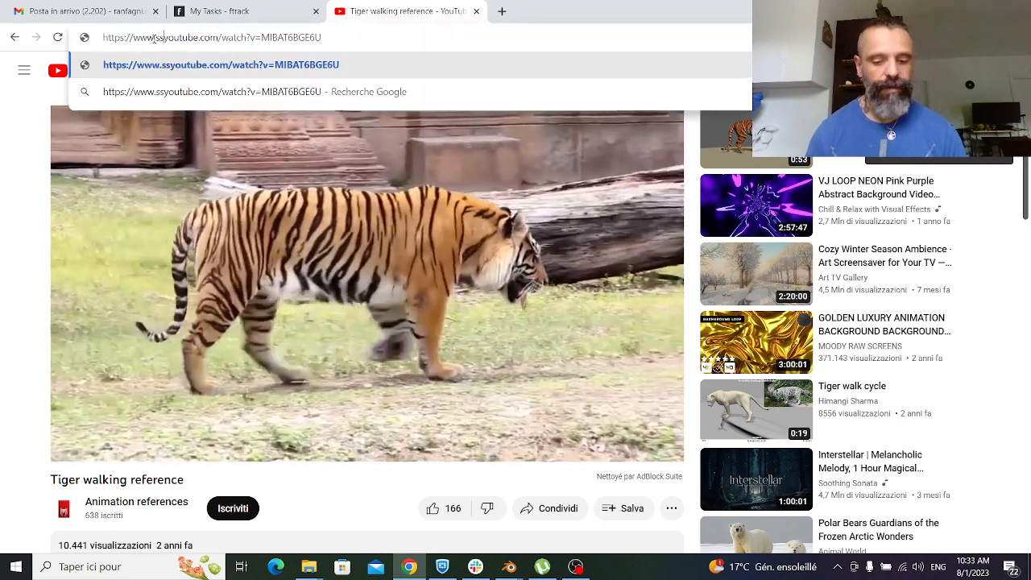
key("Return")
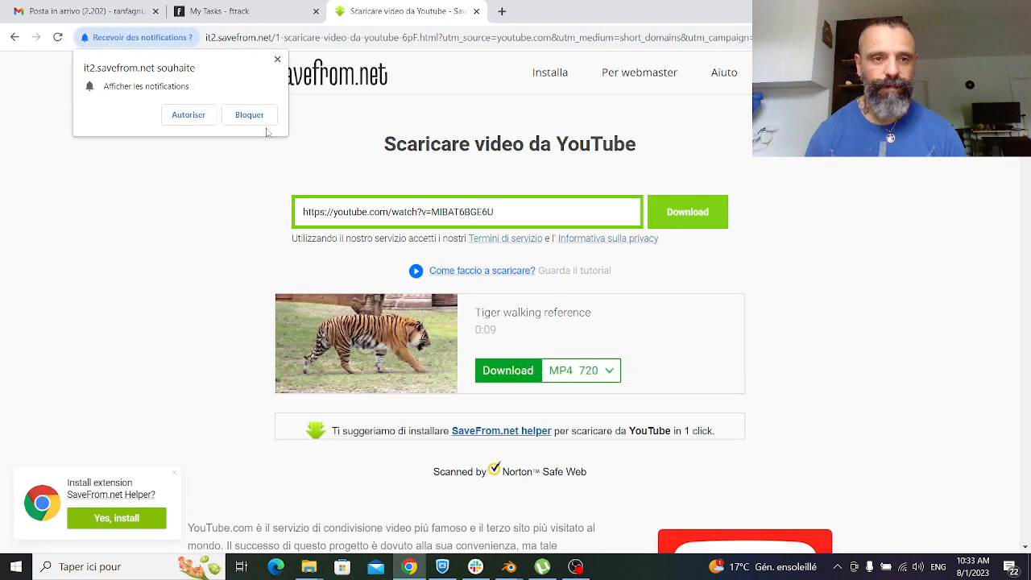
- Download the tiger video as MP4 720 and save it as "Tiger walking reference" in the rig folder
left_click(189, 114)
left_click(524, 378)
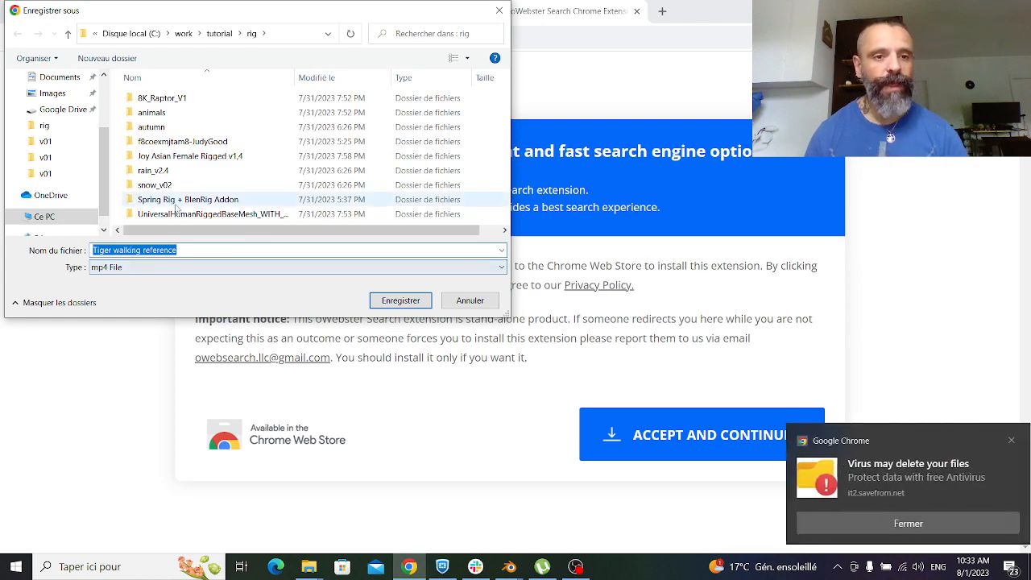
left_click(1005, 316)
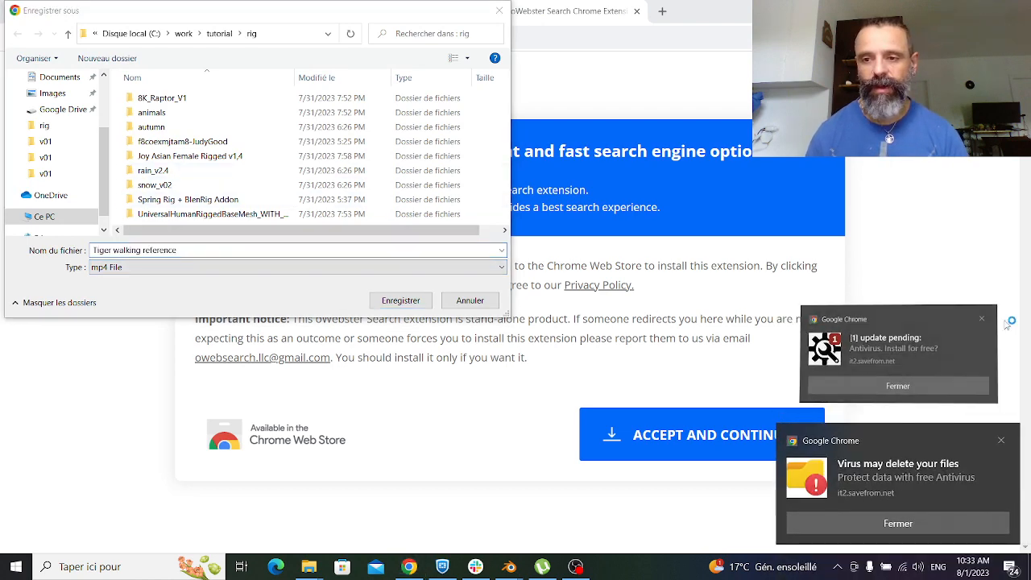
left_click(1002, 441)
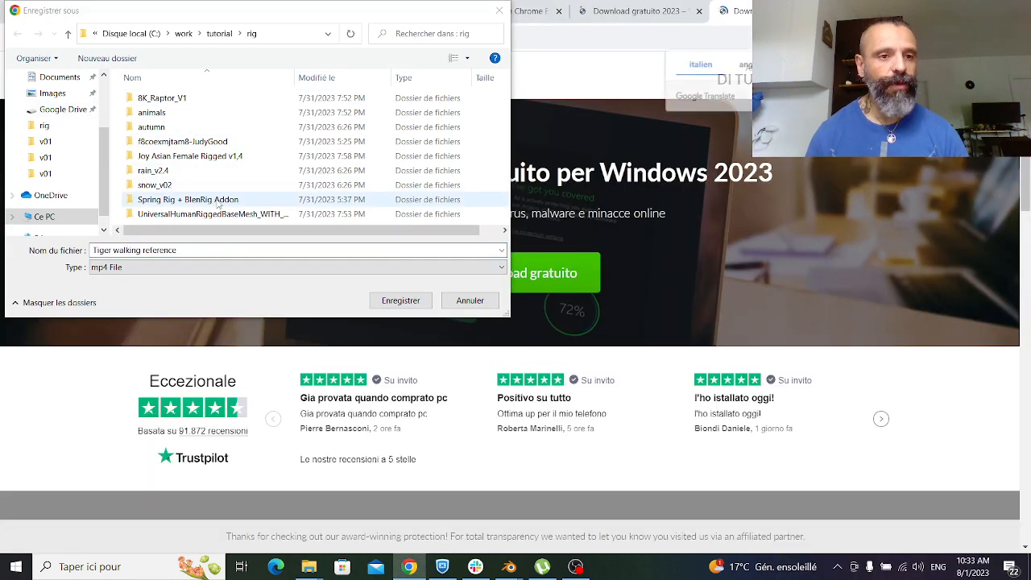
scroll(90, 139, "up", 1)
scroll(90, 139, "down", 2)
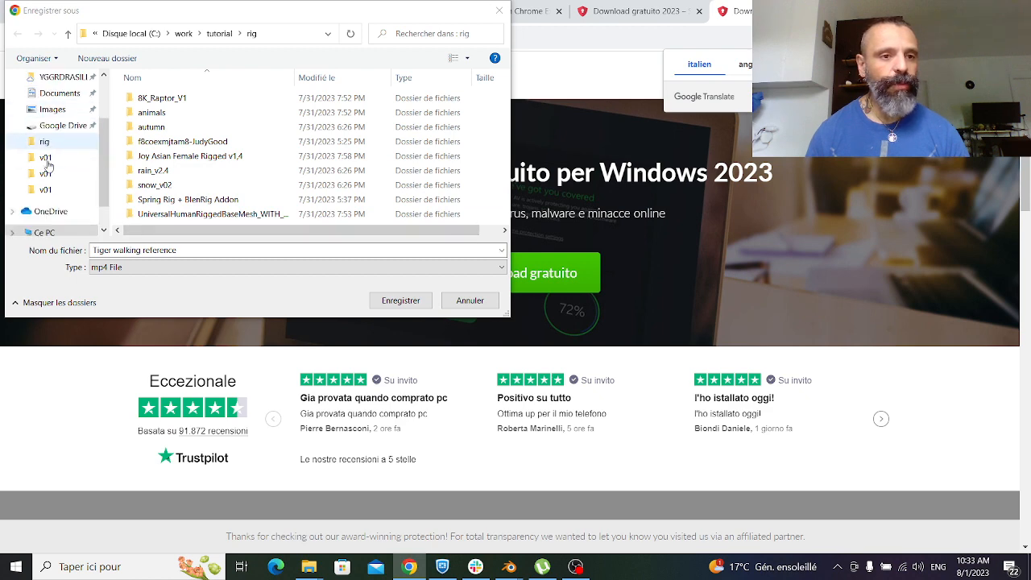
left_click(401, 300)
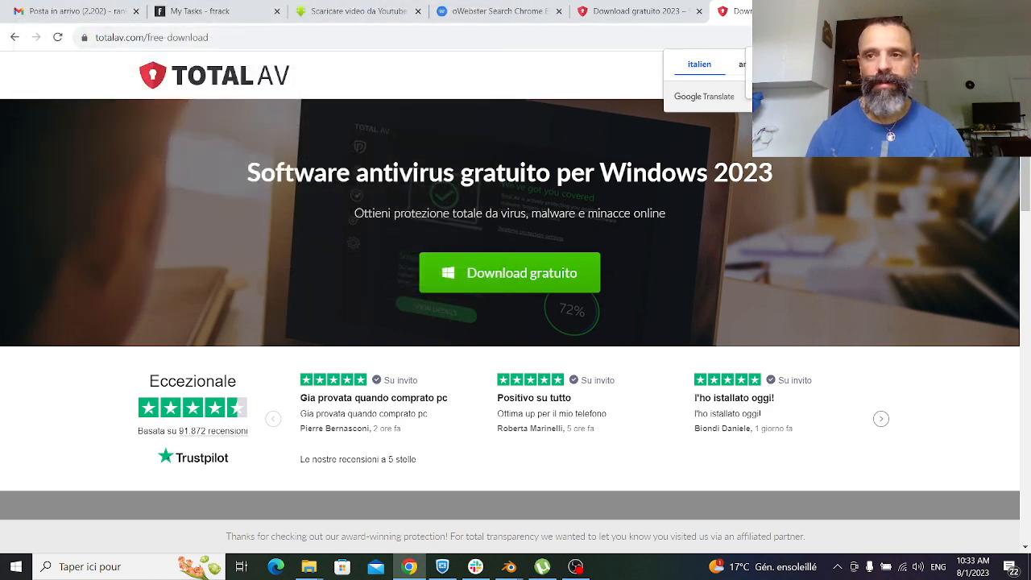
- Switch back to Blender, start opening an image for the empty, and check the Downloads folder for the tiger video
left_click(954, 10)
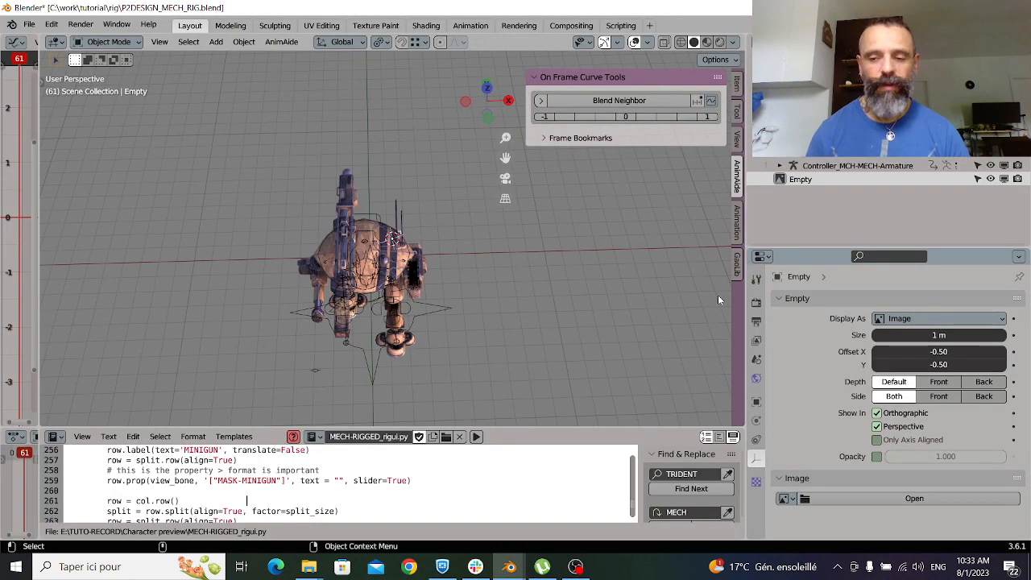
left_click(911, 498)
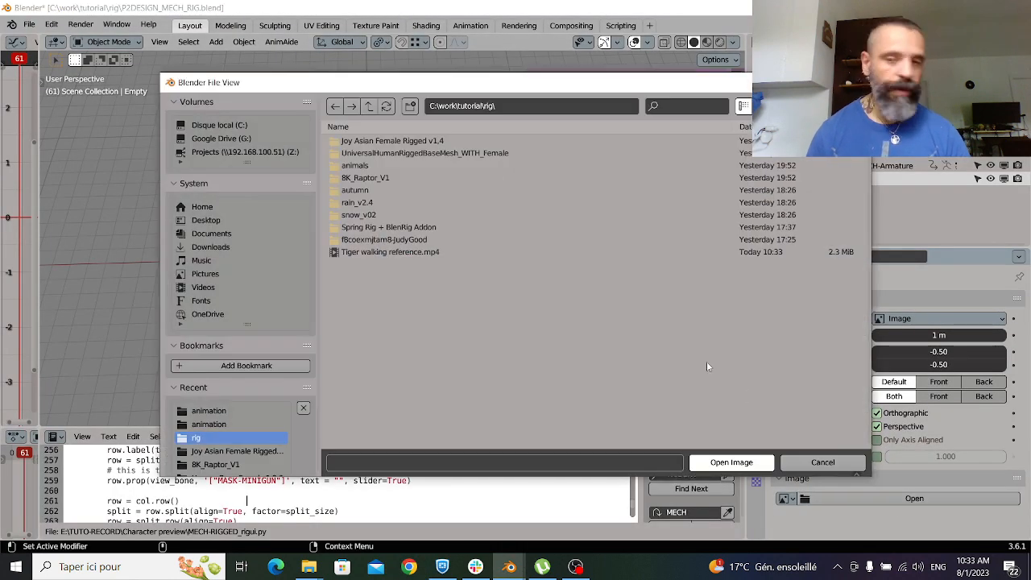
left_click(235, 245)
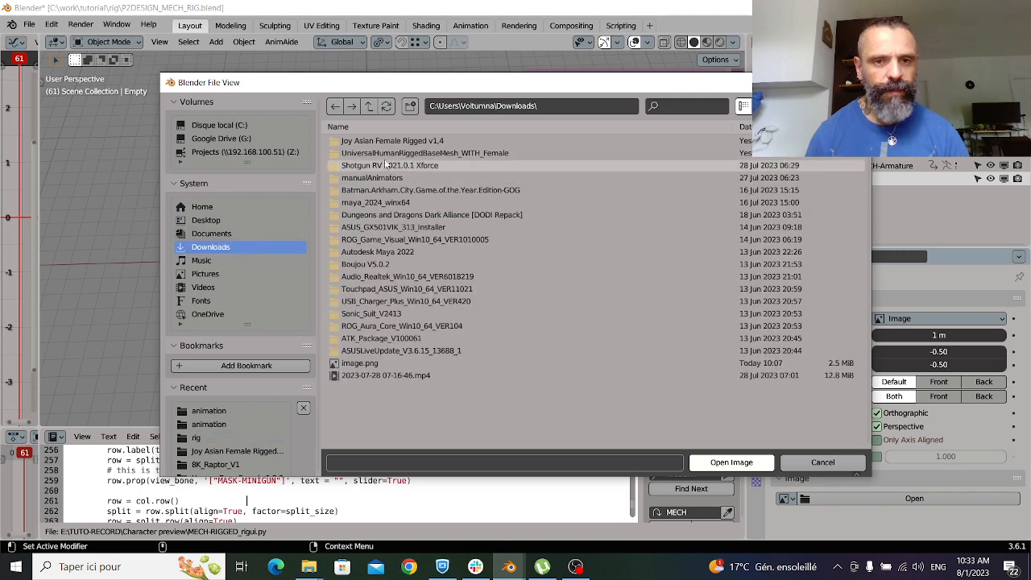
left_click(398, 378)
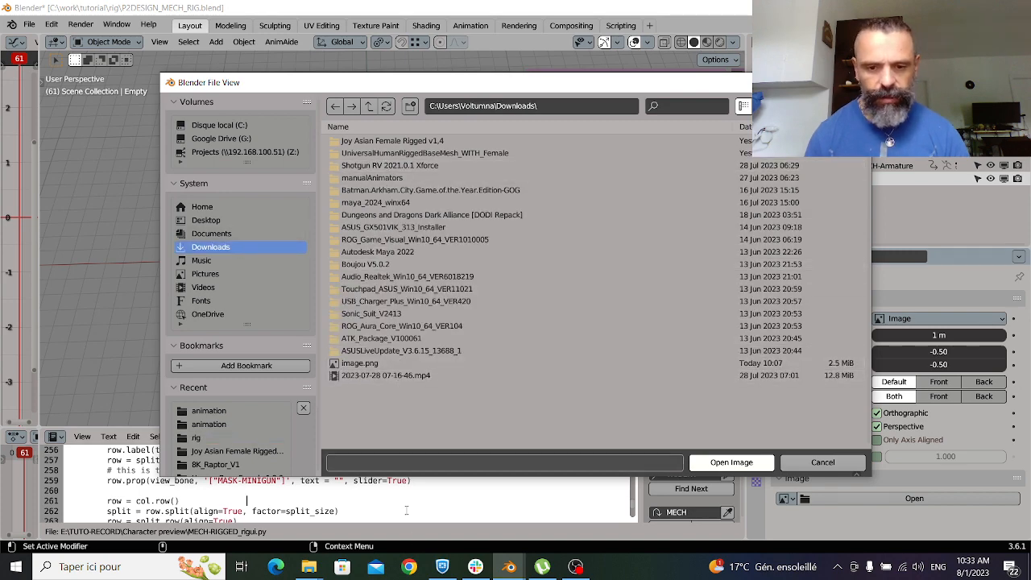
- Switch to Chrome, look up the folder holding the downloaded Tiger walking reference.mp4, and return to Blender's file browser
double_click(398, 378)
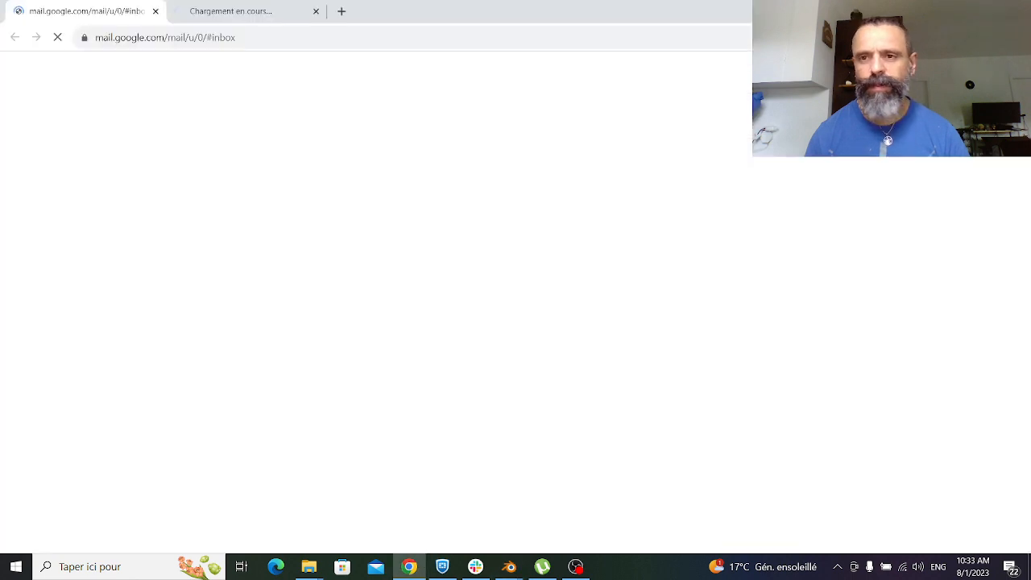
left_click(1017, 37)
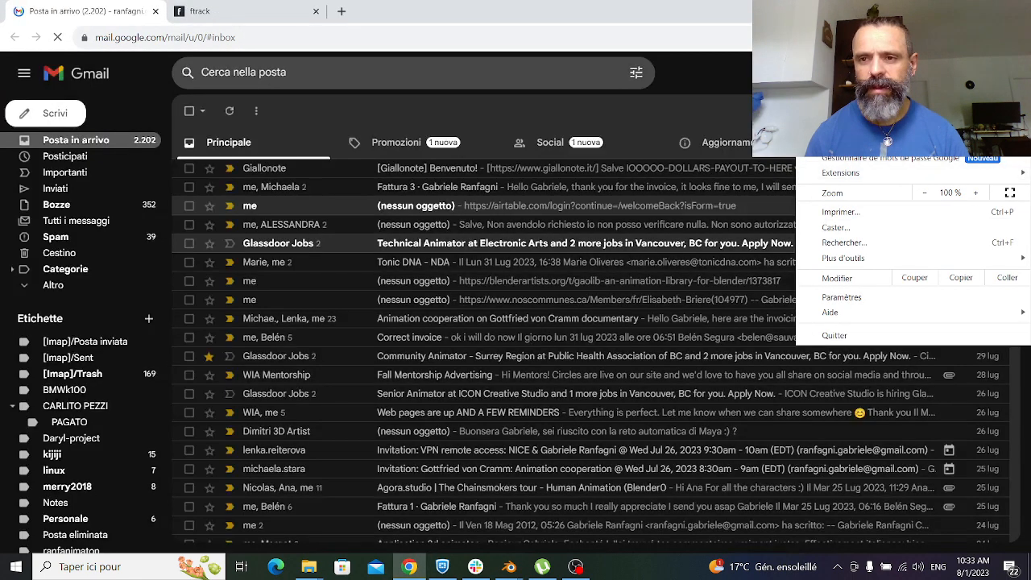
left_click(854, 128)
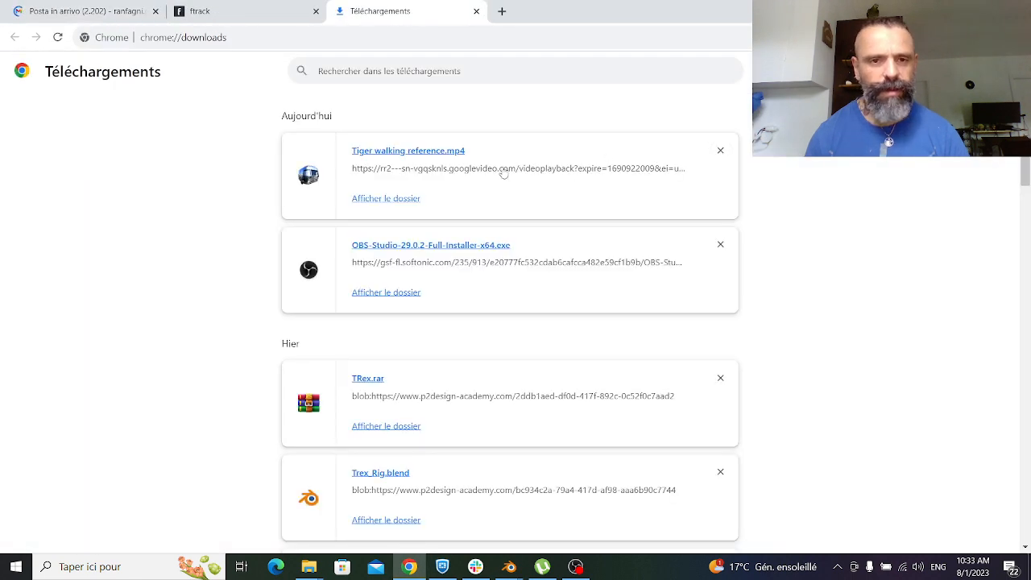
left_click(401, 199)
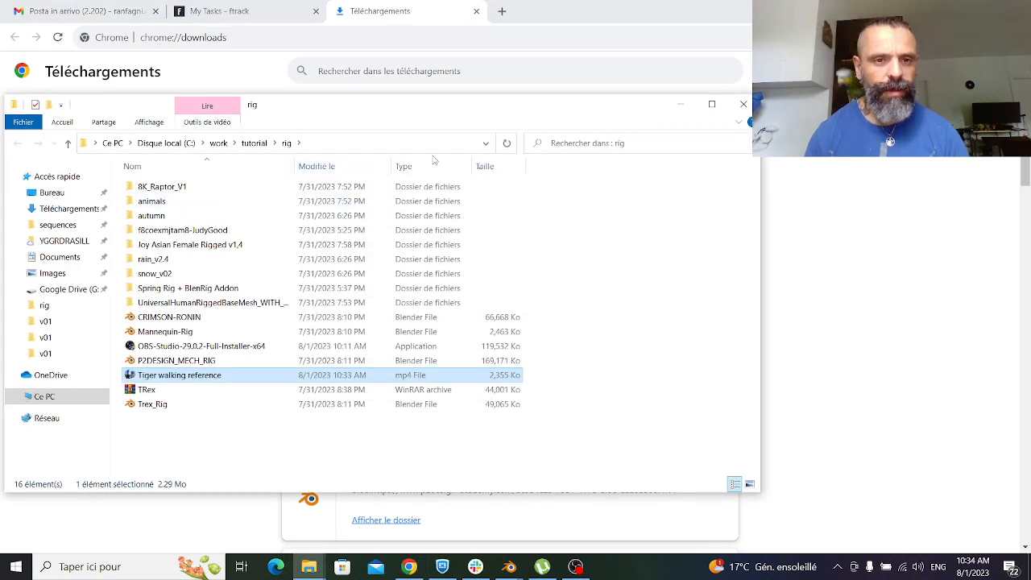
left_click(953, 8)
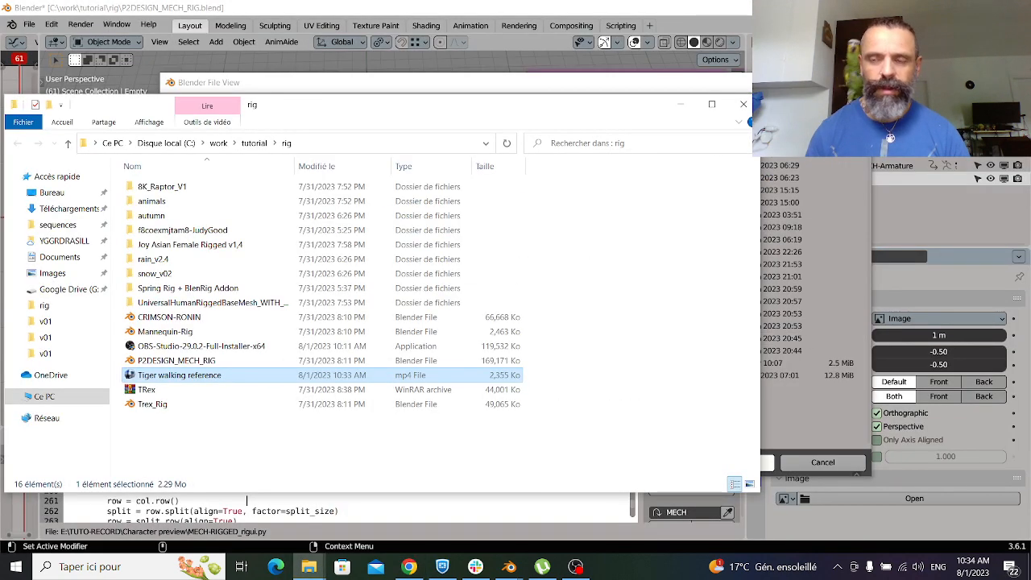
left_click(684, 103)
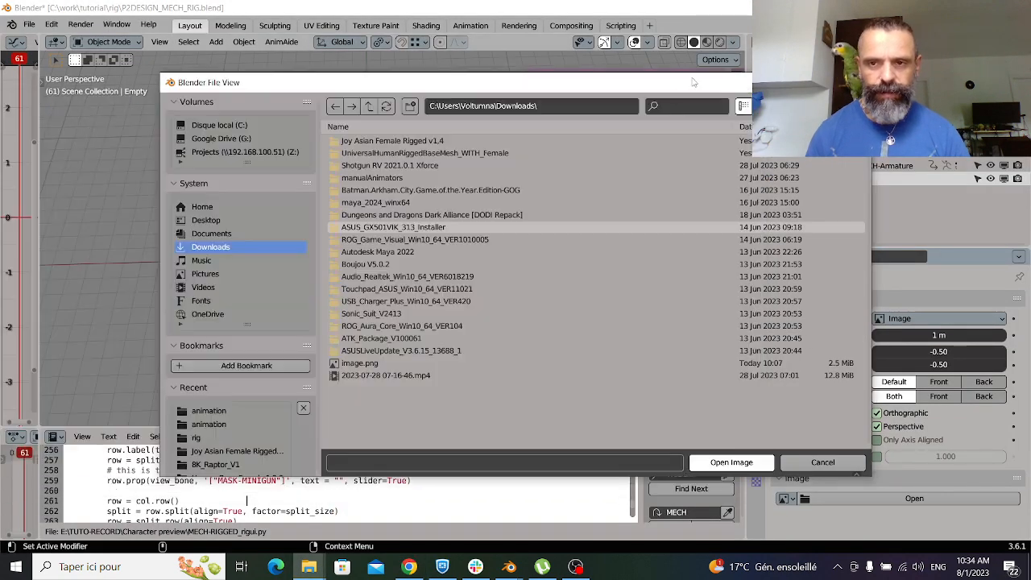
- Load Tiger walking reference.mp4 from C:\work\tutorial\rig into the image empty
left_click(219, 125)
double_click(371, 153)
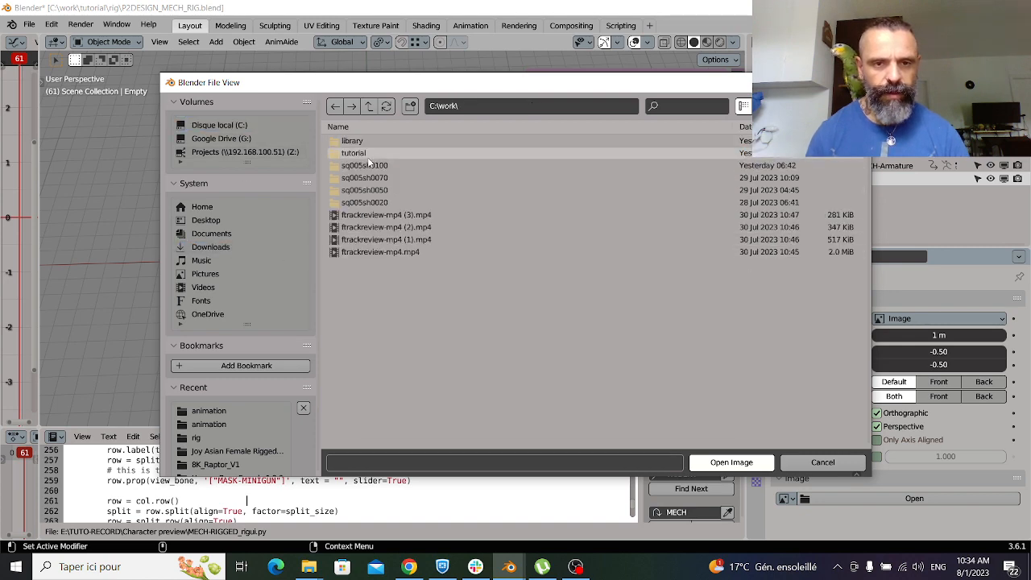
double_click(368, 157)
double_click(359, 141)
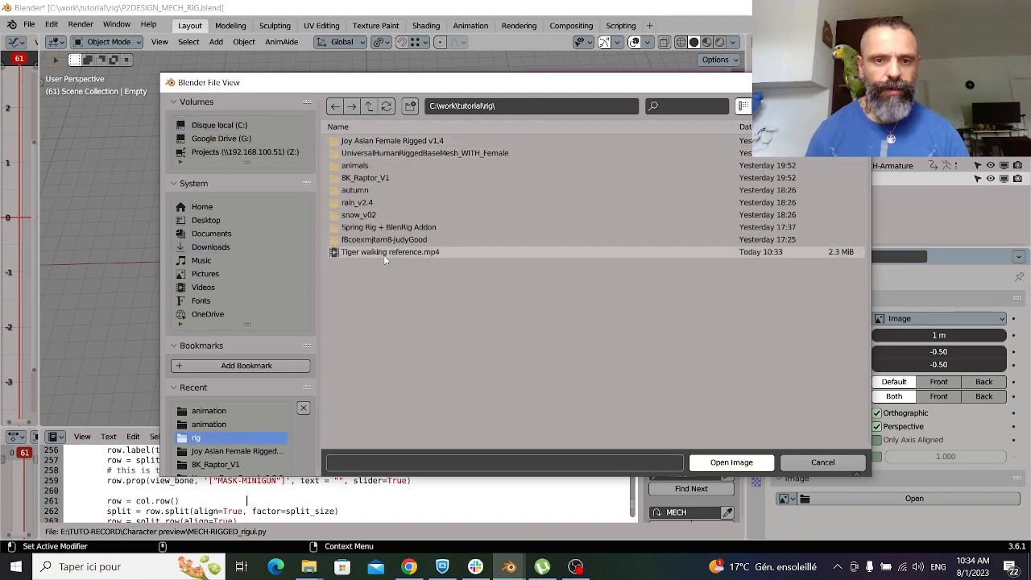
left_click(390, 252)
left_click(746, 465)
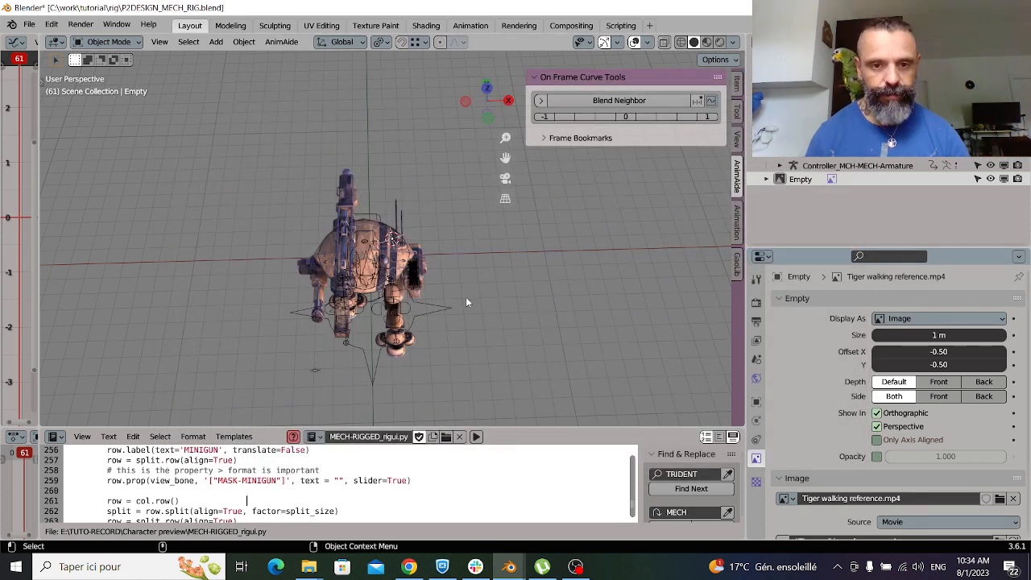
- Move the tiger reference empty about 7.23 m along the X axis, beside the mech
scroll(485, 313, "down", 2)
scroll(784, 436, "down", 3)
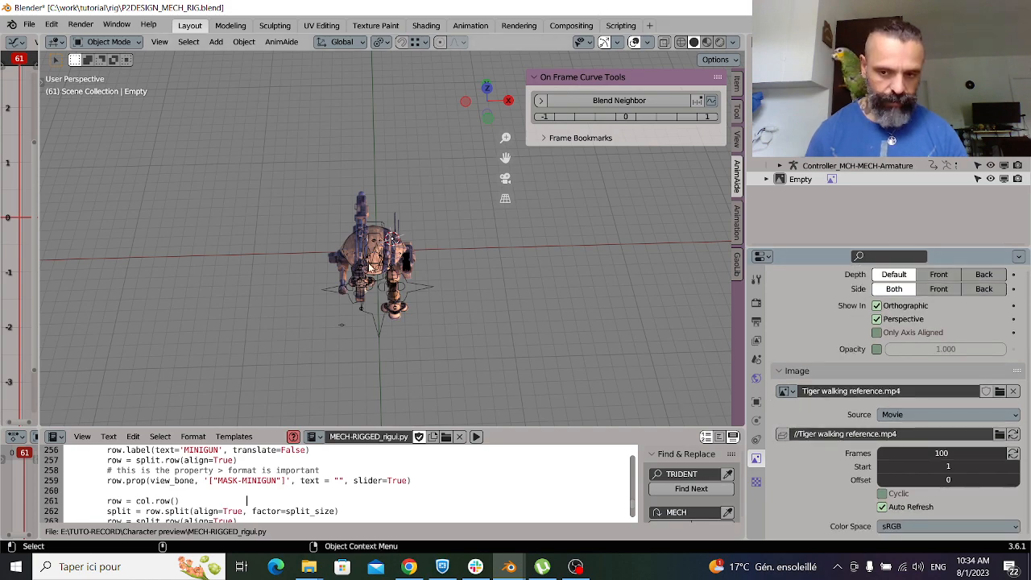
key("f")
scroll(368, 262, "down", 13)
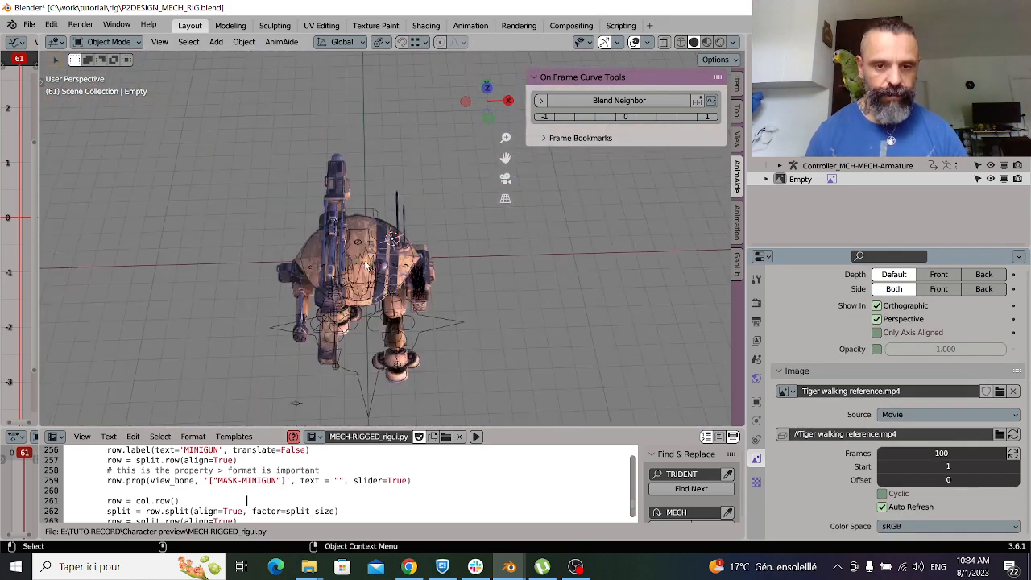
key("w")
scroll(367, 266, "down", 3)
left_click_drag(442, 238, 654, 263)
- Enlarge the tiger reference image slightly and rotate it upright by about 80.1° around the X axis
key("r")
key("e")
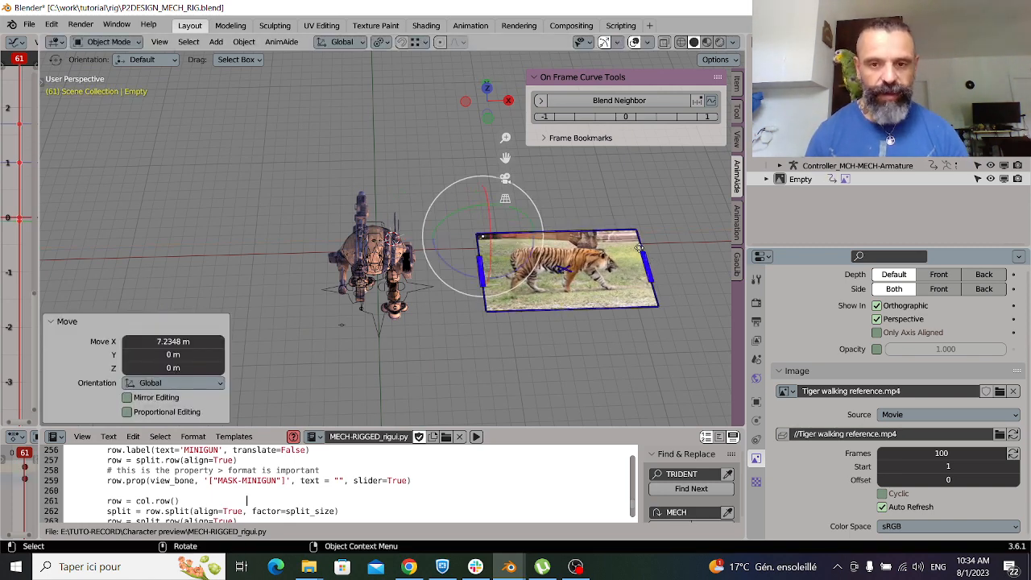
mouse_move(486, 233)
left_mouse_down()
mouse_move(528, 265)
mouse_move(475, 224)
left_mouse_up()
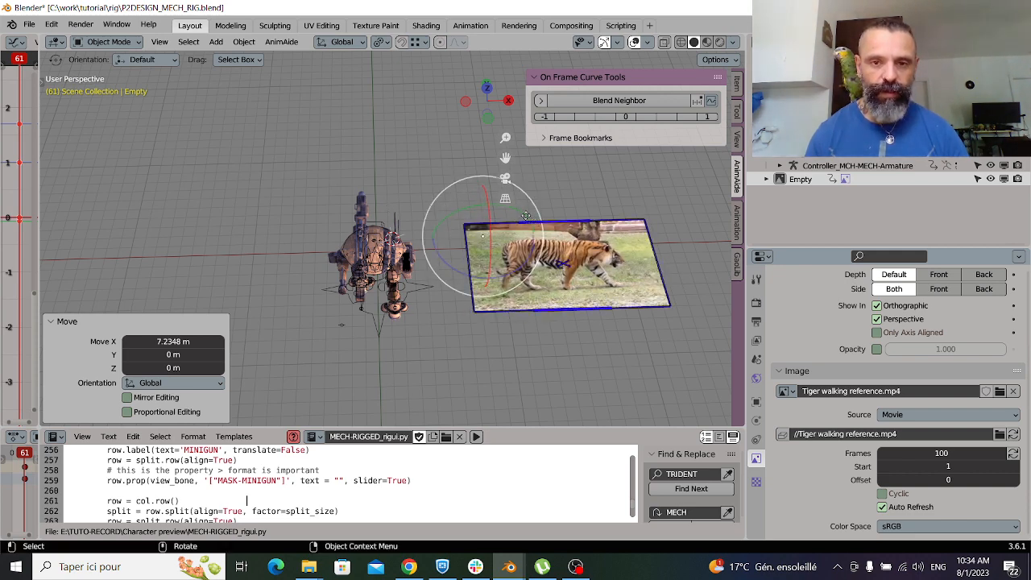
left_click_drag(483, 234, 495, 242)
middle_click_drag(496, 243, 510, 164)
- Raise the tiger reference image about 6.09 m along the Z axis
key("w")
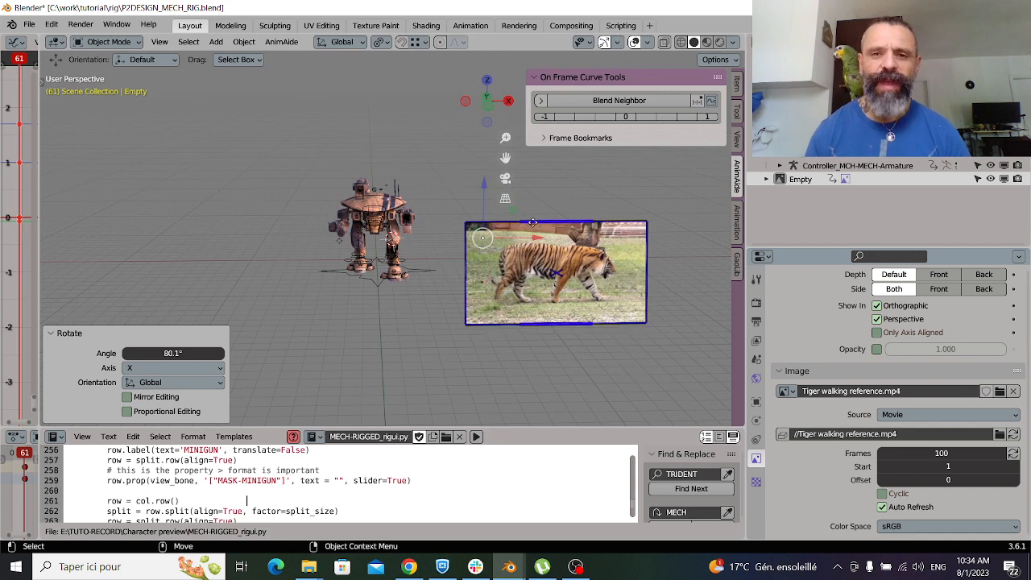
left_click_drag(486, 185, 479, 111)
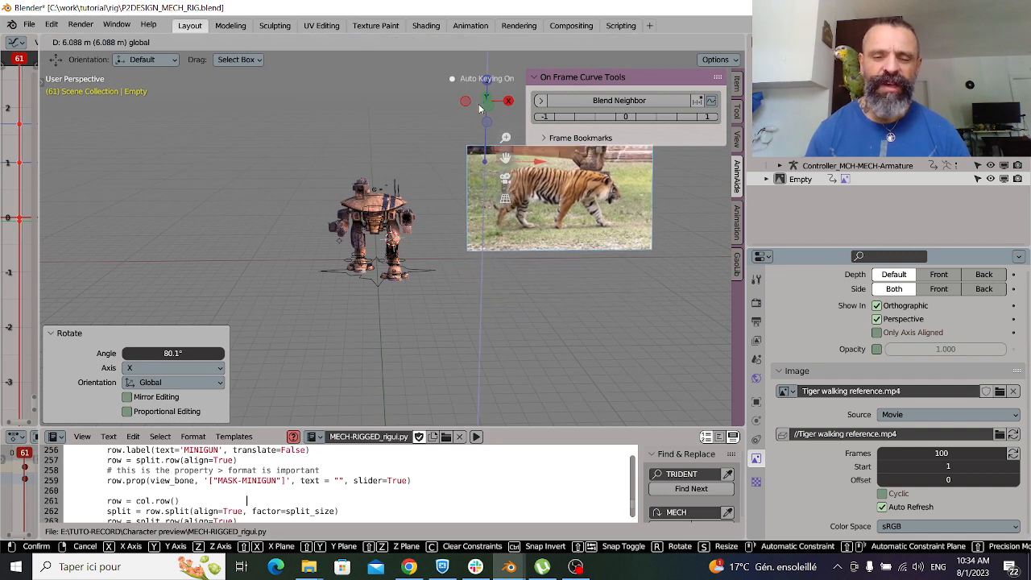
middle_click_drag(498, 208, 491, 269)
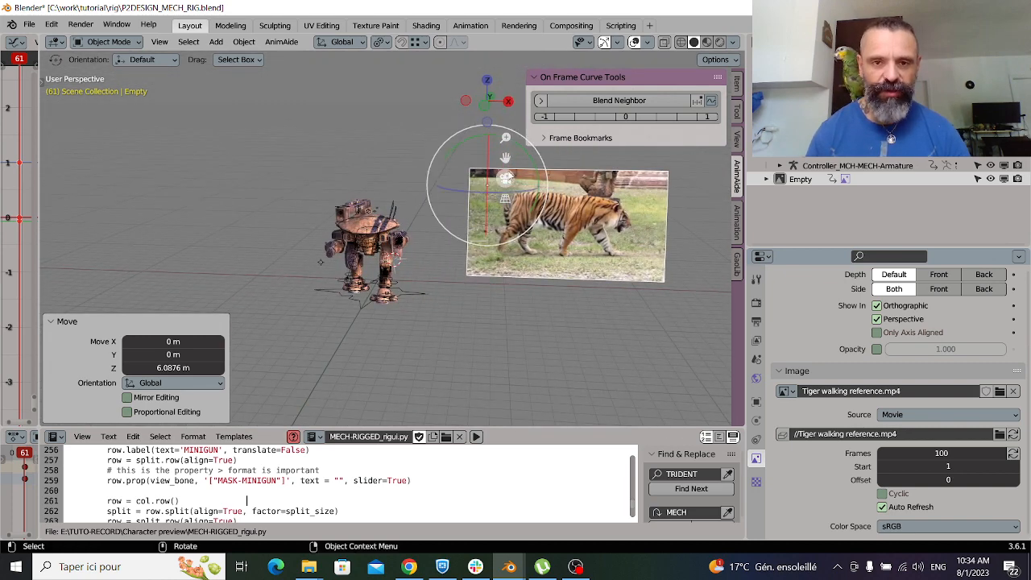
- Rotate the tiger reference image a further 6.88° or so around the global X axis
key("r")
key("x")
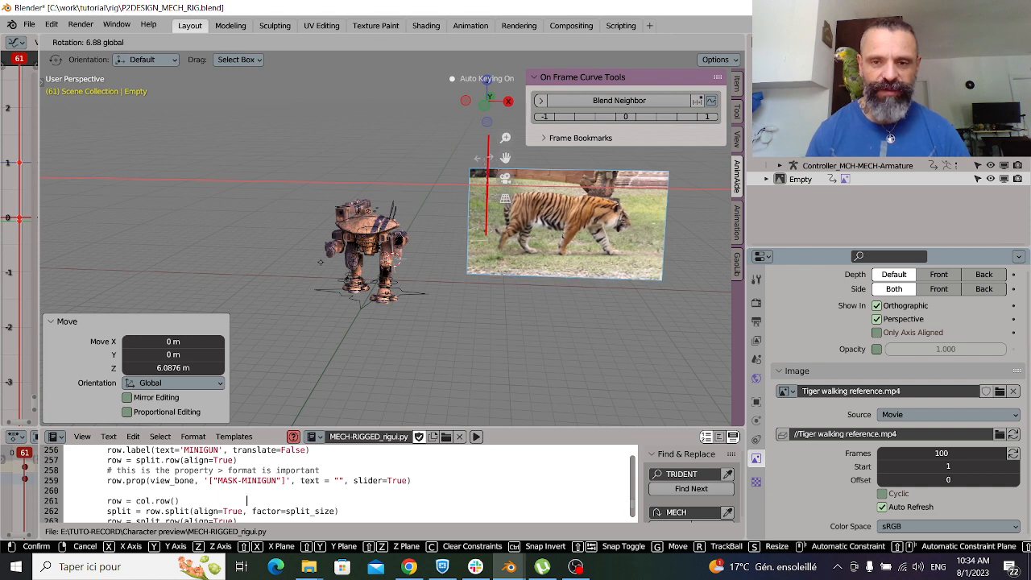
left_click(483, 158)
mouse_move(554, 237)
middle_mouse_down()
mouse_move(598, 229)
mouse_move(563, 235)
middle_mouse_up()
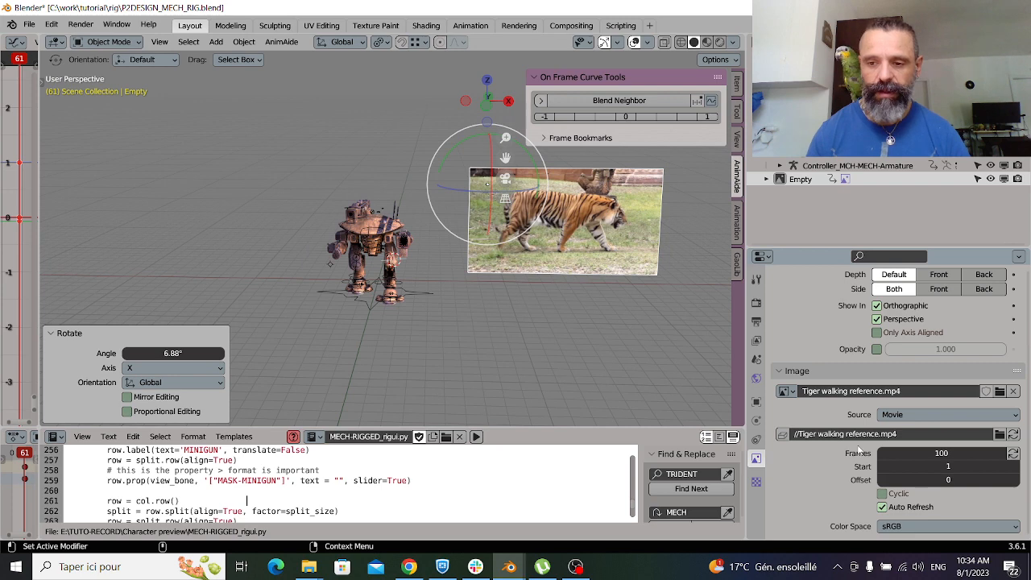
middle_click_drag(565, 290, 622, 359)
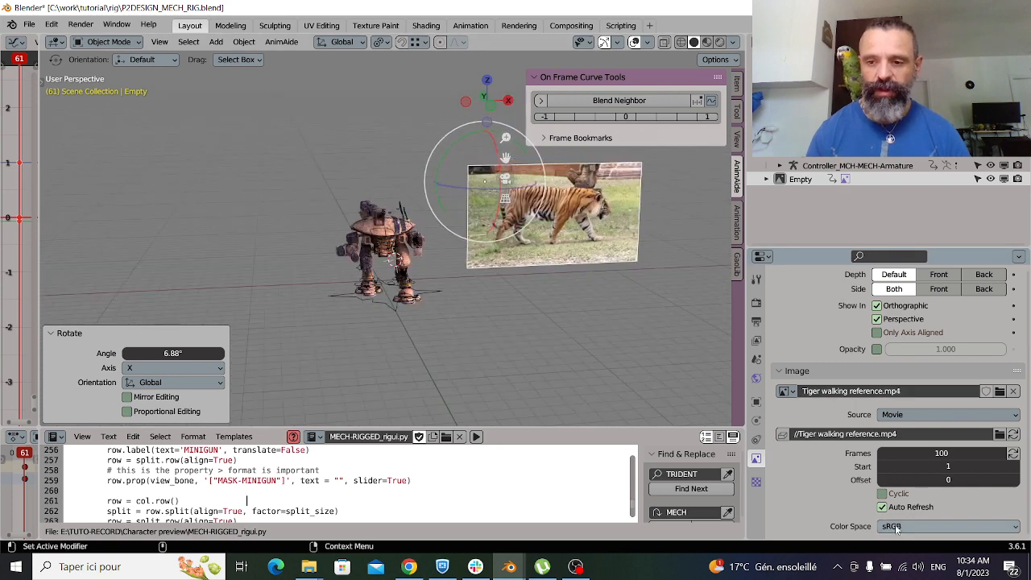
- Try the Filmic Log and Raw color spaces on the tiger video, and set it back to sRGB
left_click(897, 528)
left_click(901, 513)
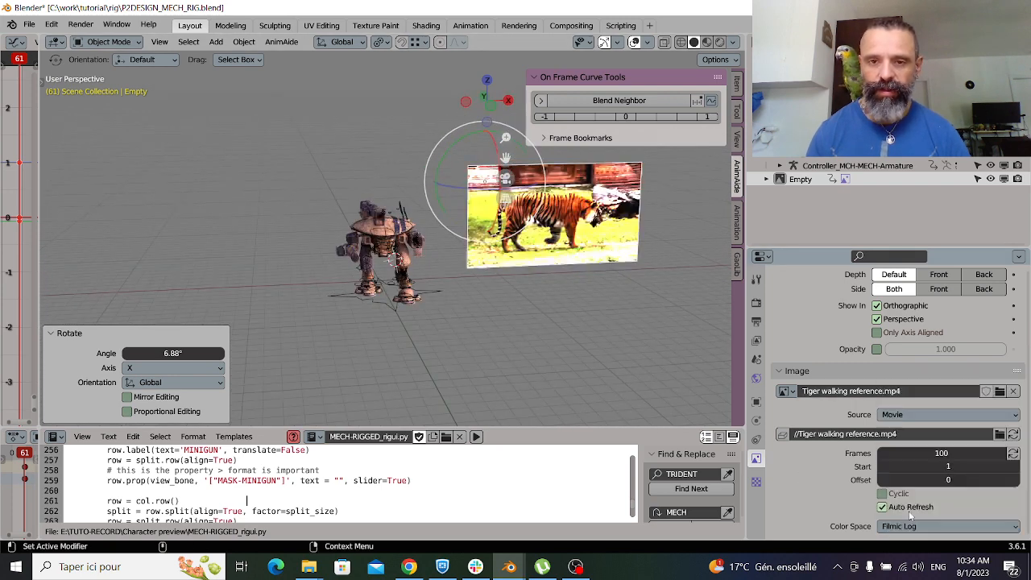
left_click(923, 526)
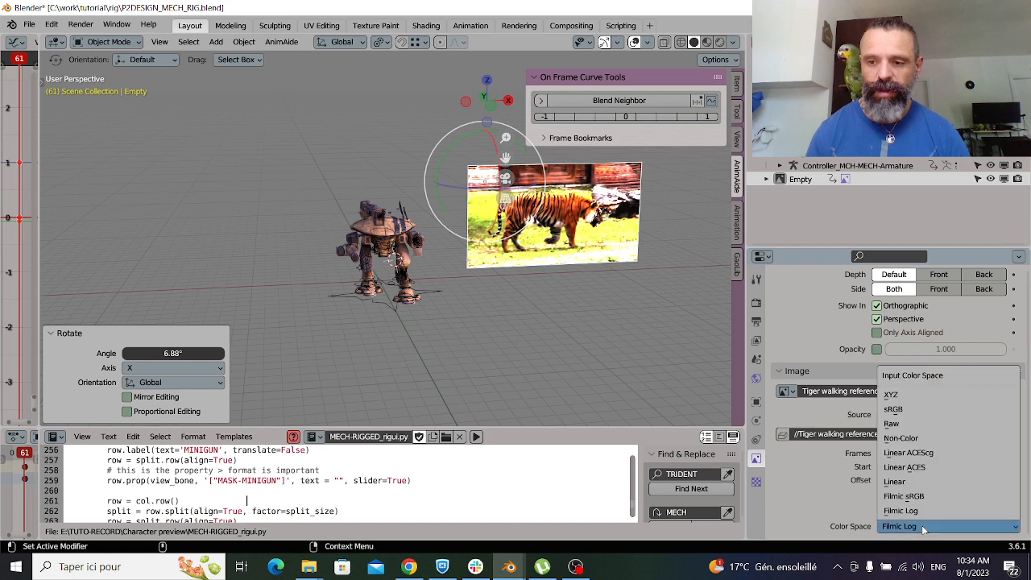
left_click(917, 424)
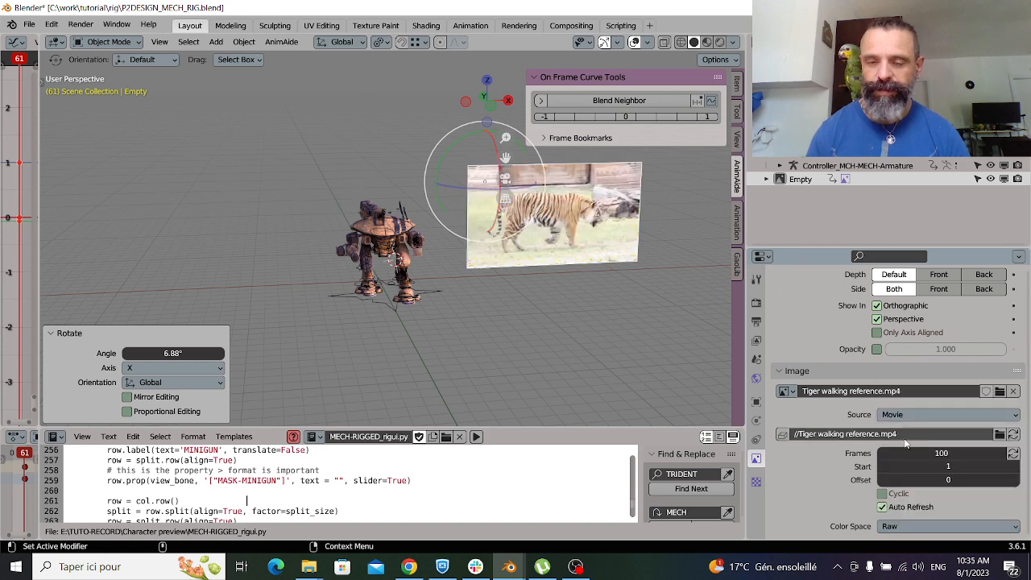
left_click(918, 526)
left_click(912, 415)
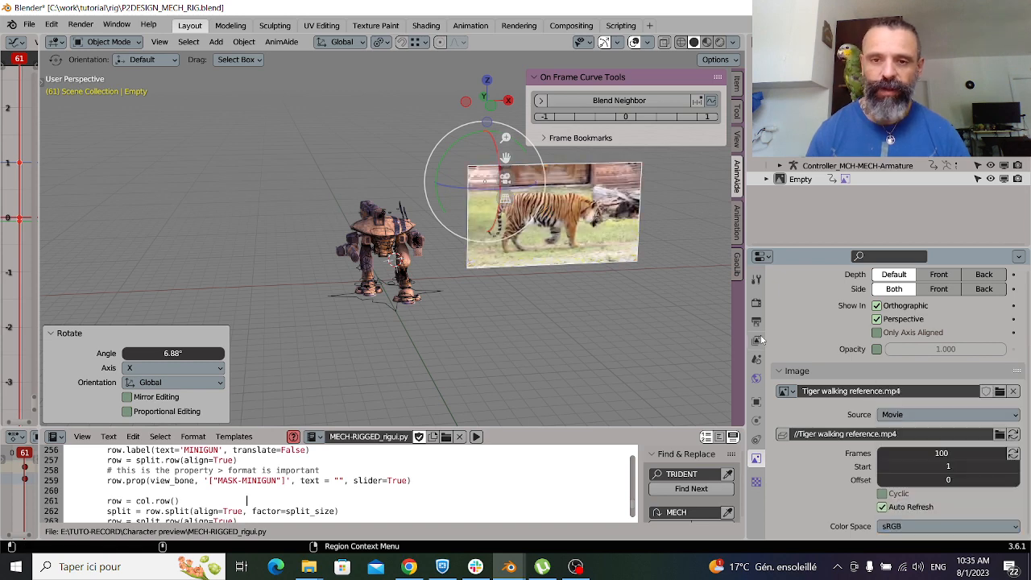
- Deselect the tiger image and widen the Graph Editor and Action Editor beside the 3D viewport
middle_click_drag(578, 277, 556, 280)
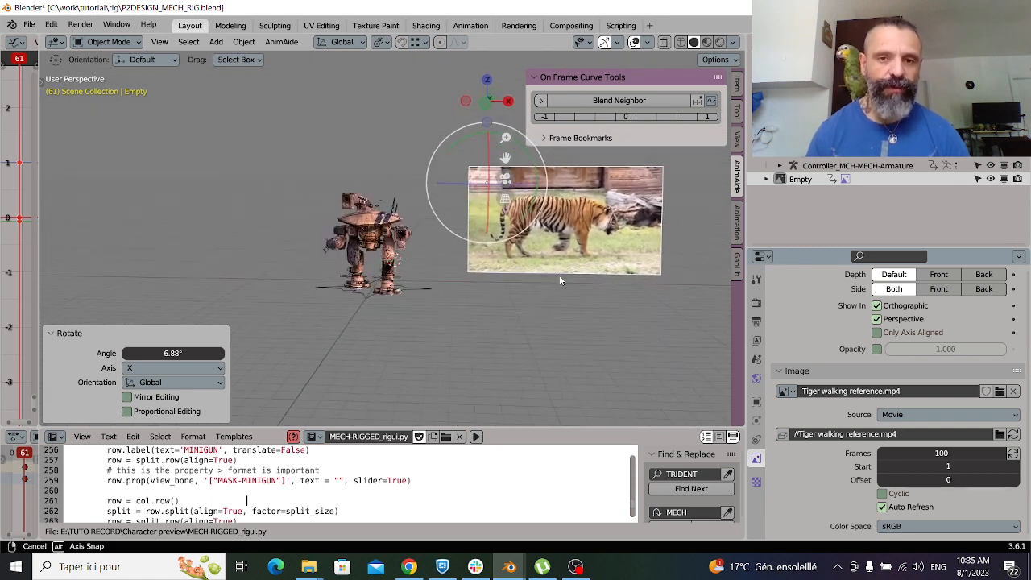
left_click(578, 330)
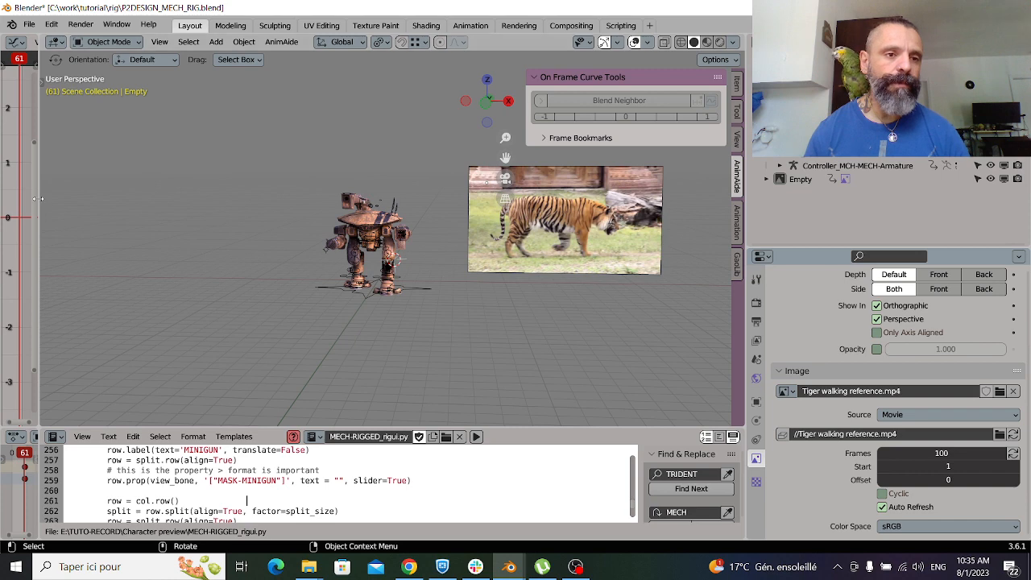
left_click_drag(41, 202, 369, 245)
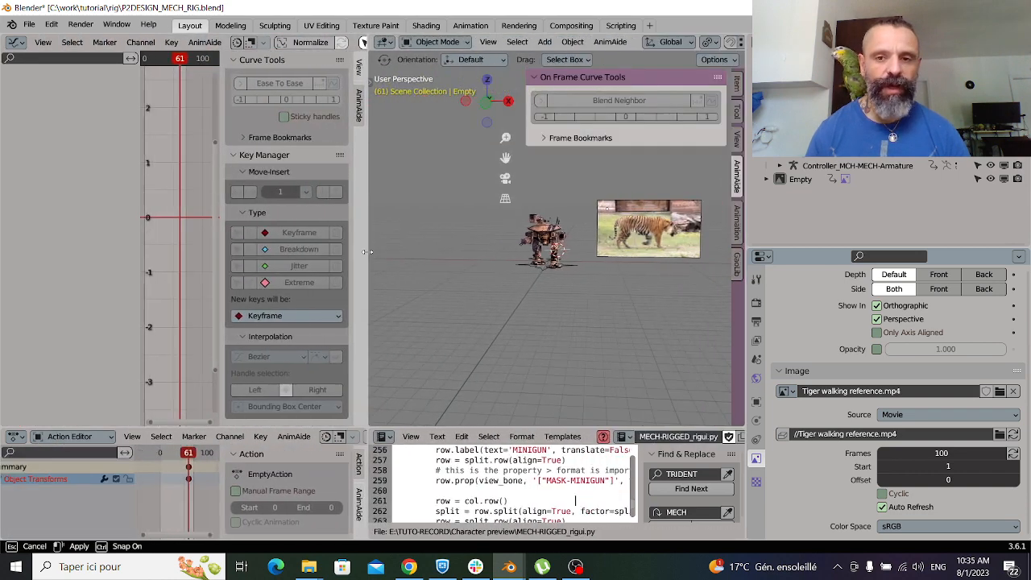
- Select the mech armature and widen the Graph Editor beside the 3D viewport, hiding its sidebar
left_click(522, 270)
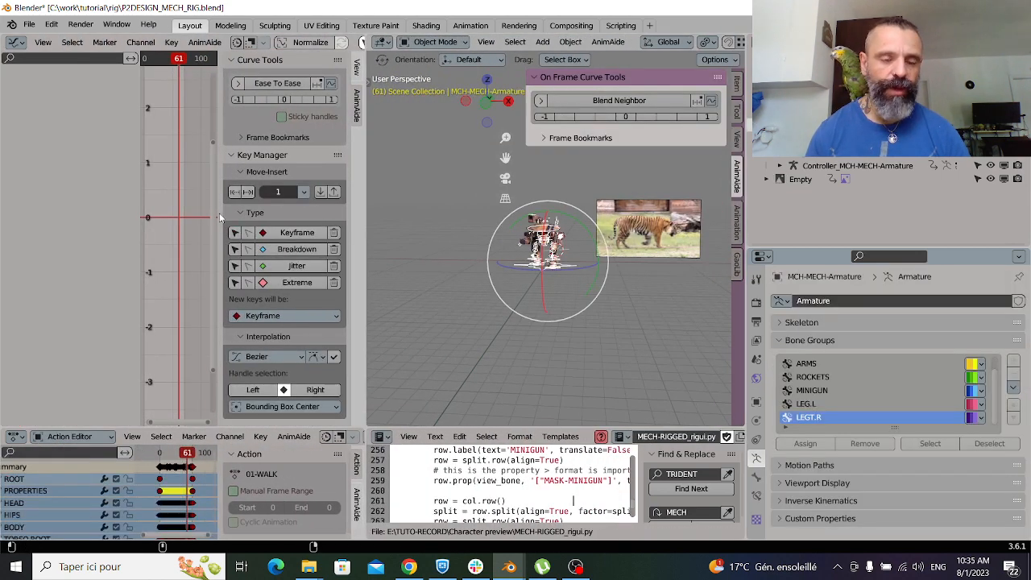
left_click_drag(216, 201, 369, 210)
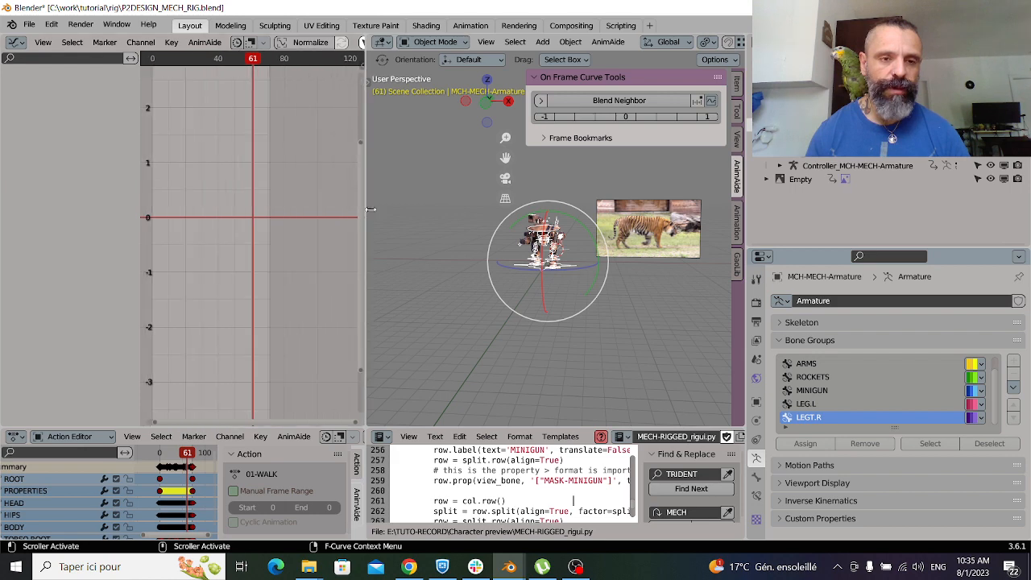
left_click(412, 223)
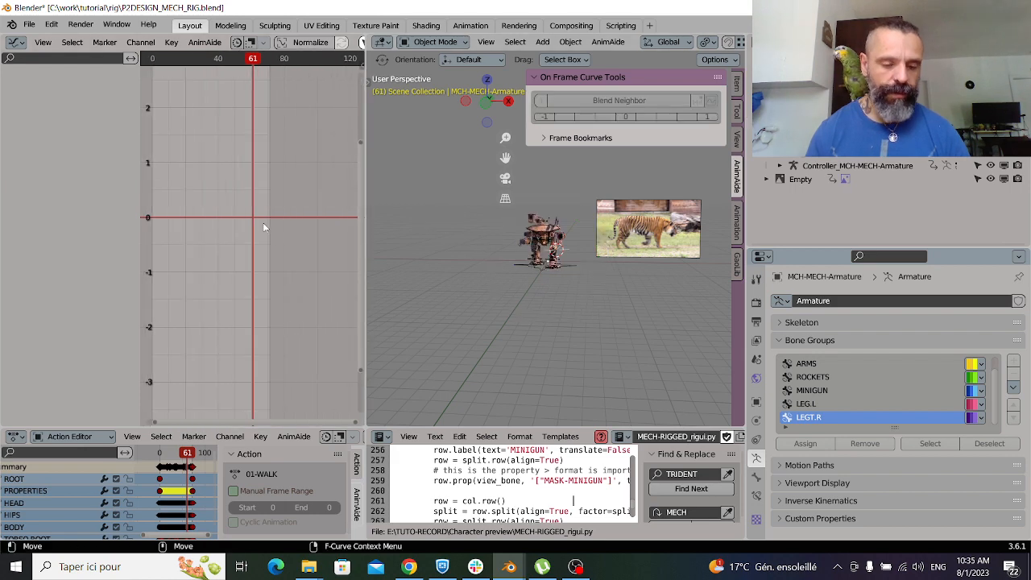
left_click(540, 270)
key("Home")
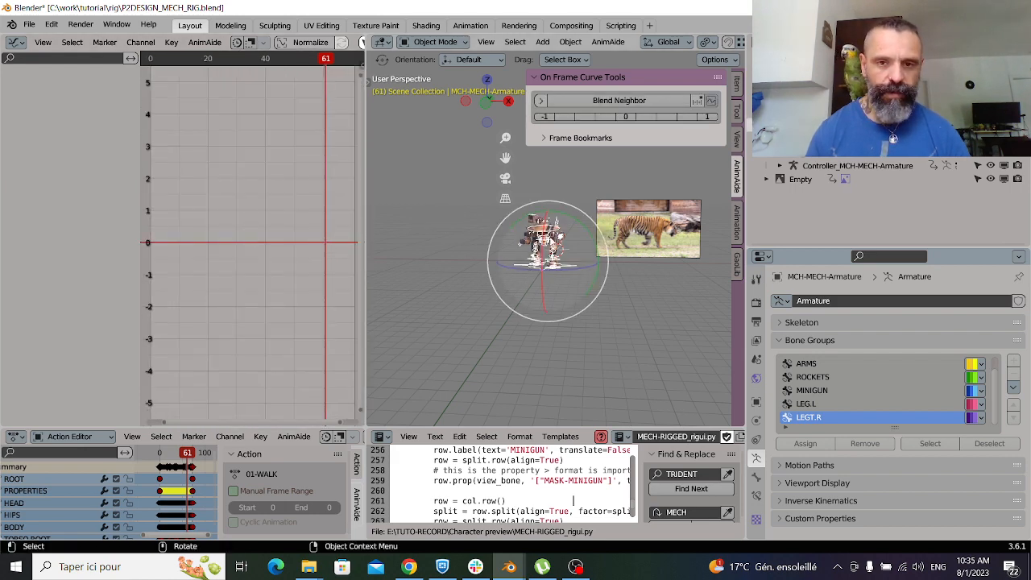
left_click(538, 235)
left_click(550, 236)
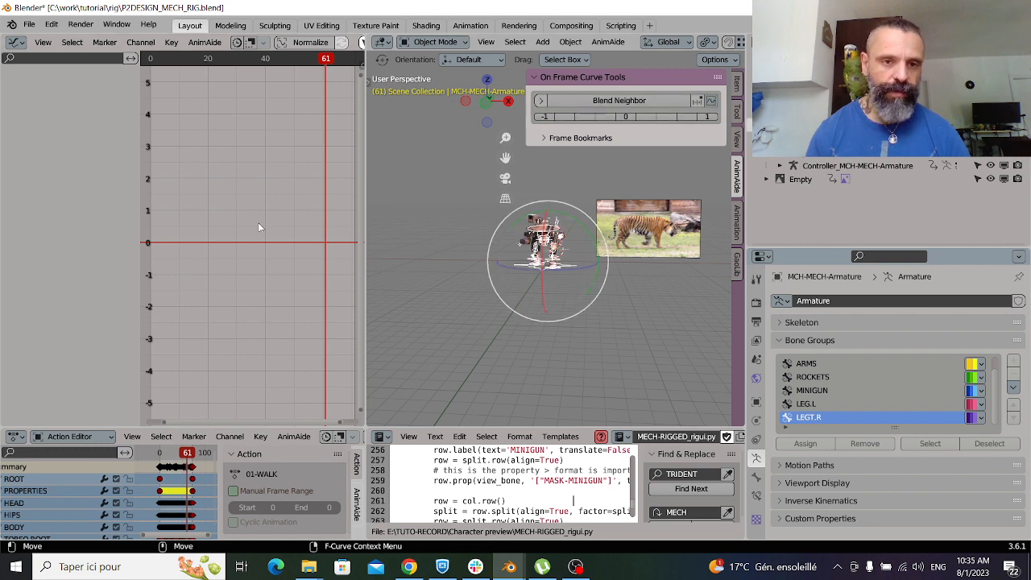
left_click_drag(365, 208, 464, 207)
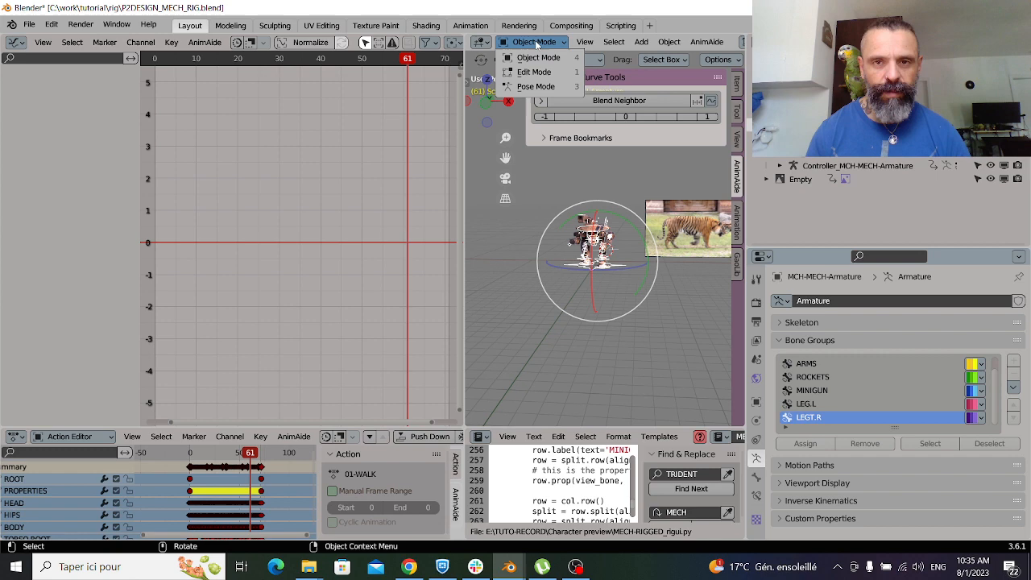
- Switch the mech armature to Pose Mode, select the HEAD bone to display its walk curves, and widen the Graph Editor further
left_click(535, 86)
left_click(582, 234)
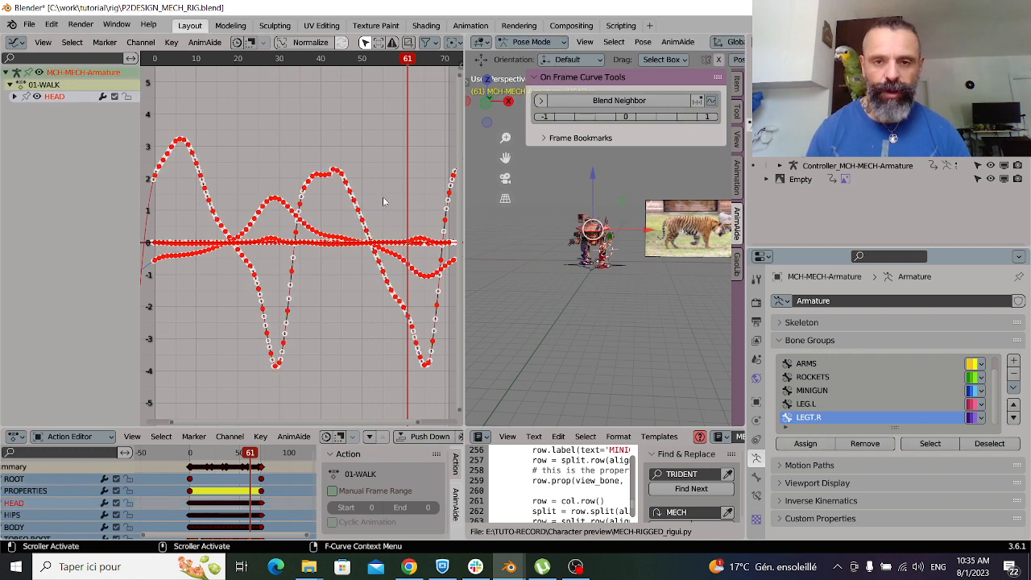
left_click(467, 183)
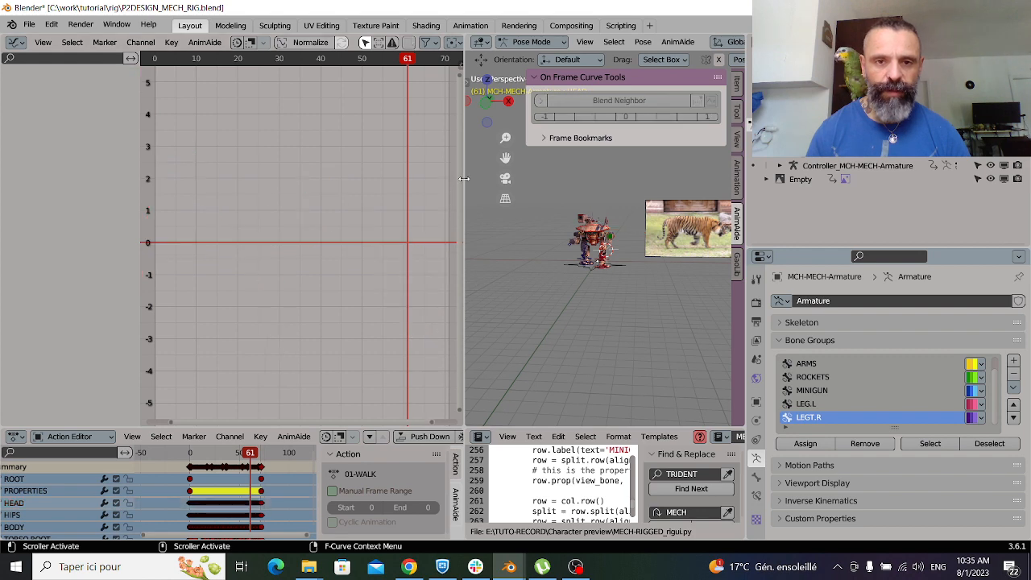
key("ctrl+z")
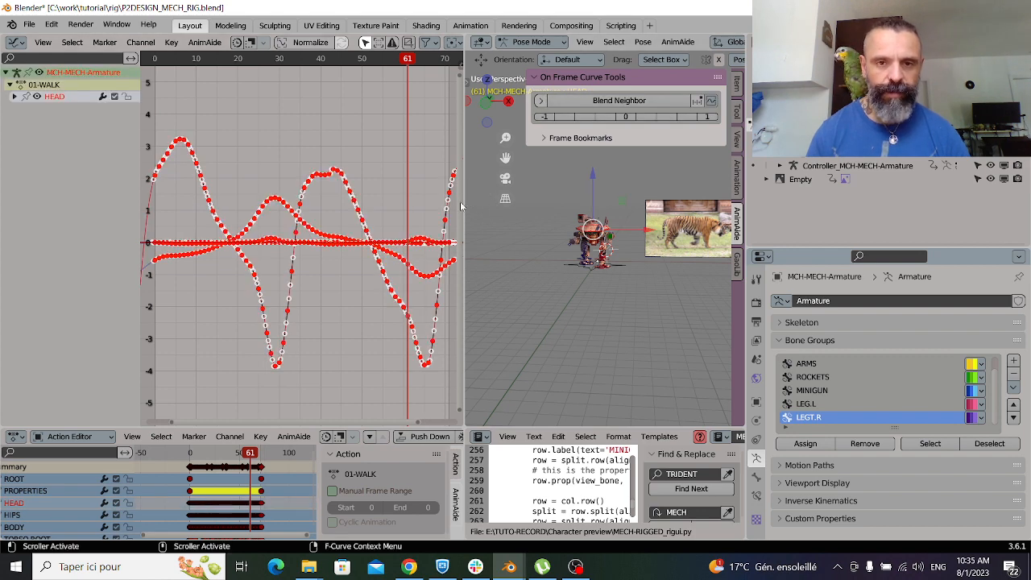
left_click_drag(465, 203, 594, 209)
- Select the keys on the HEAD curve's second peak and examine the available easing type and interpolation mode options
left_click_drag(383, 144, 428, 186)
right_click(420, 173)
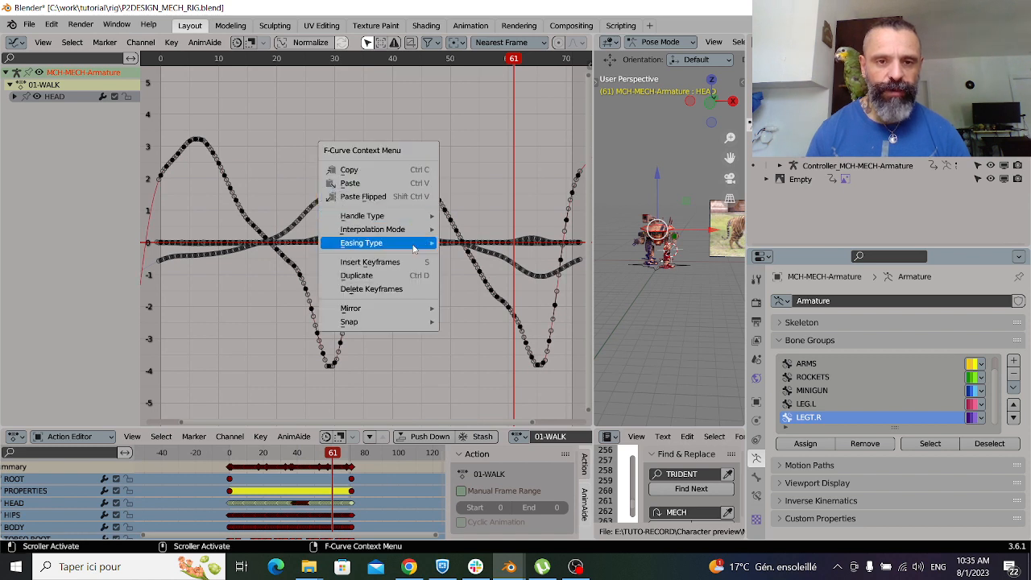
mouse_move(433, 243)
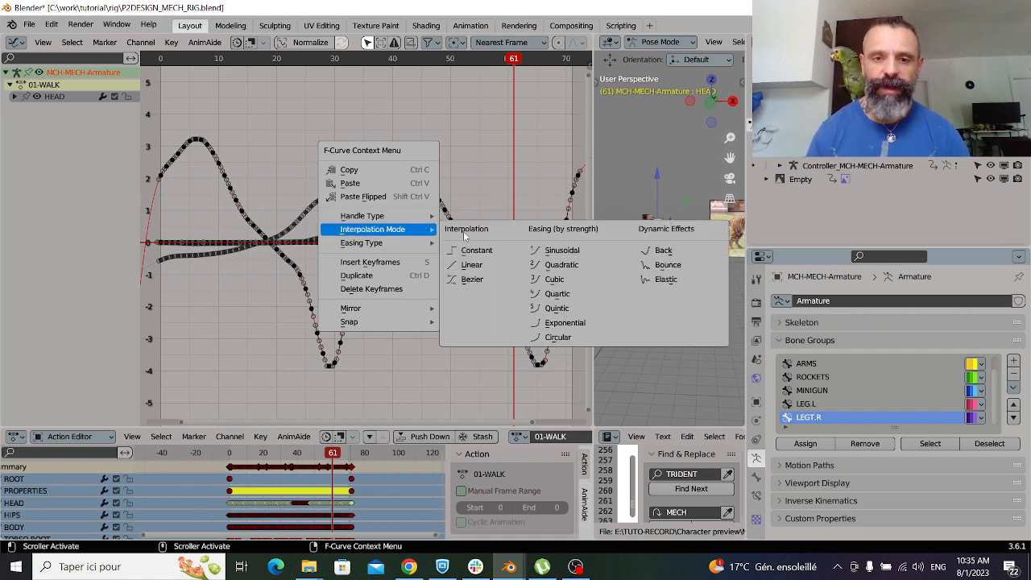
left_click(483, 153)
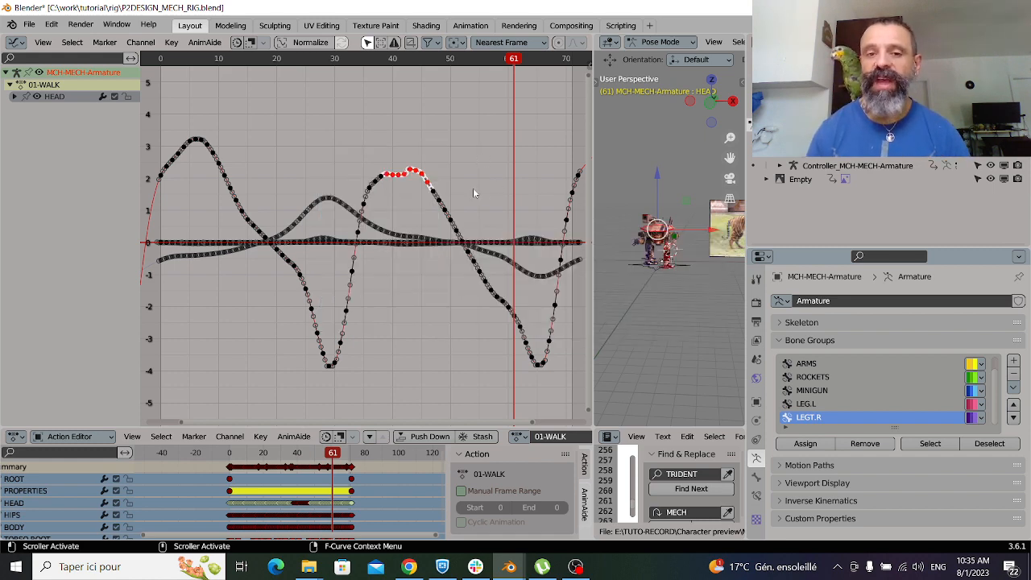
- Deselect the curve keys, set the current frame to 40, and show the AnimAide tools in the Graph Editor
left_click(428, 126)
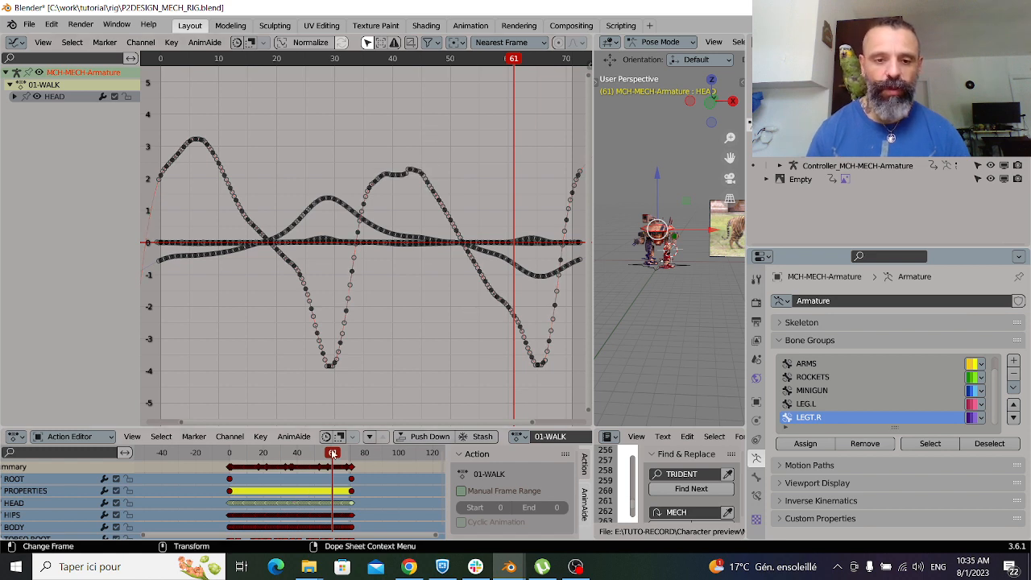
left_click_drag(331, 453, 298, 453)
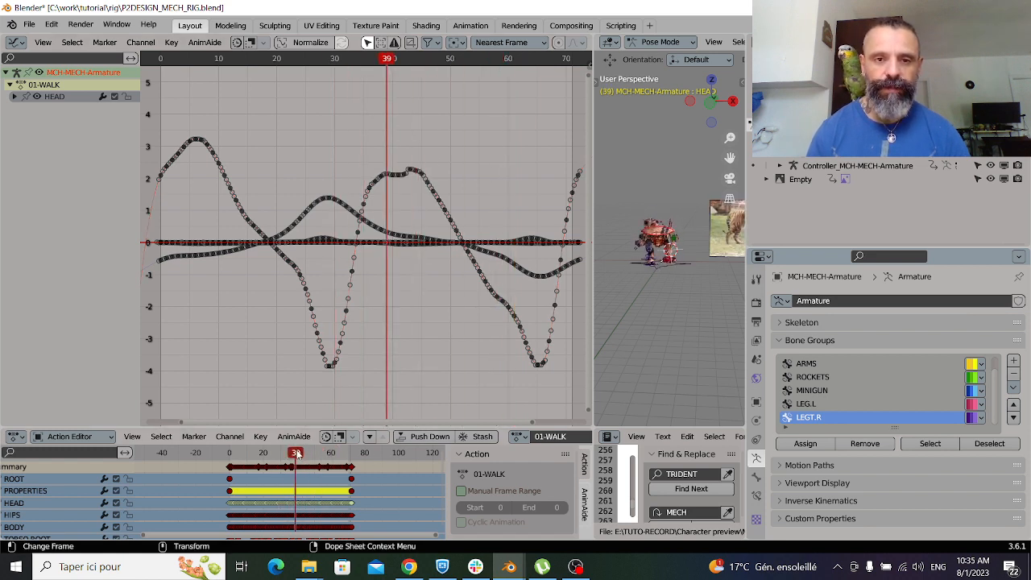
left_click_drag(593, 238, 610, 211)
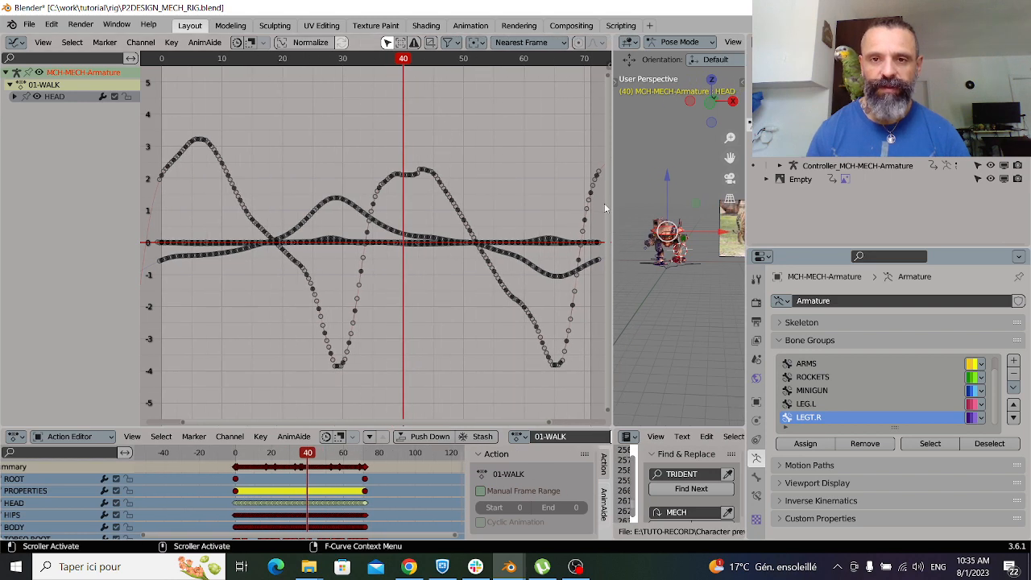
left_click(605, 64)
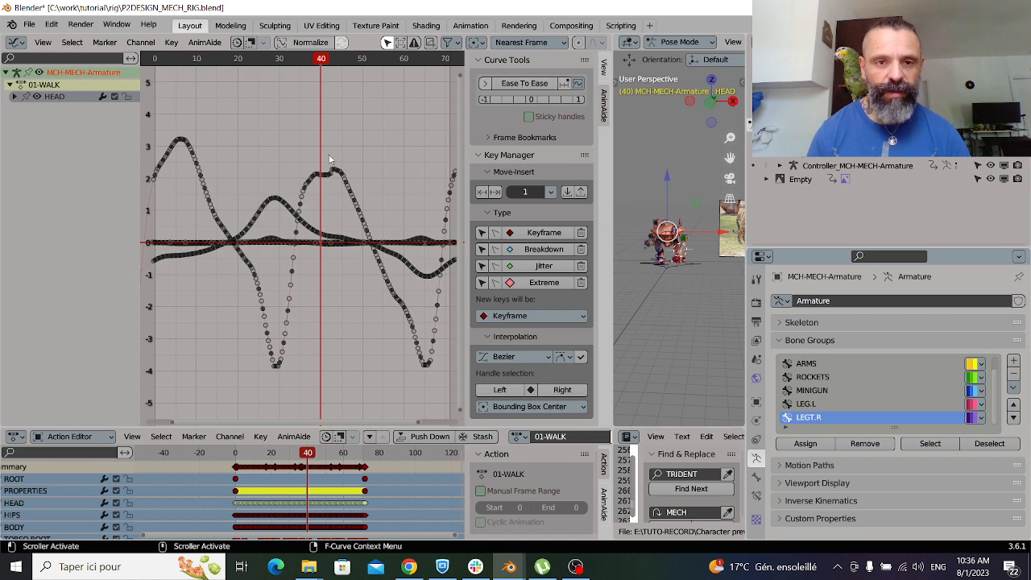
- Smooth the HEAD curve keys just after frame 40 with AnimAide's Ease To Ease at about -0.27
left_click_drag(323, 155, 364, 201)
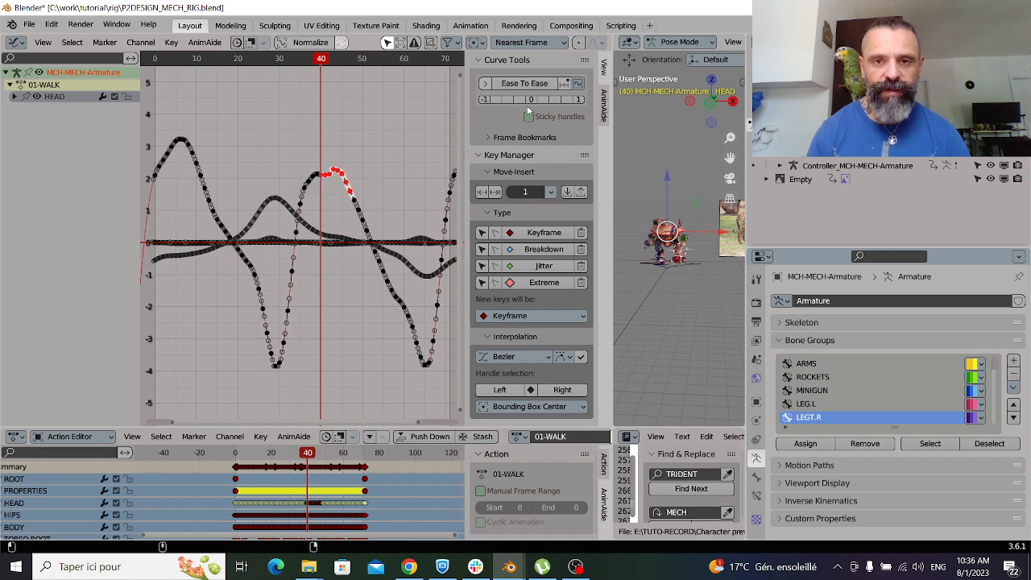
left_click(524, 84)
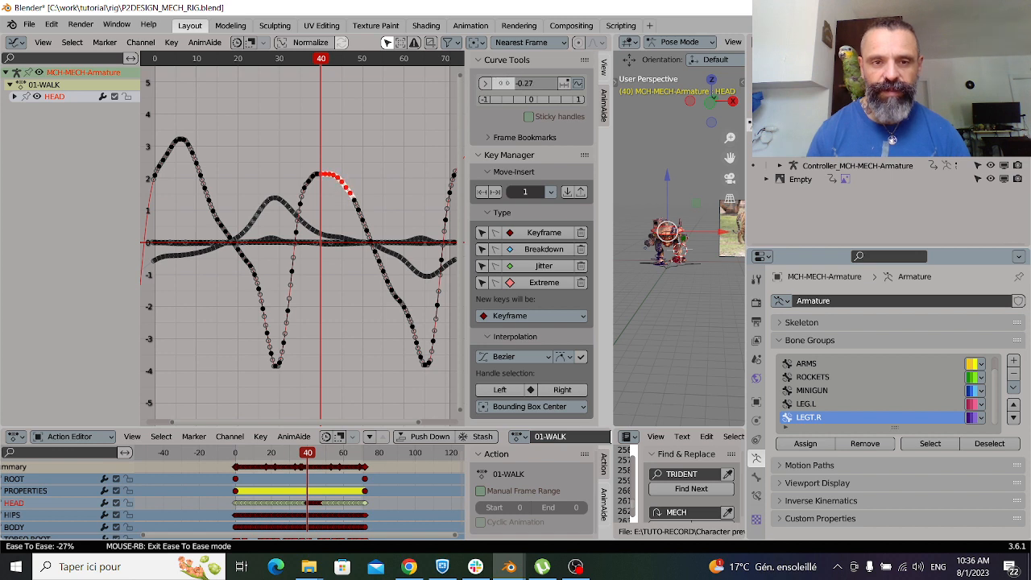
left_click(504, 83)
left_click(352, 167)
- Select the HEAD keys from the descent after the second peak to about frame 66, and apply Ease To Ease at about 0.18
left_click_drag(348, 168, 410, 331)
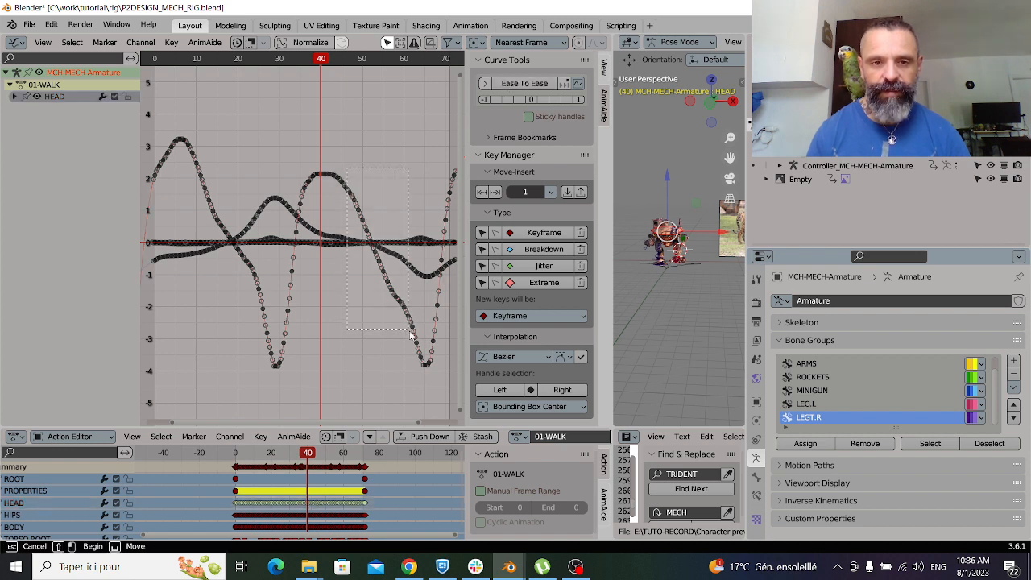
left_click_drag(419, 366, 426, 380)
left_click(537, 83)
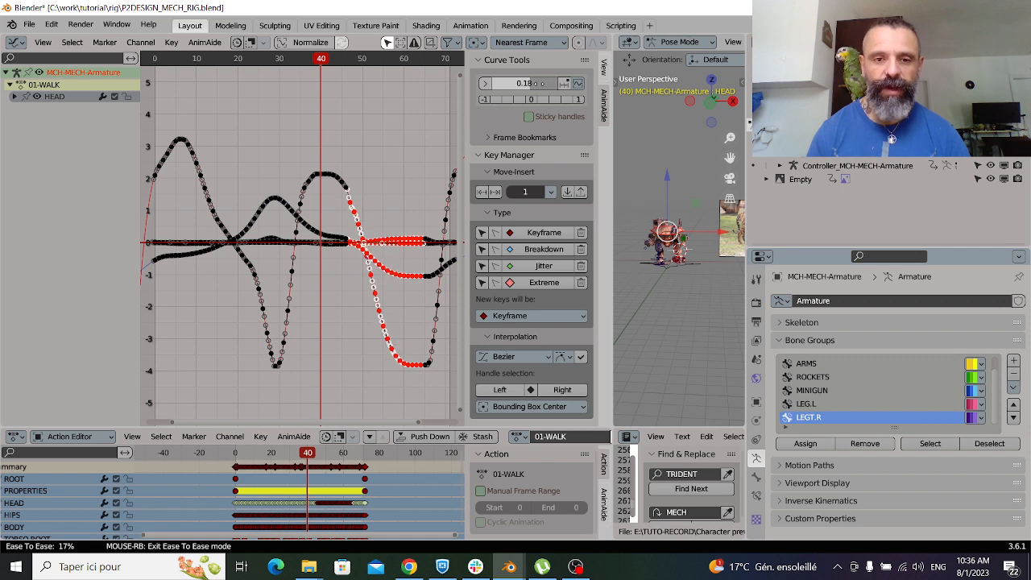
left_click(442, 134)
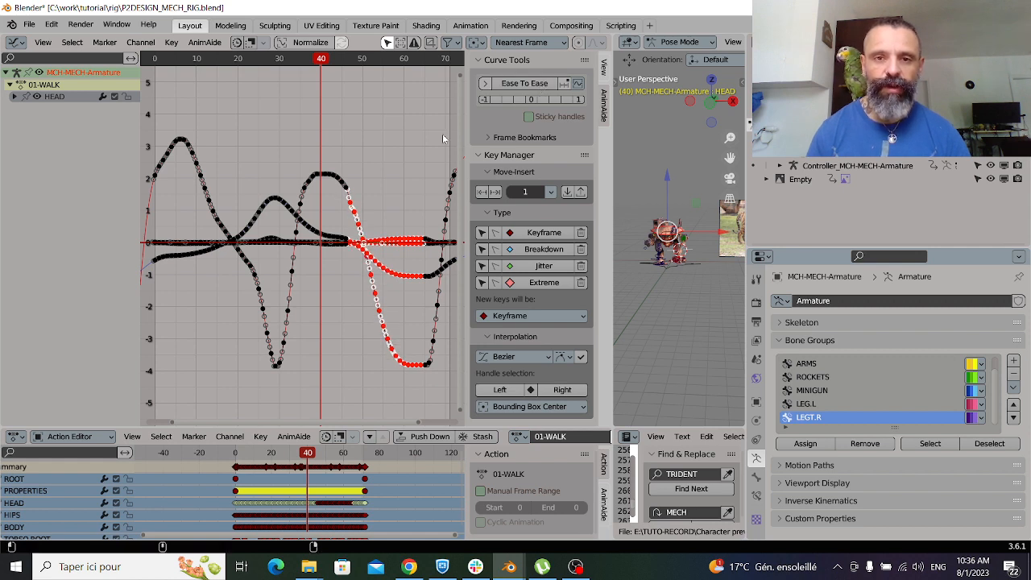
- Reshape the HEAD keys from about frame 40 to 48 with Ease To Ease at about -0.2
left_click(325, 159)
left_click_drag(368, 143, 321, 218)
left_click(525, 83)
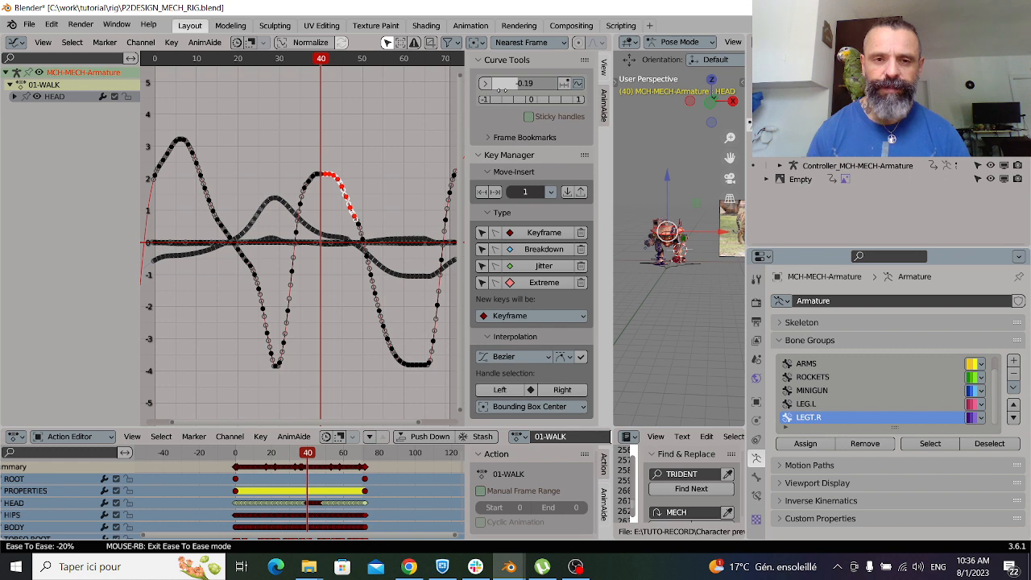
left_click(496, 95)
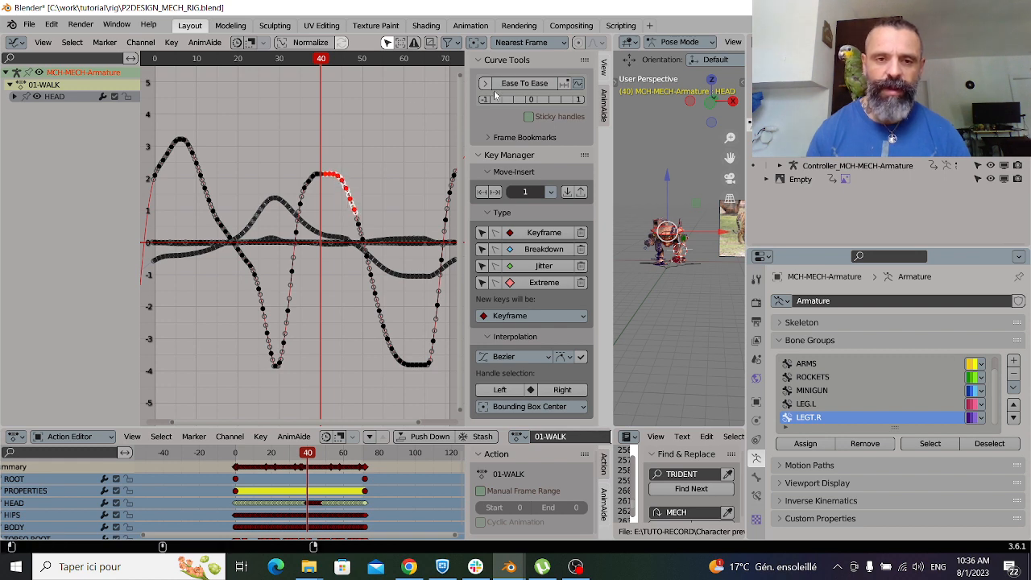
- Select the HEAD keys rising into the second peak, about frames 36 to 43, and apply Ease To Ease at about 0.25
left_click(311, 119)
key("b")
left_click_drag(328, 196, 331, 196)
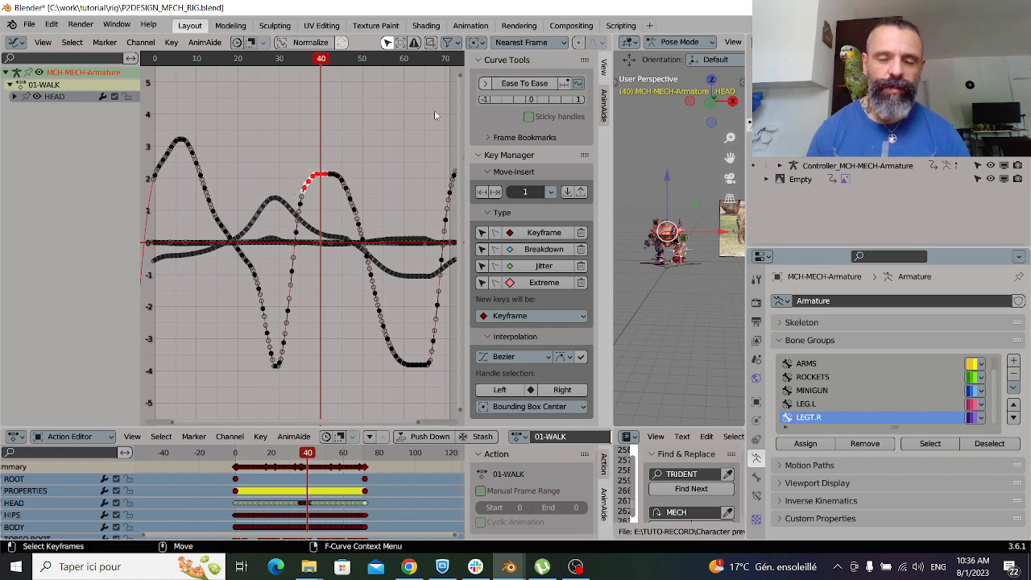
left_click(524, 83)
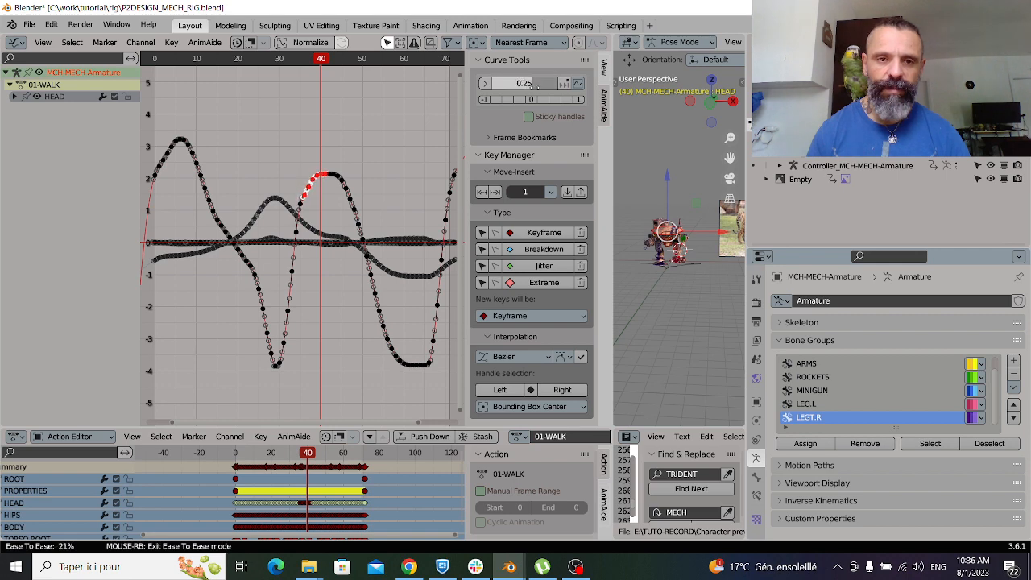
left_click(537, 91)
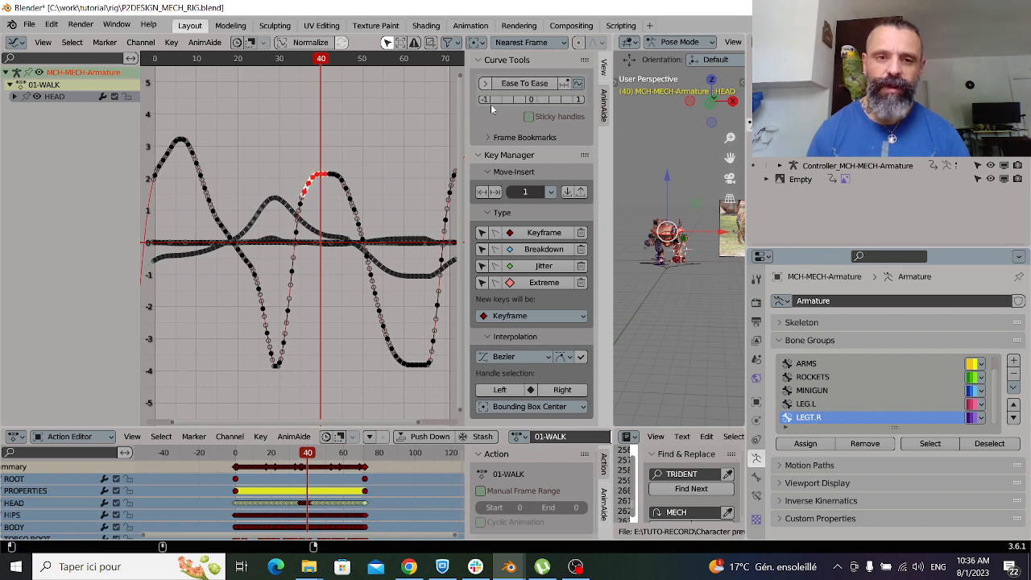
- Box-select the HEAD curve keys across the second peak, from about frame 38 to 48
left_click(407, 119)
key("b")
left_click_drag(362, 155, 313, 209)
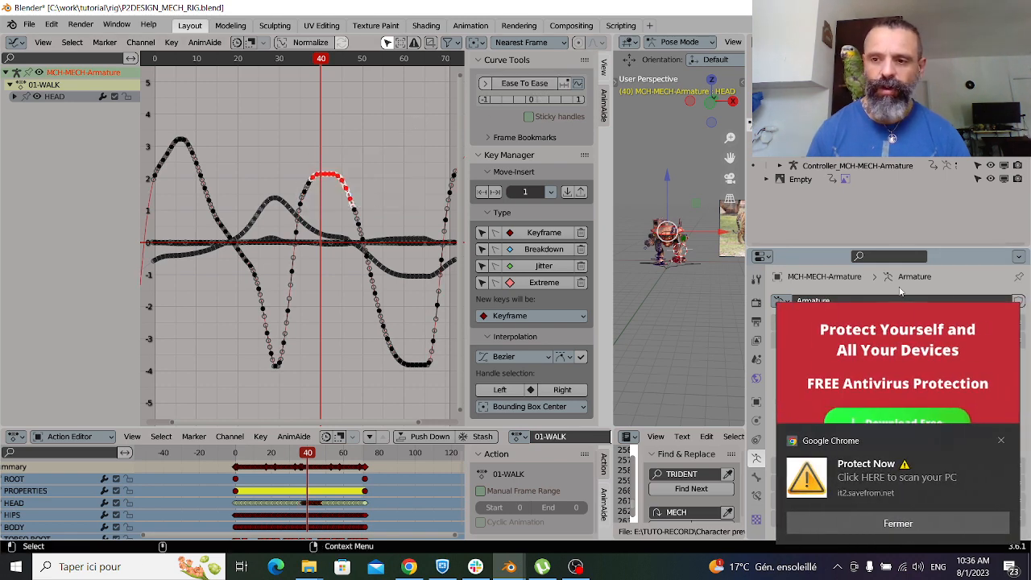
- Dismiss the Chrome antivirus notification and close the Chrome window
left_click(1002, 441)
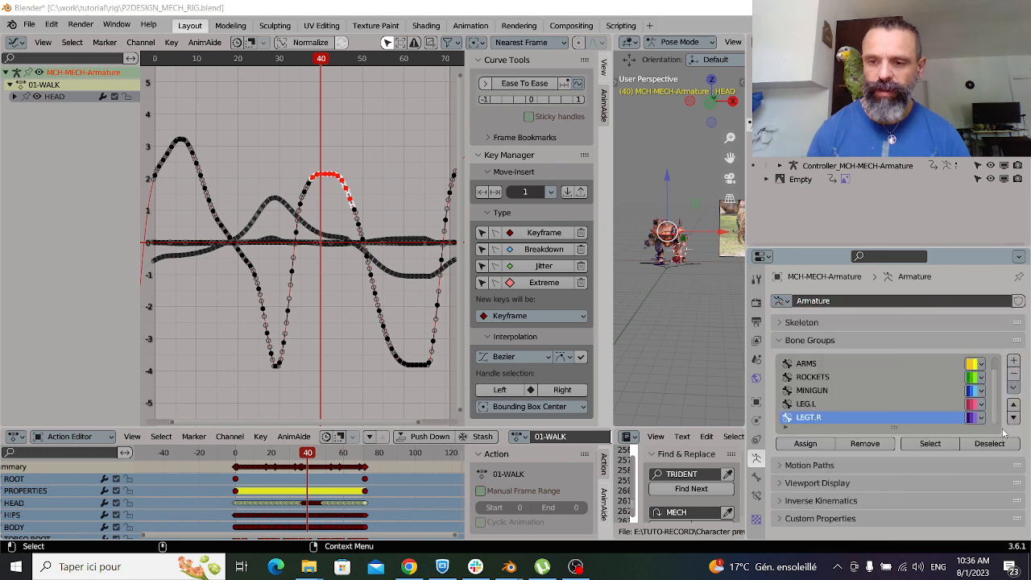
right_click(414, 568)
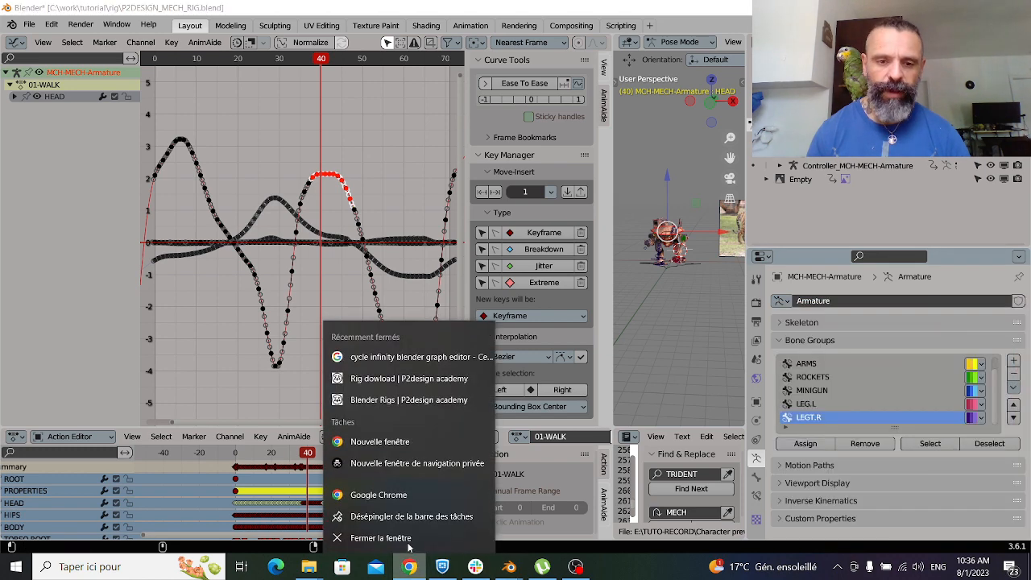
left_click(420, 540)
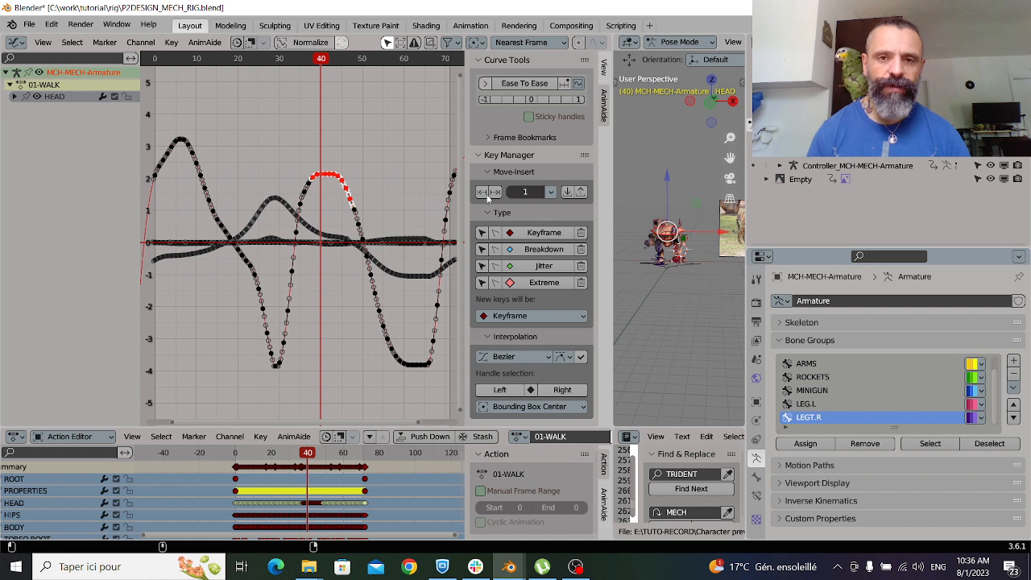
- Try Ease To Ease at about -0.46 on the selected second-peak keys, and undo it
left_click(519, 87)
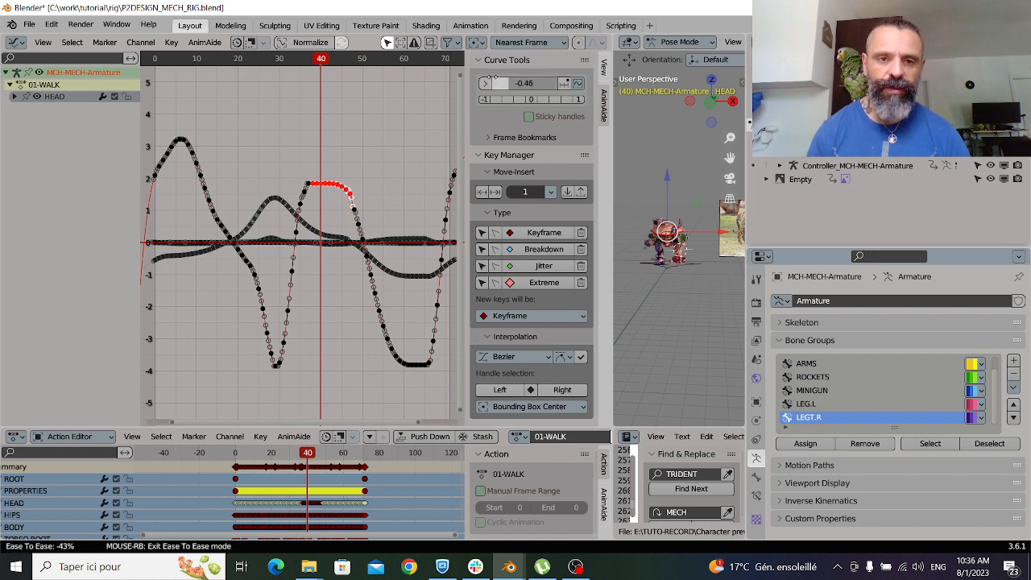
left_click(377, 145)
key("ctrl+z")
- Select the HEAD keys on the descent from about frame 44 to 49, and apply Ease To Ease at about -0.20
left_click_drag(392, 153, 392, 192)
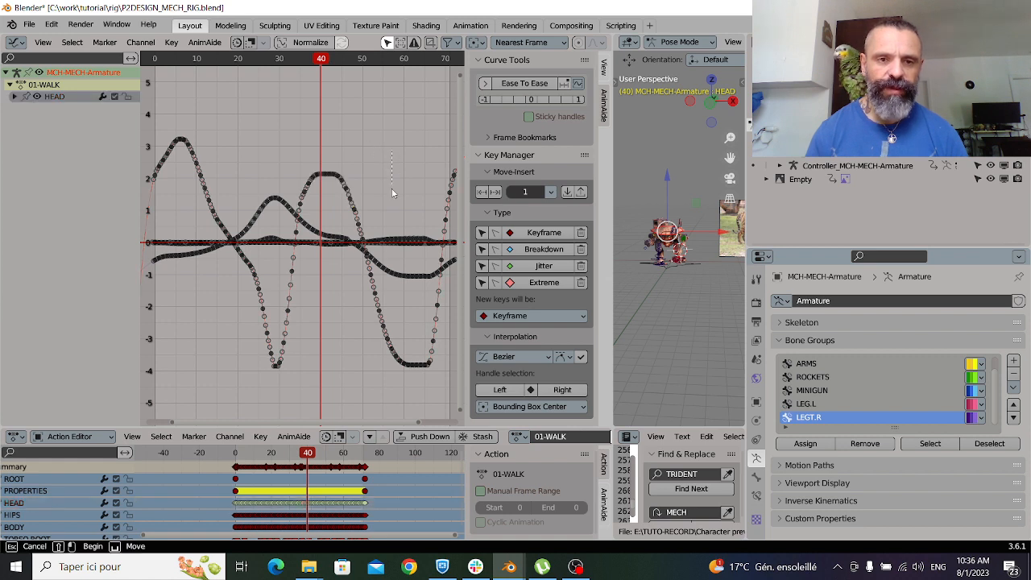
left_click_drag(342, 239, 330, 233)
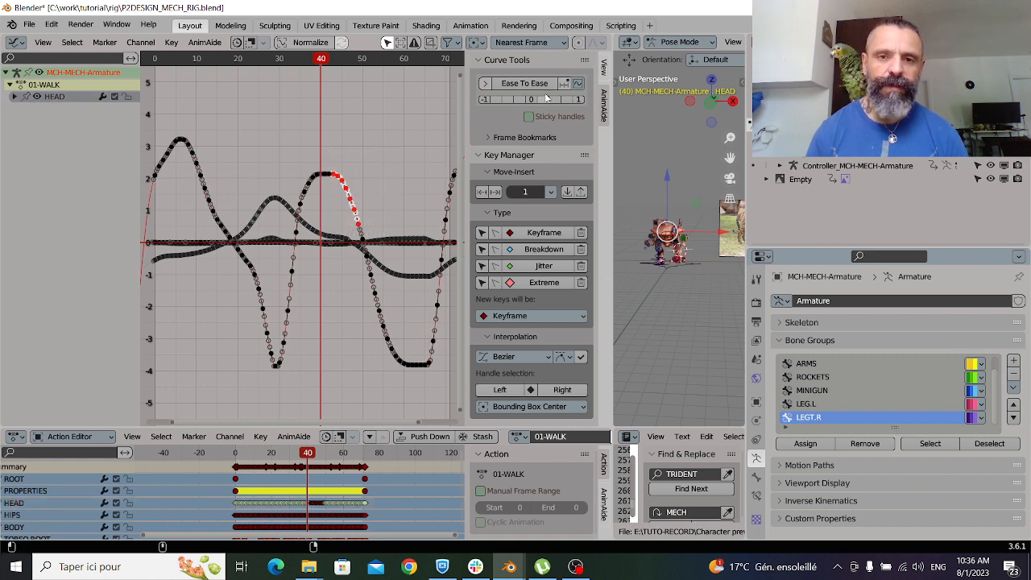
left_click(535, 87)
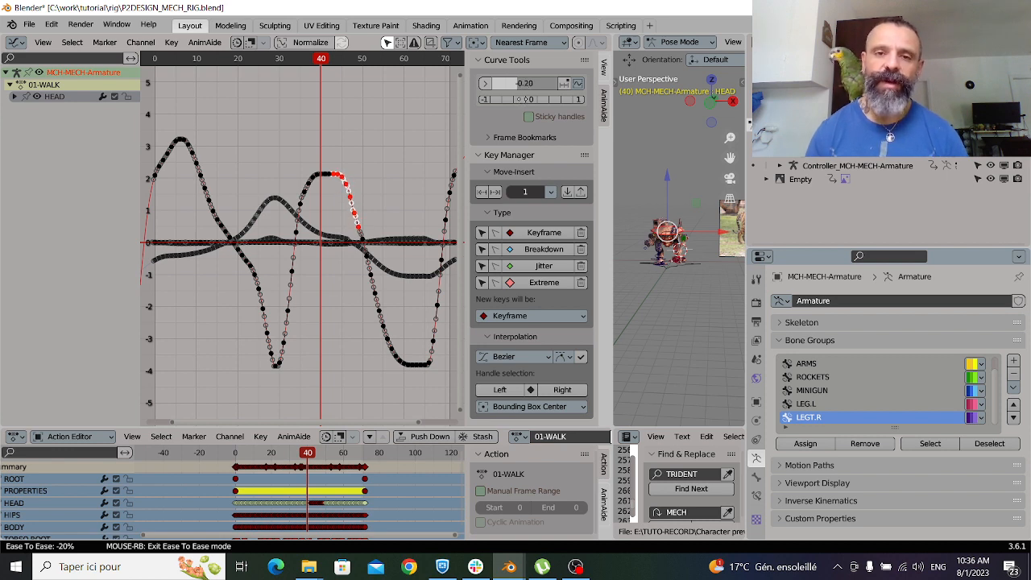
left_click(522, 85)
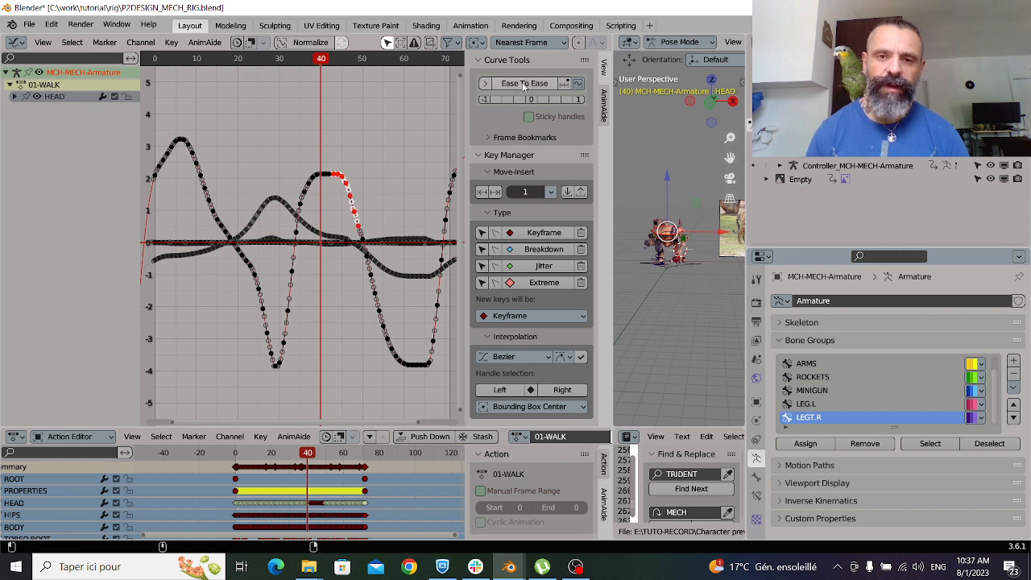
- Select the HEAD keys on the rise into the second peak, about frame 35 to 43, and apply Ease To Ease
left_click(339, 144)
left_click_drag(288, 144, 332, 196)
left_click(525, 86)
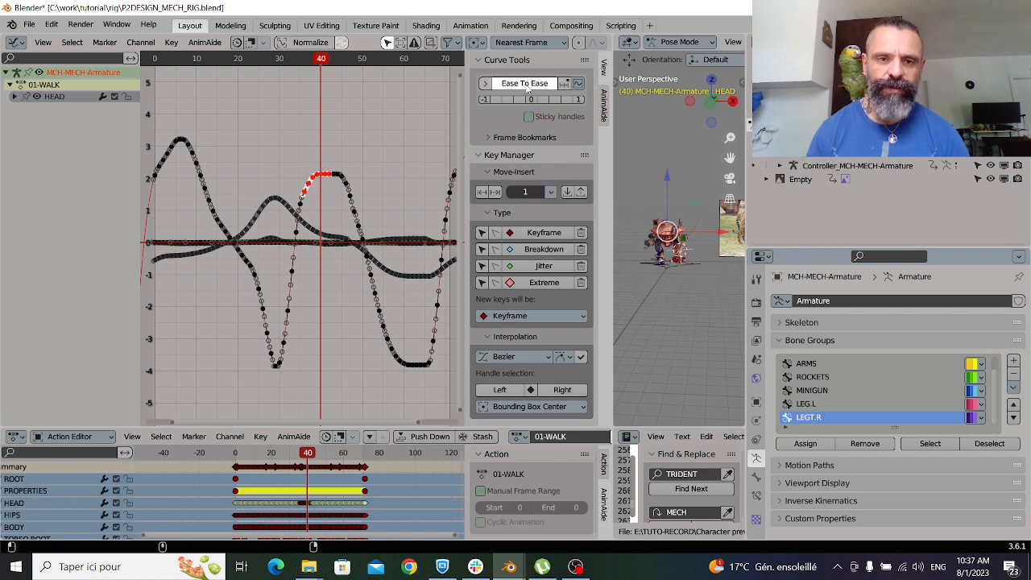
left_click(544, 94)
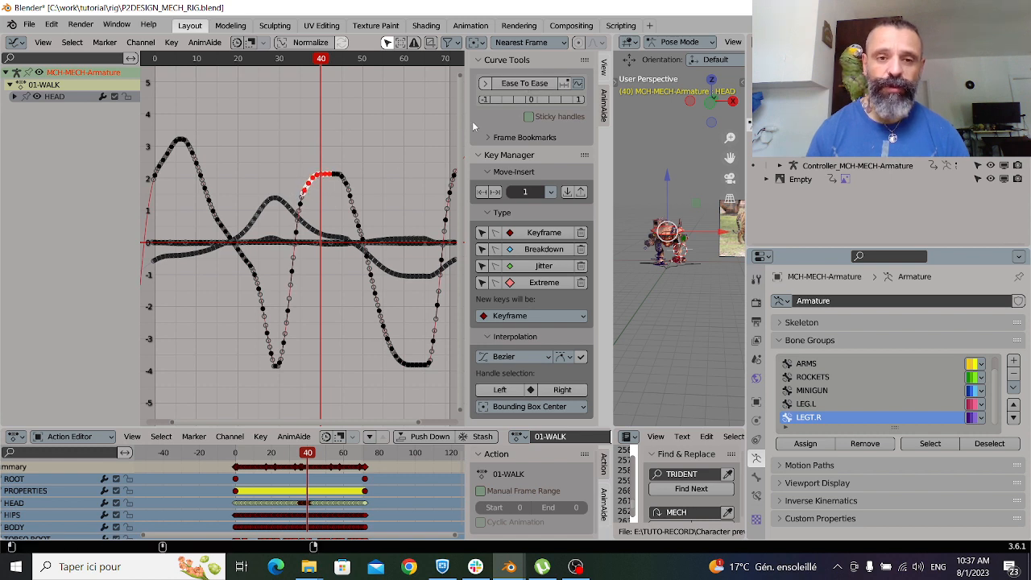
- Select the HEAD keys on the descent from the second peak, about frame 43 to 48, and apply Ease To Ease at about -0.11
left_click(403, 147)
left_click_drag(419, 141, 334, 220)
left_click(532, 84)
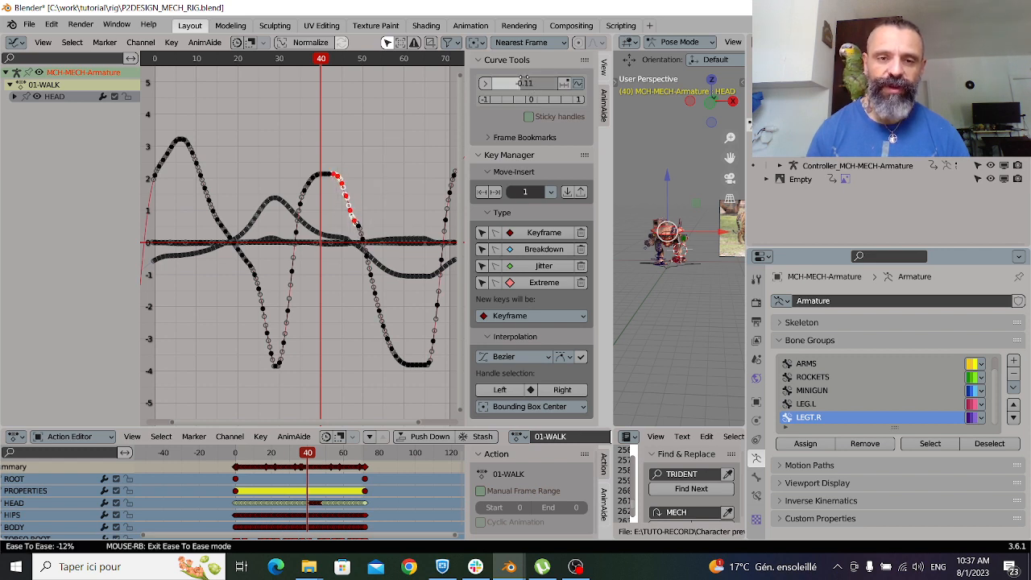
left_click(524, 80)
left_click(412, 117)
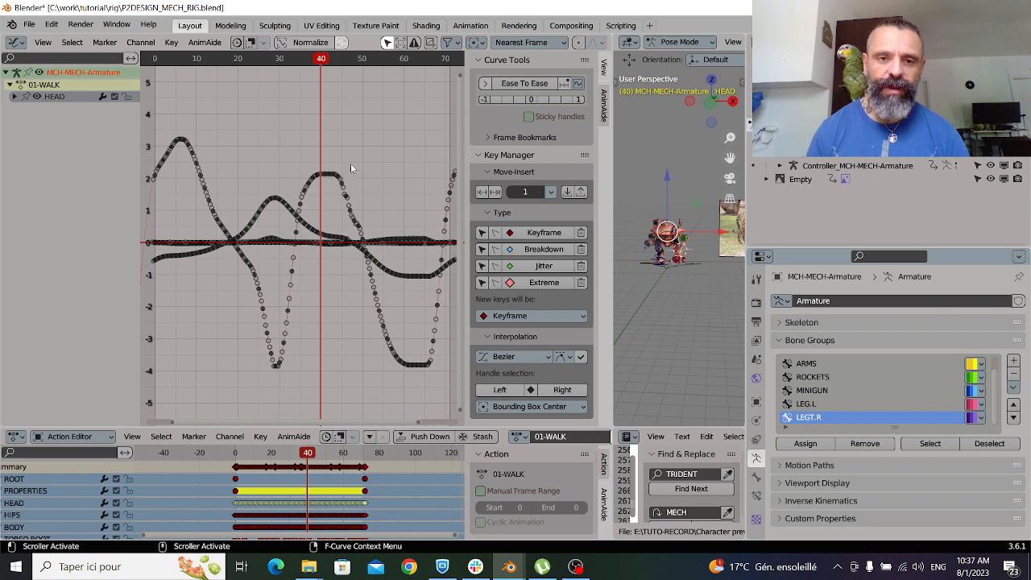
- Select the HEAD keys down to the last trough, about frame 46 to 61, and apply Ease To Ease at about 0.19
left_click_drag(346, 153, 414, 391)
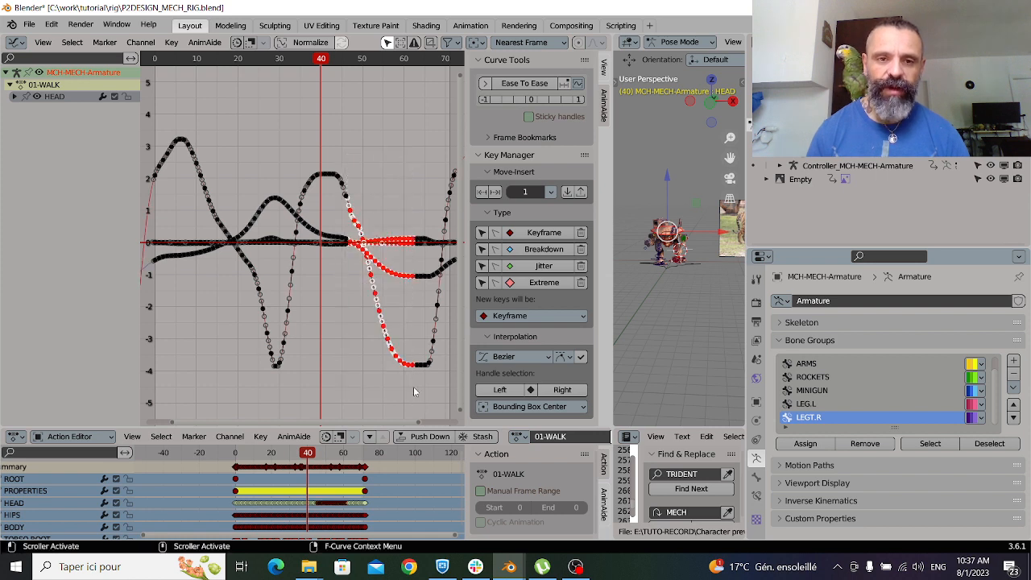
left_click(393, 187)
left_click_drag(346, 143, 410, 395)
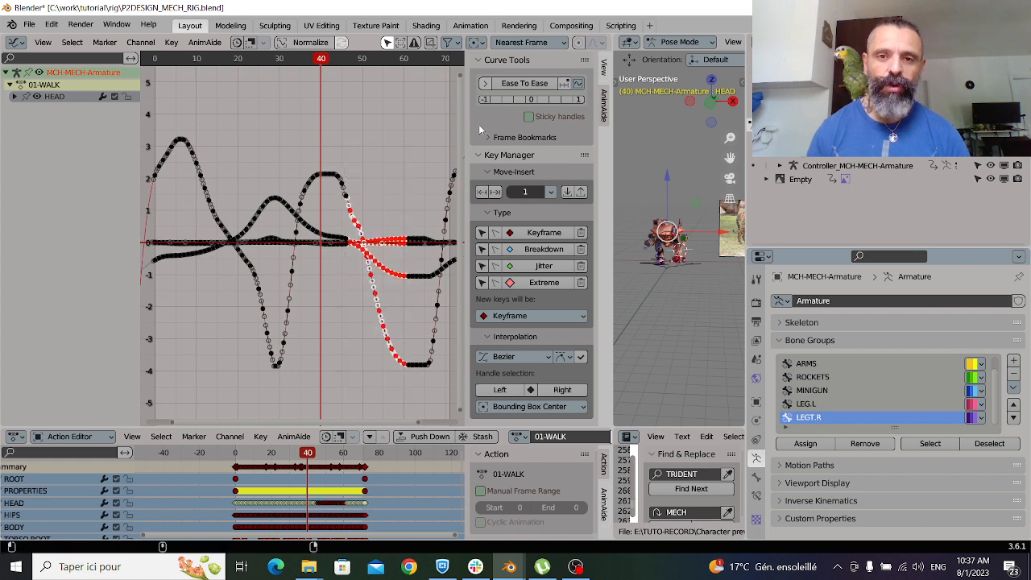
left_click(522, 91)
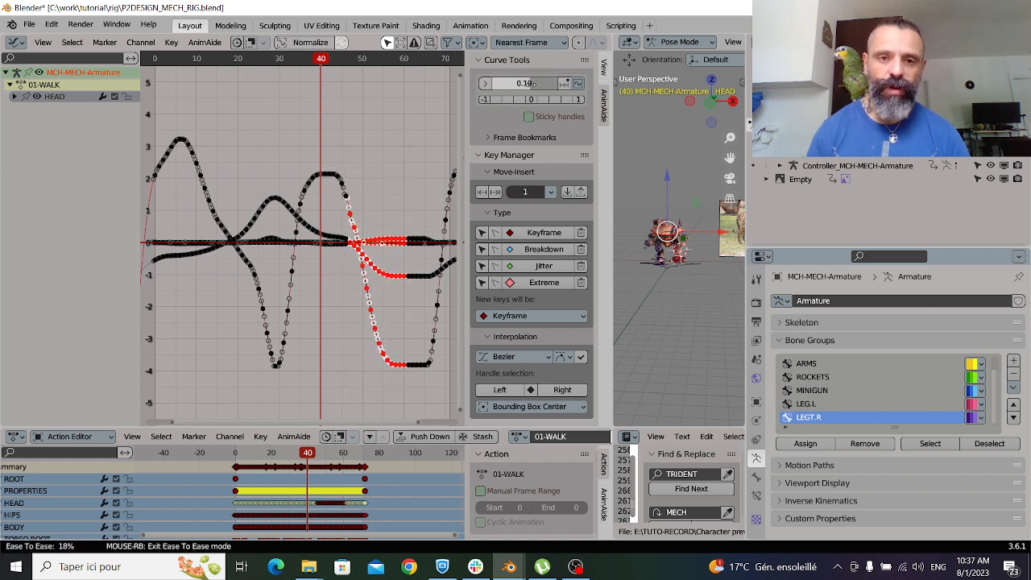
left_click(483, 92)
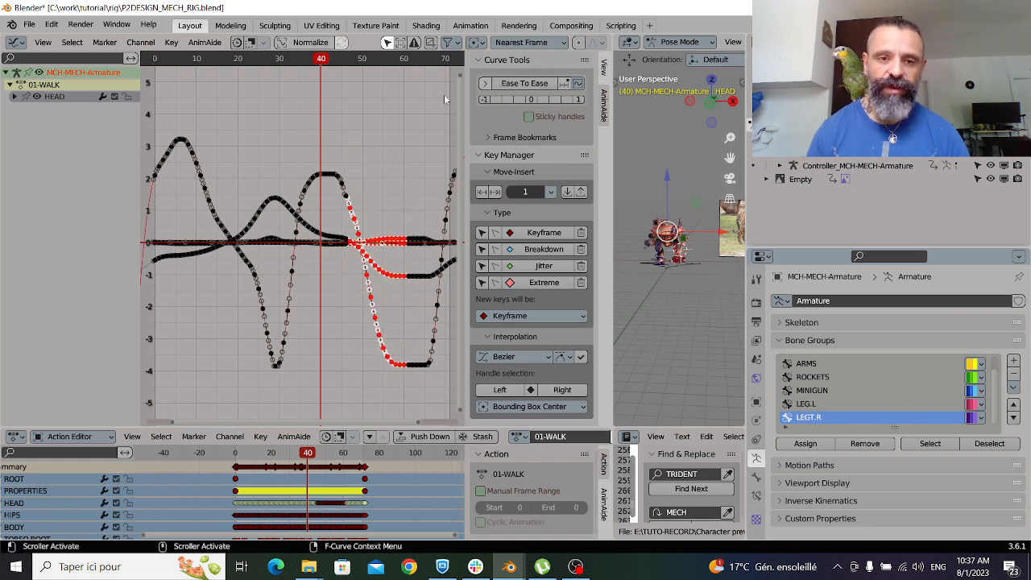
- Select the HEAD keys just past the second peak, about frame 42 to 48, apply a slight negative Ease To Ease, and clear the selection
left_click(354, 160)
left_click_drag(325, 147, 326, 152)
left_click_drag(384, 216, 385, 216)
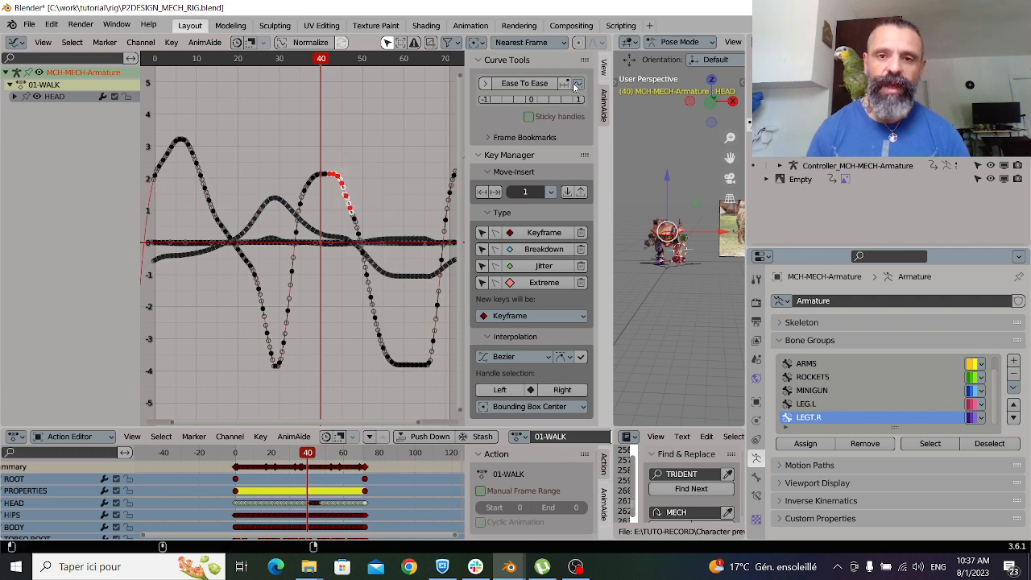
left_click(525, 83)
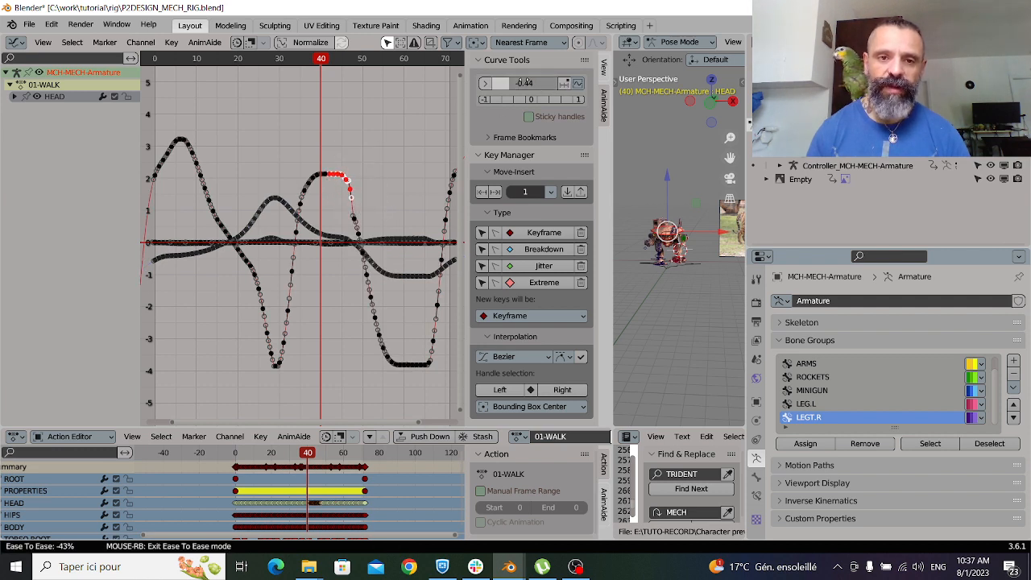
left_click(410, 110)
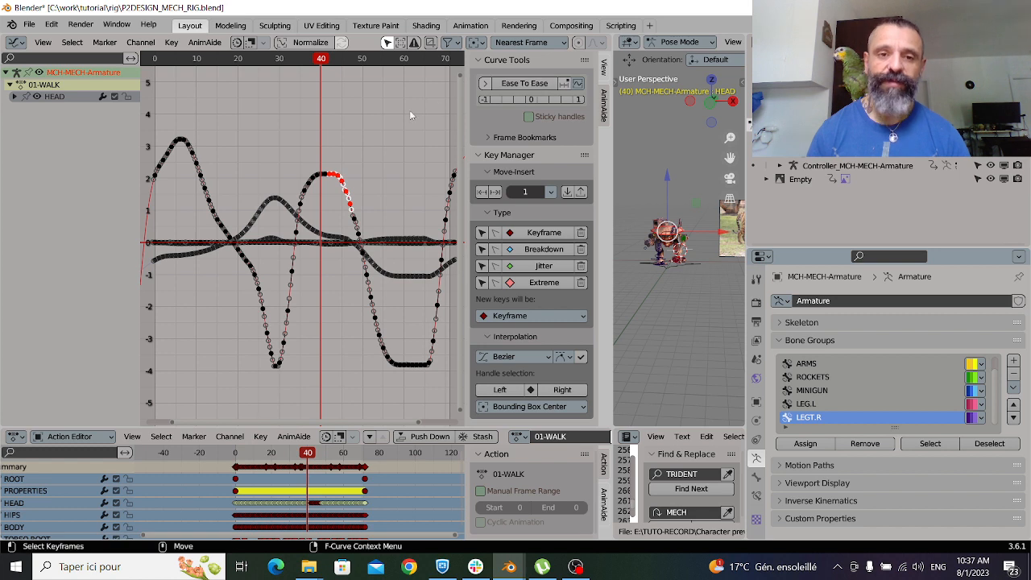
left_click(406, 113)
- Play back the walk animation and widen the 3D viewport to show the mech beside the tiger video reference
key("space")
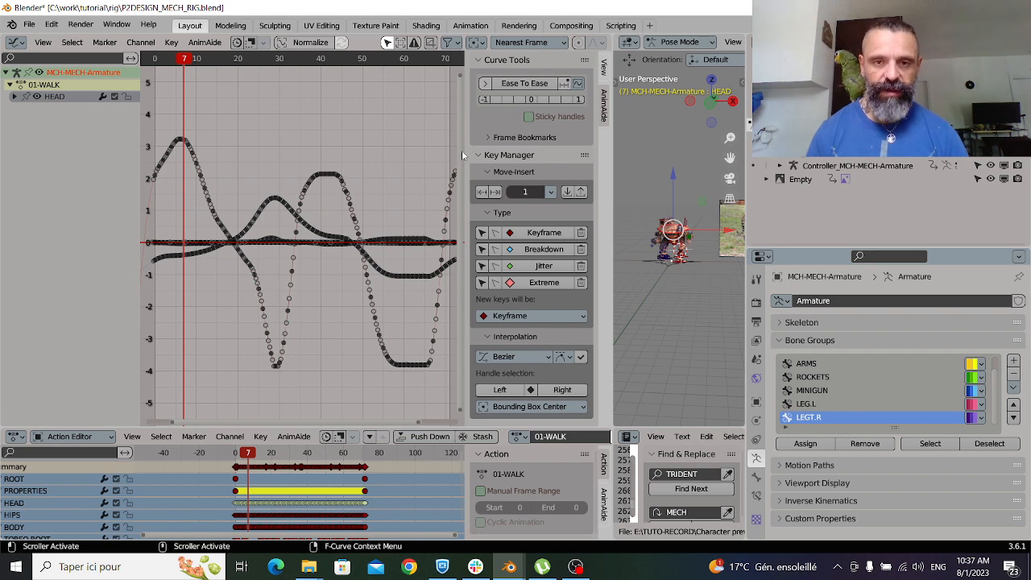
mouse_move(465, 150)
left_mouse_down()
mouse_move(212, 151)
mouse_move(446, 149)
left_mouse_up()
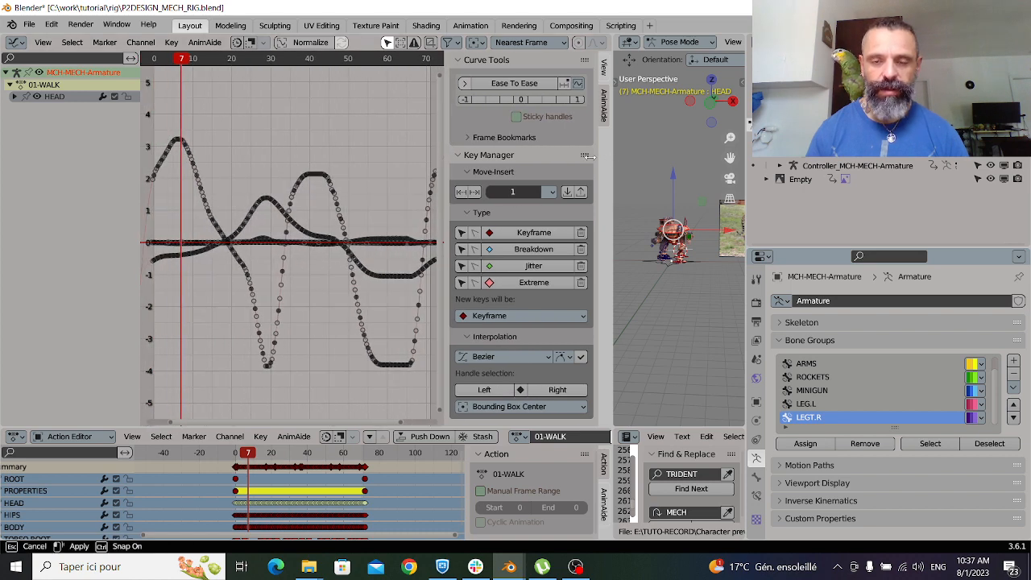
left_click_drag(612, 157, 316, 158)
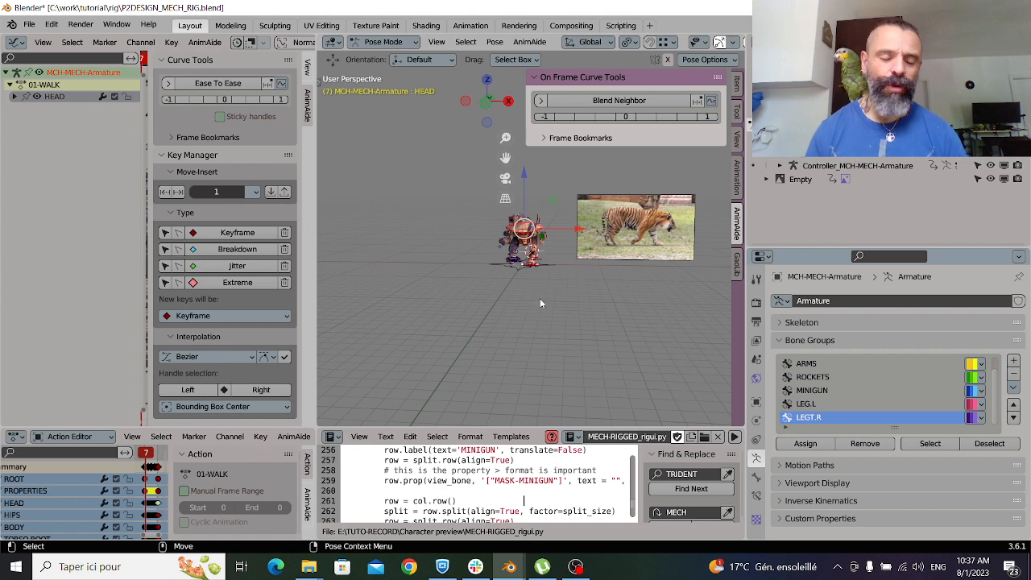
middle_click_drag(540, 301, 473, 350)
scroll(518, 309, "up", 3)
scroll(517, 307, "down", 2)
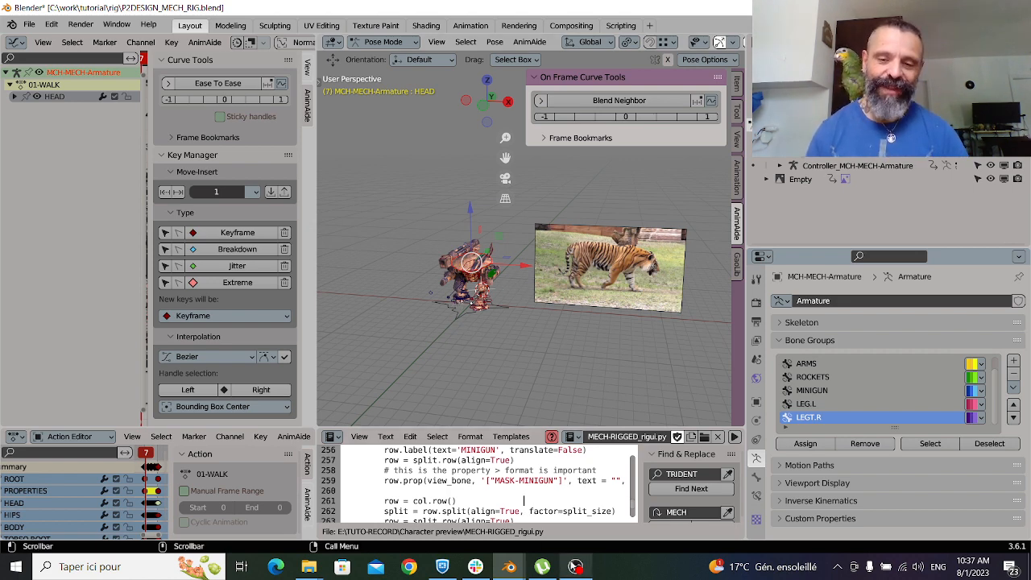
mouse_move(573, 567)
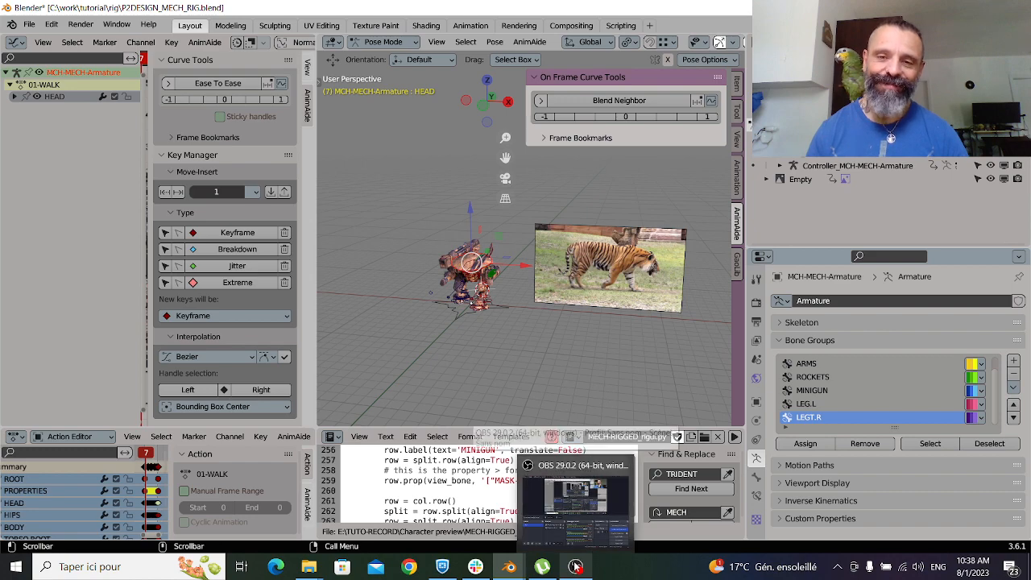